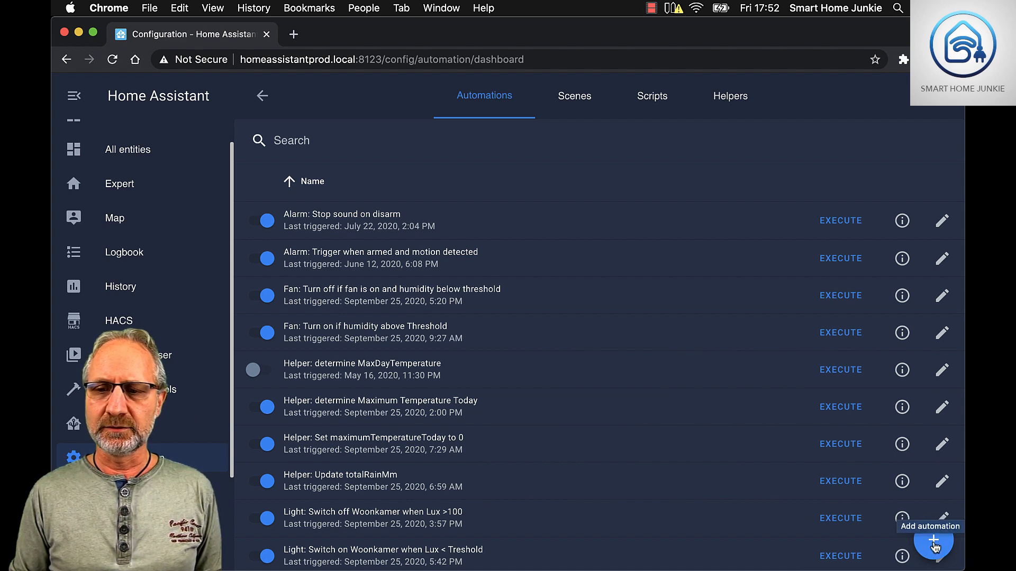
Step: Create a new automation from the sentence "Turn on the lights if motion is detected"
click(934, 542)
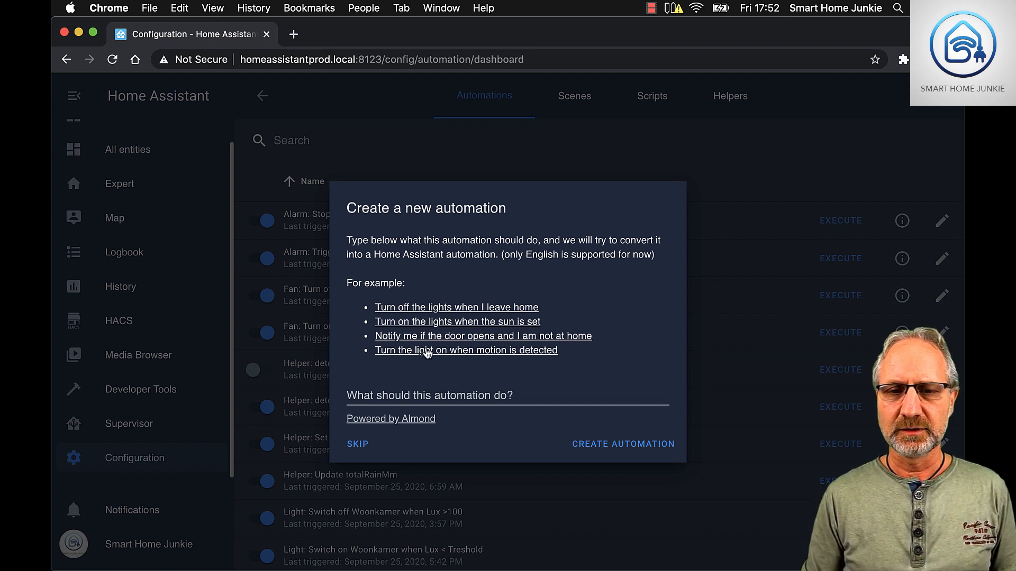
click(417, 398)
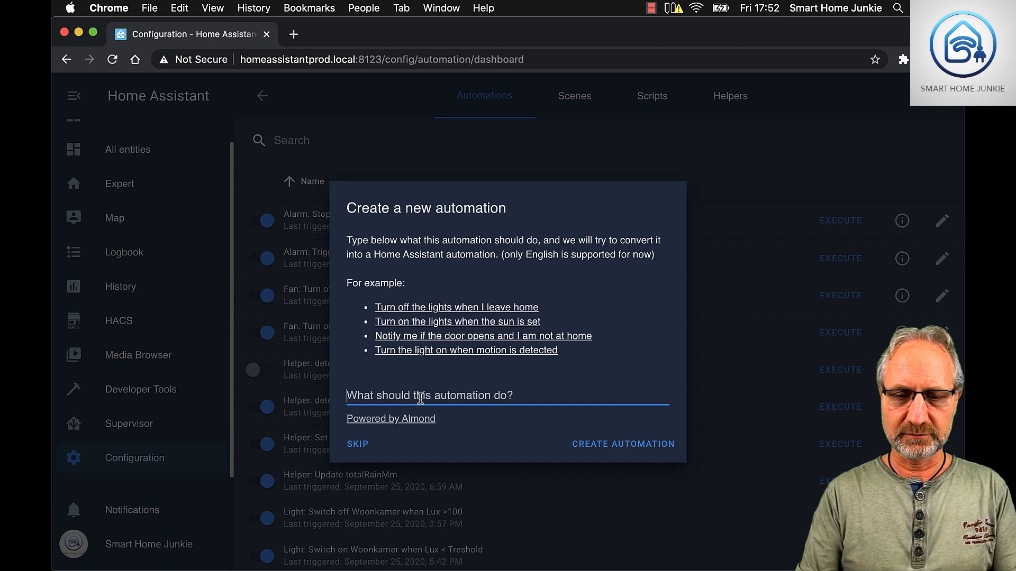
text(Turn on )
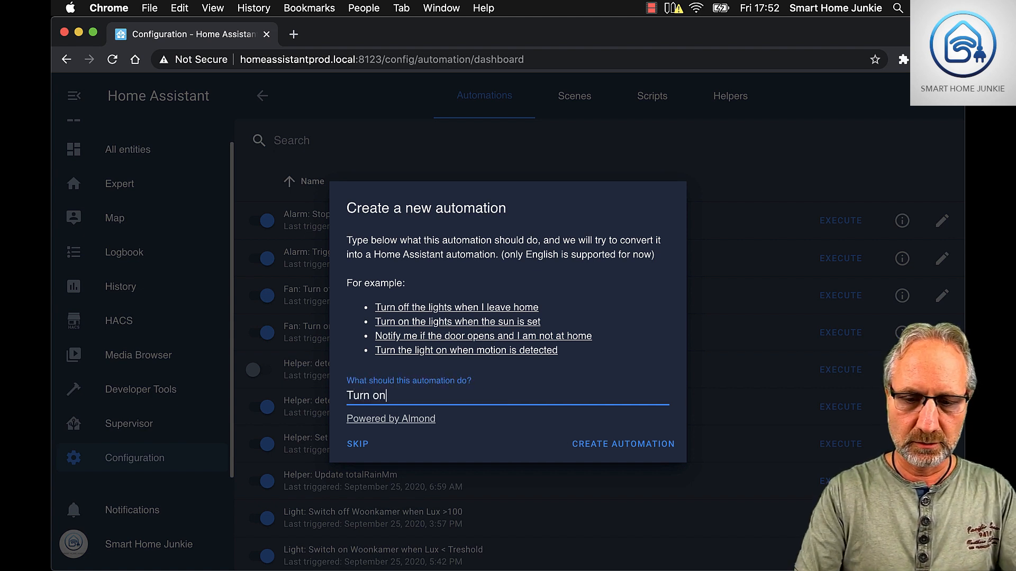
text(the l)
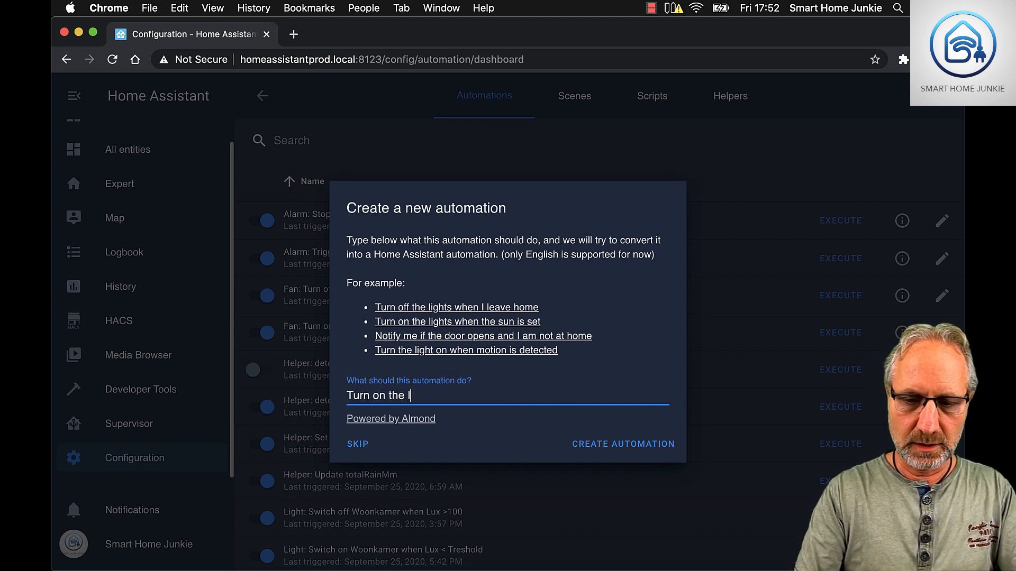
text(ights if m)
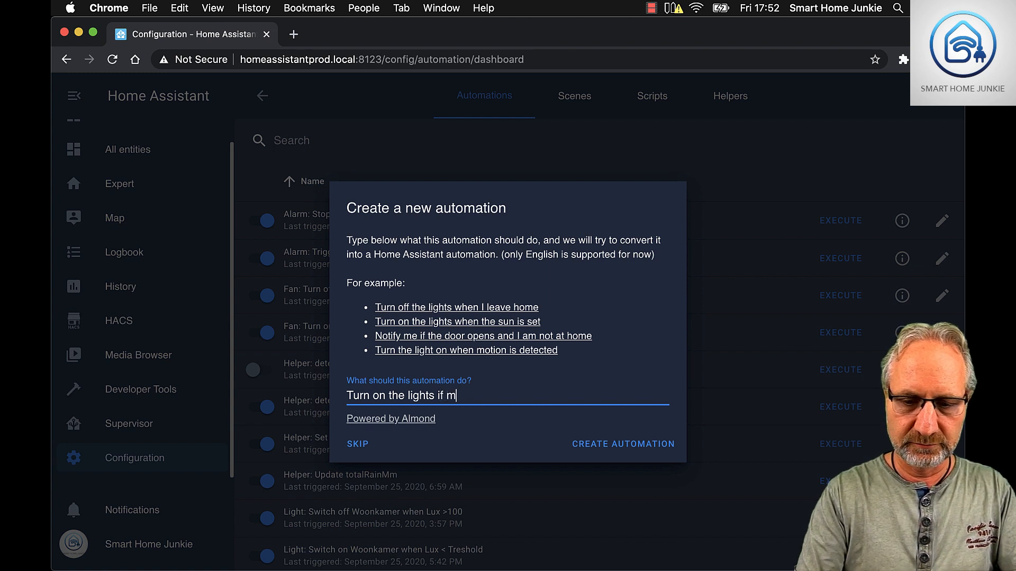
text(otion is dete)
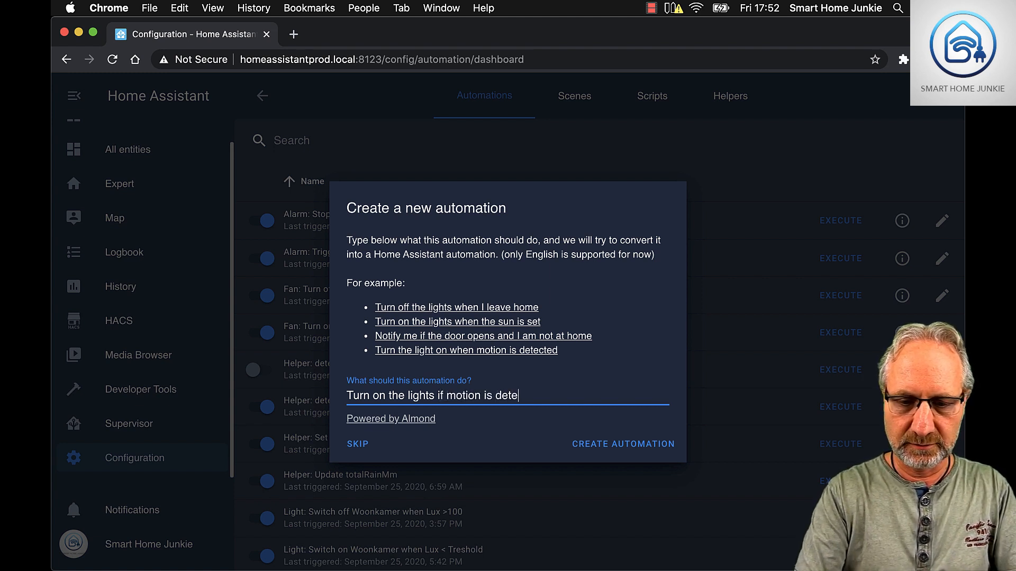
text(cted)
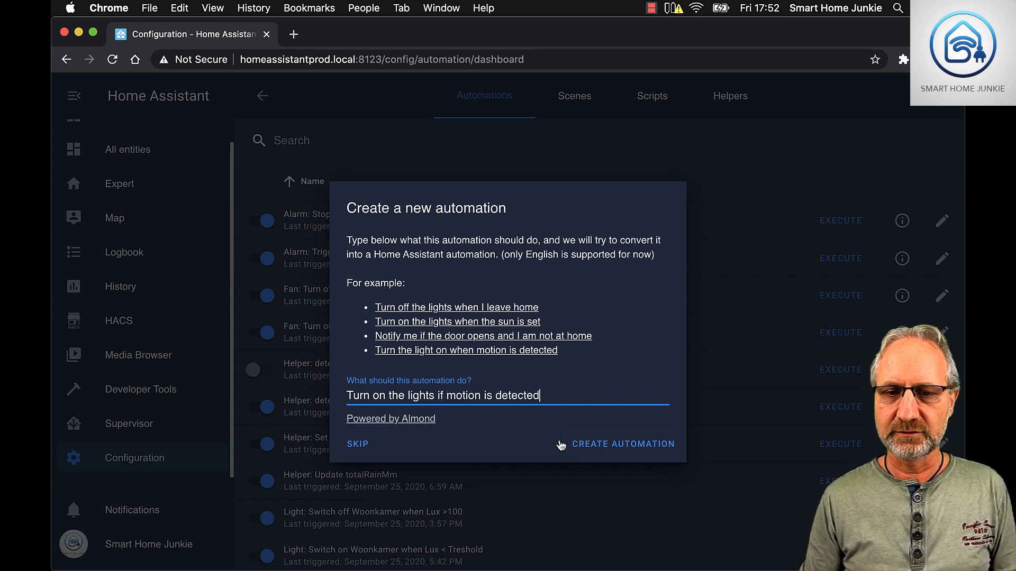
click(612, 448)
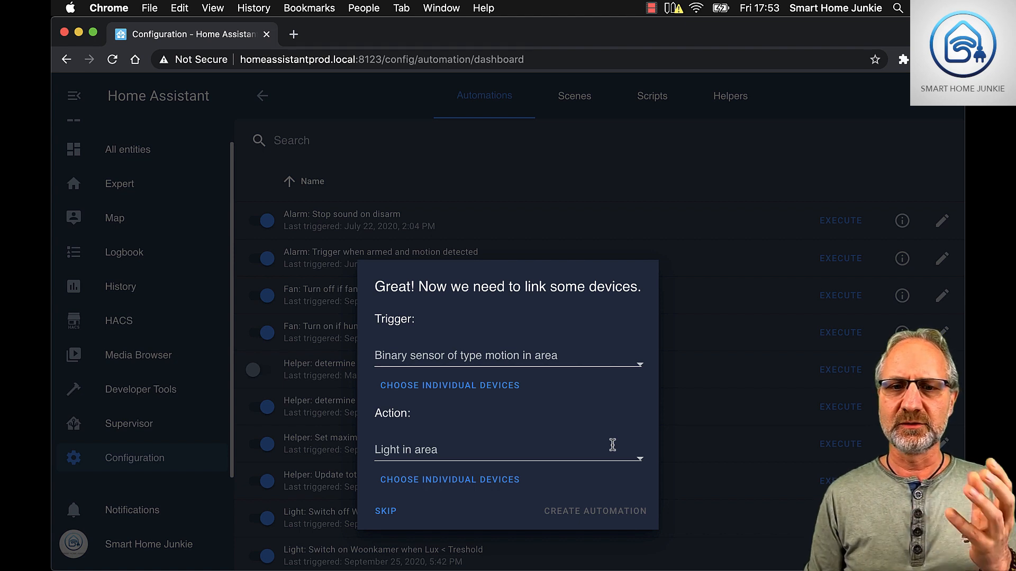
Step: Link the motion sensor trigger and the light action to the Keuken area and generate the automation
click(570, 358)
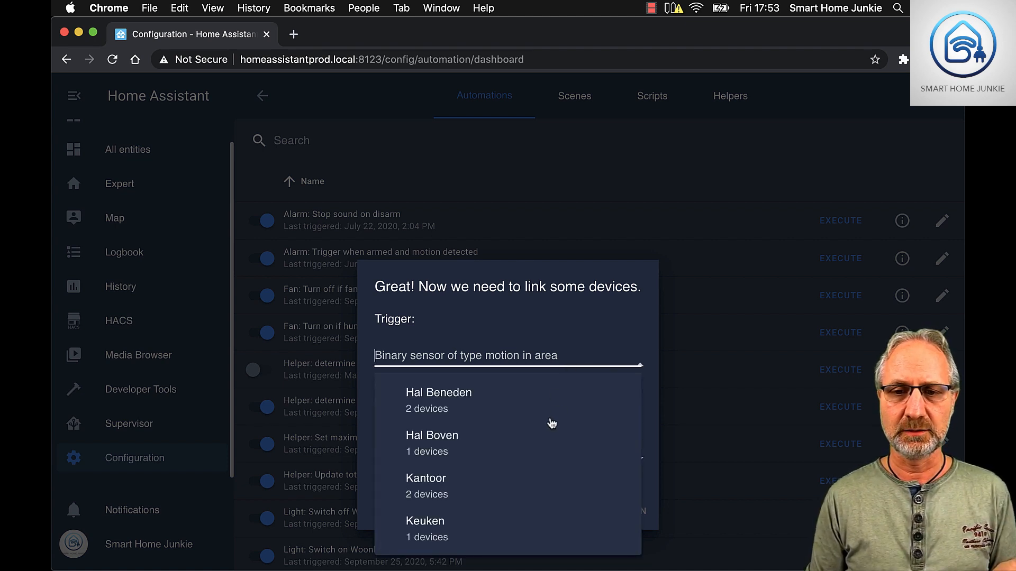
click(436, 527)
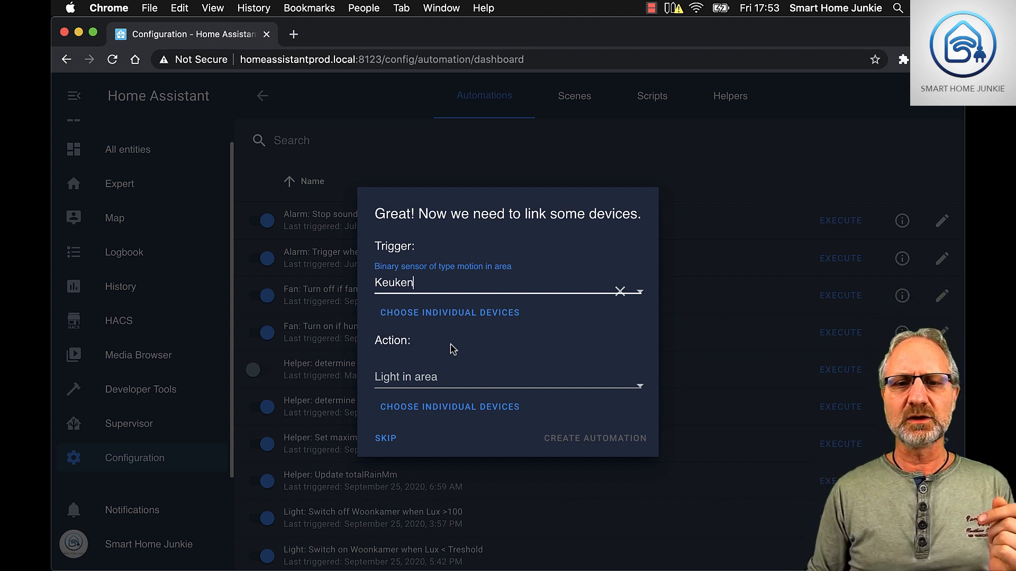
click(457, 379)
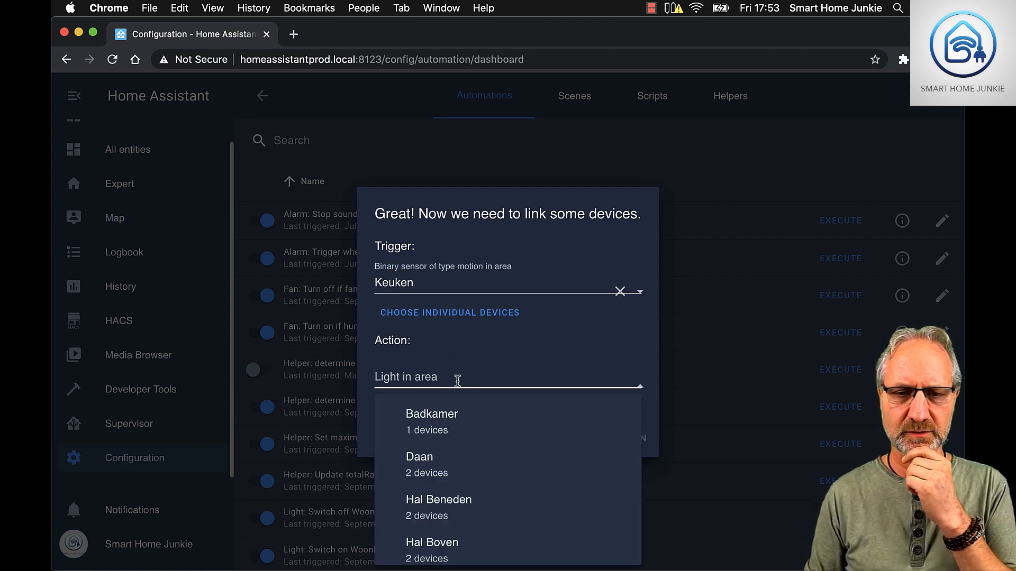
scroll(476, 421, down, 5)
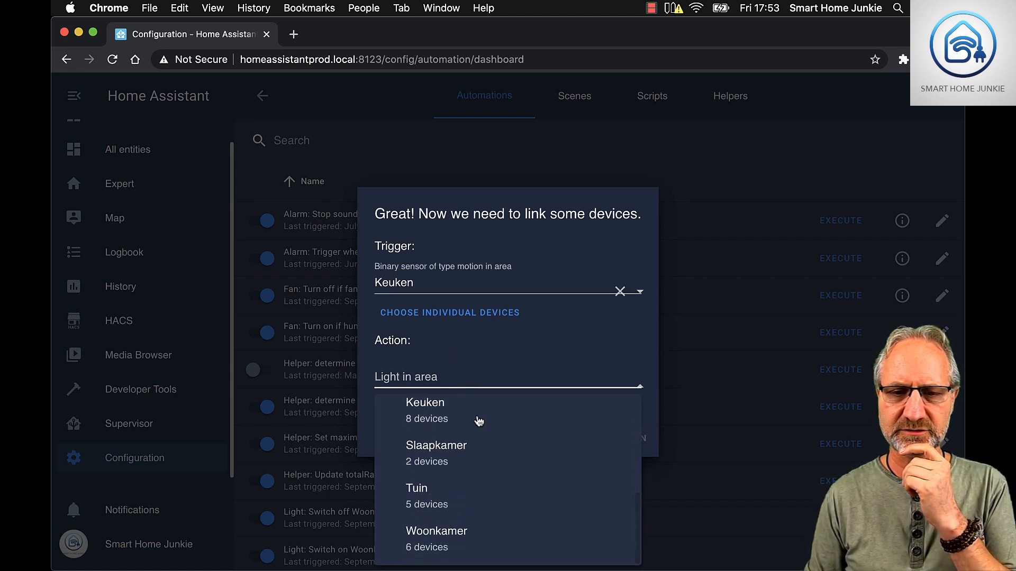
click(427, 416)
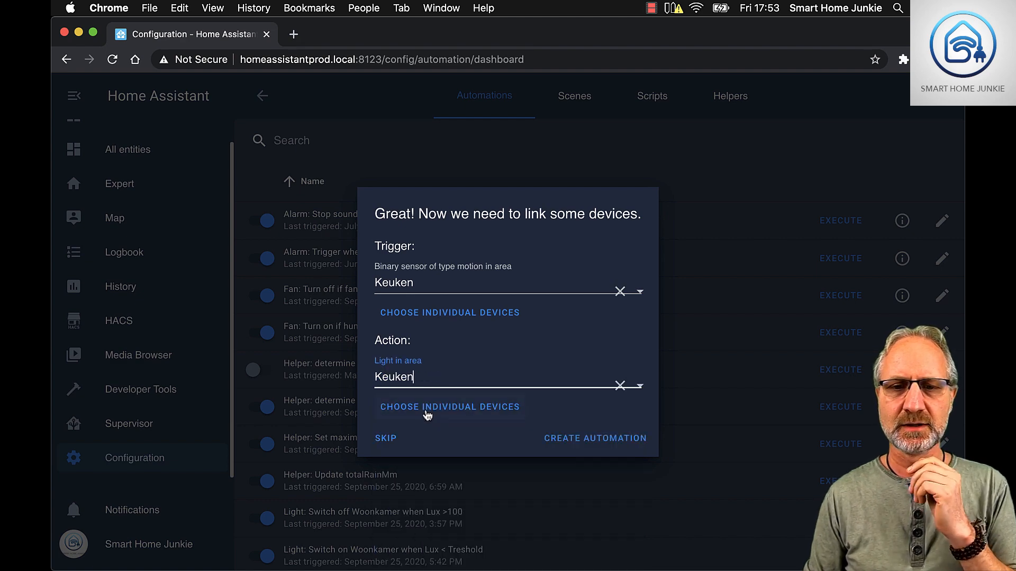
click(591, 441)
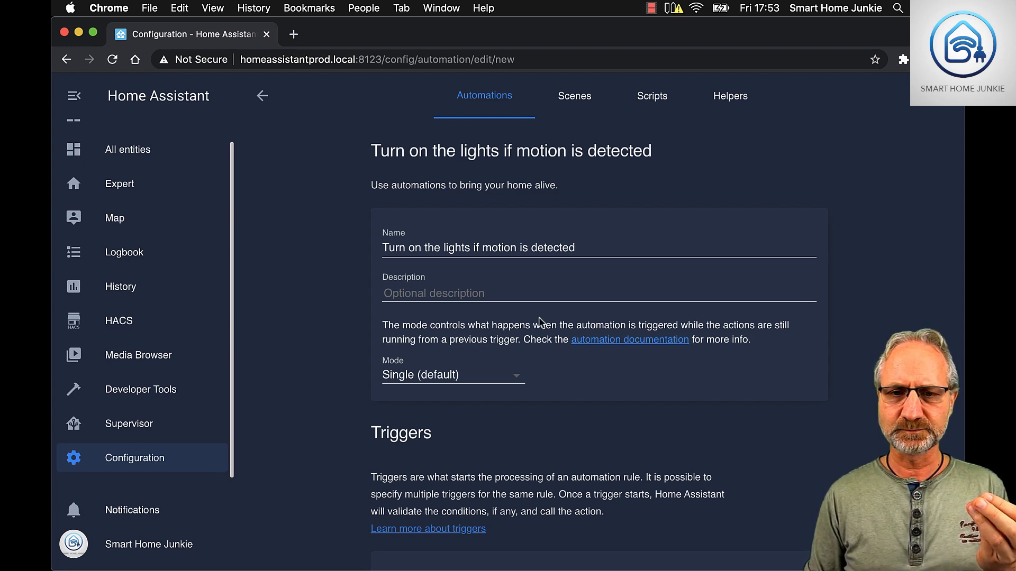
Step: Review the generated automation's name, mode, motion trigger, conditions and the actions for the Keuken lights
scroll(534, 303, down, 7)
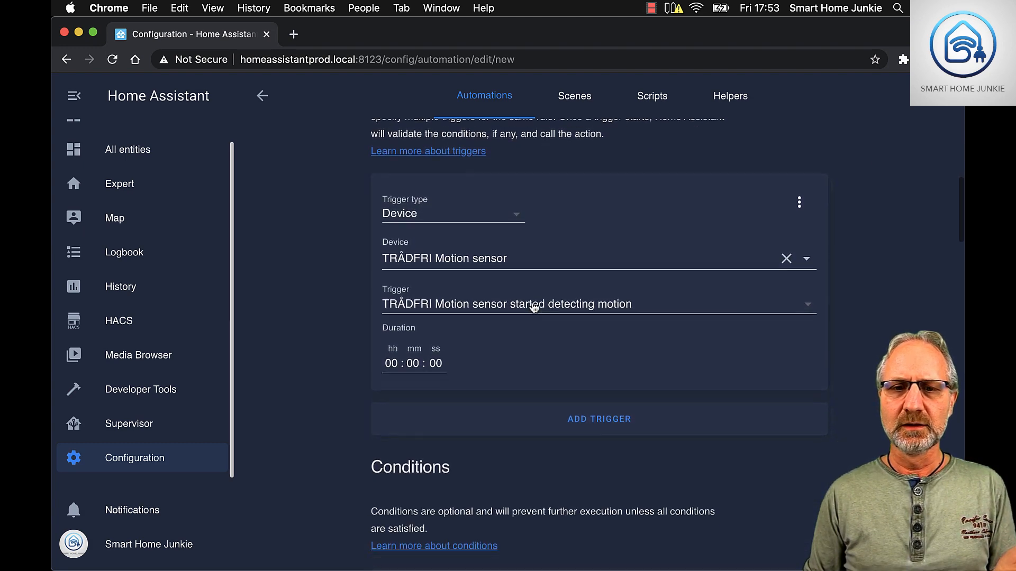
scroll(529, 302, down, 15)
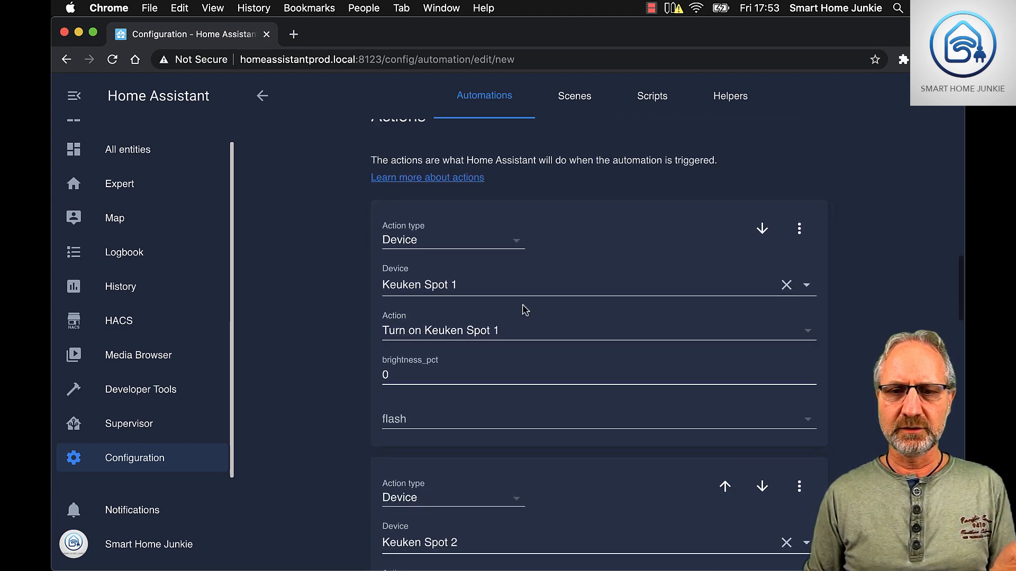
scroll(529, 291, down, 3)
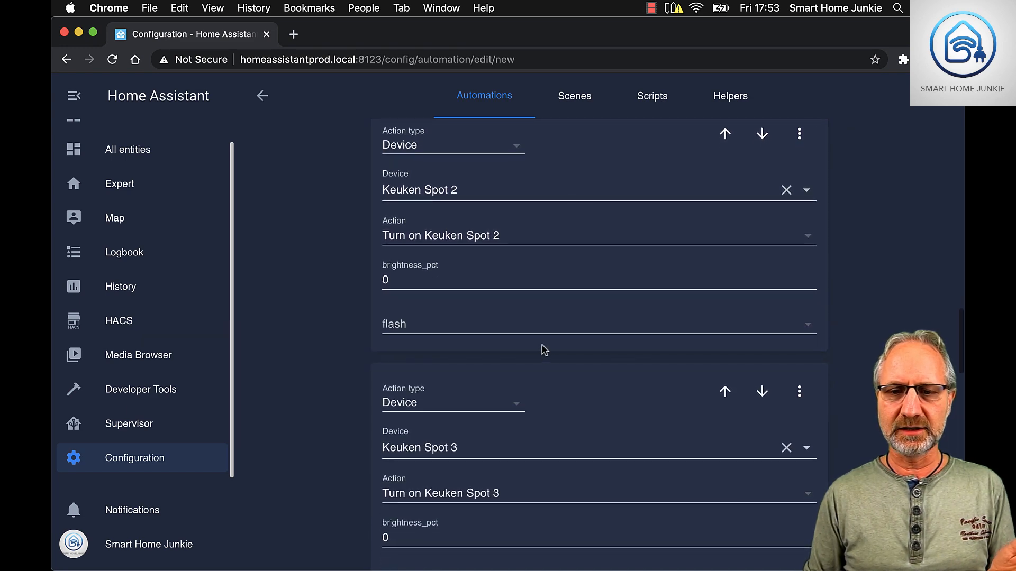
scroll(545, 360, down, 6)
scroll(545, 365, down, 8)
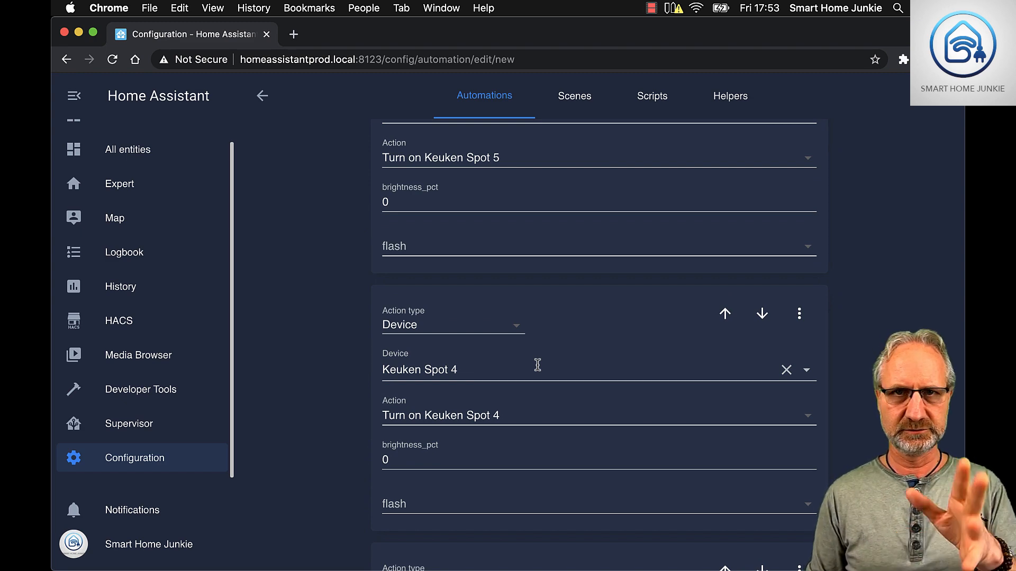
scroll(537, 365, down, 8)
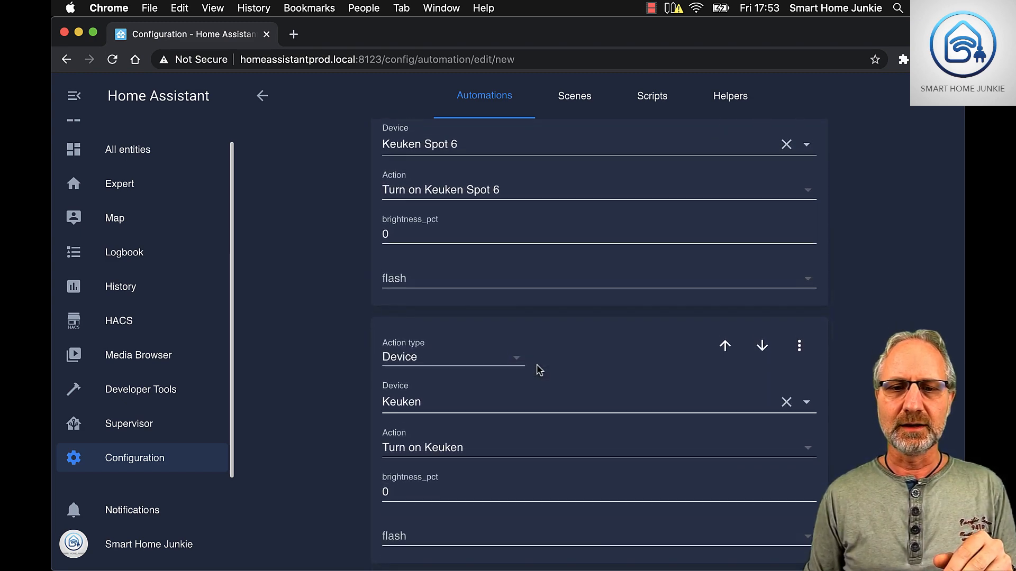
scroll(537, 366, up, 15)
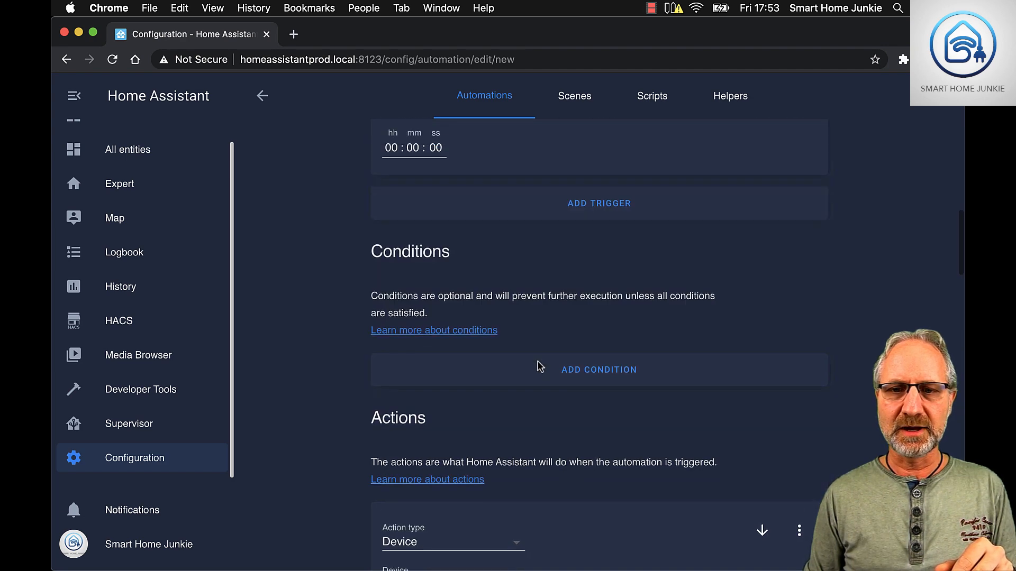
scroll(538, 365, up, 3)
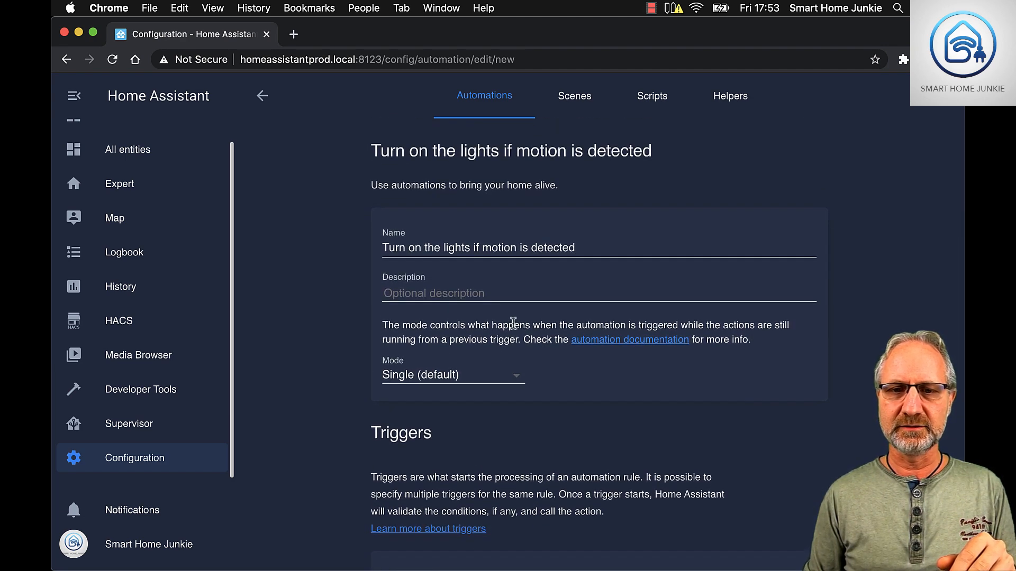
scroll(514, 332, down, 2)
scroll(515, 333, down, 3)
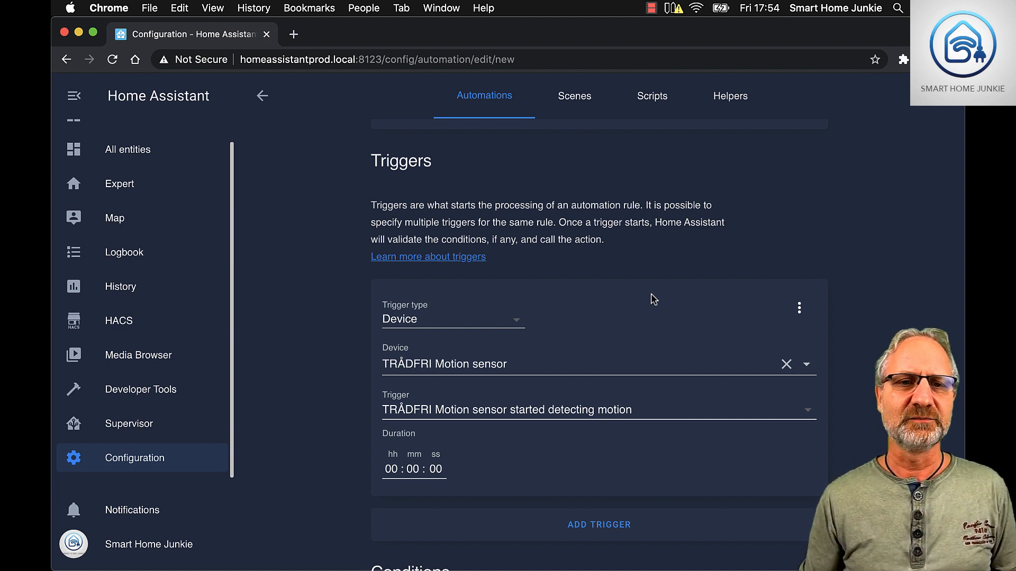
Step: Leave the generated automation without saving and return to the automations list
click(261, 98)
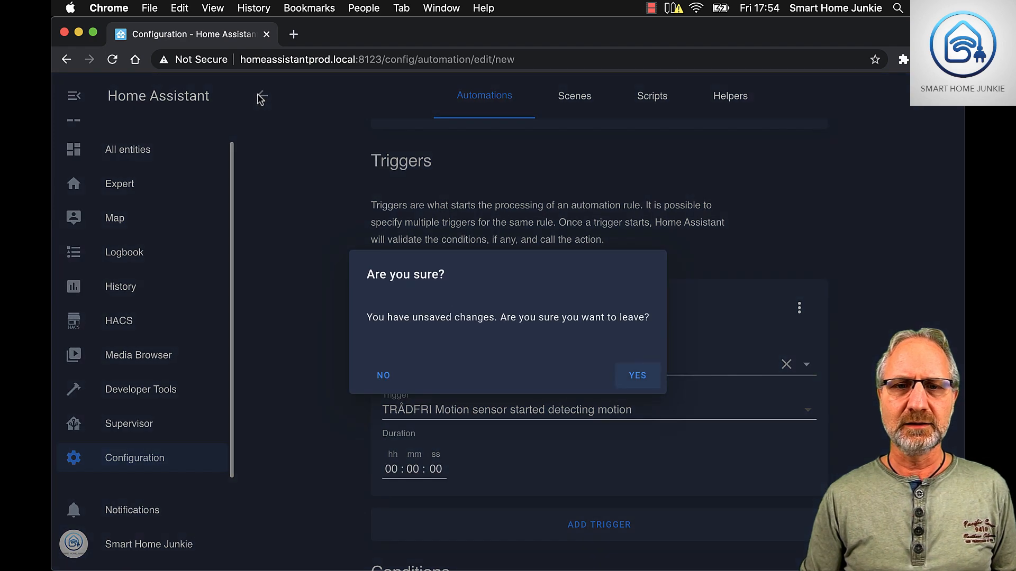
click(637, 376)
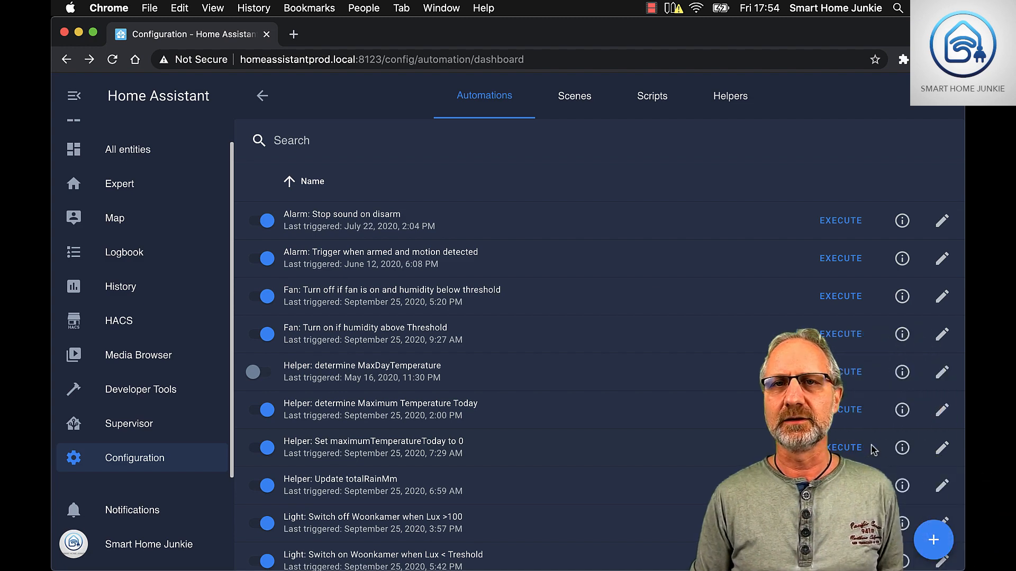
Step: Start a blank new automation, skipping the sentence-based creation
click(934, 541)
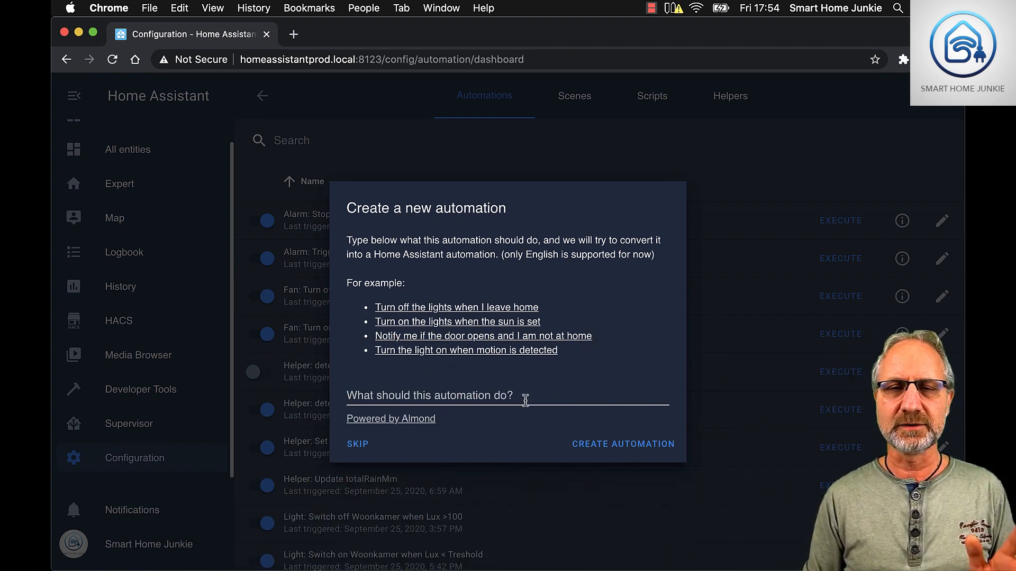
click(358, 444)
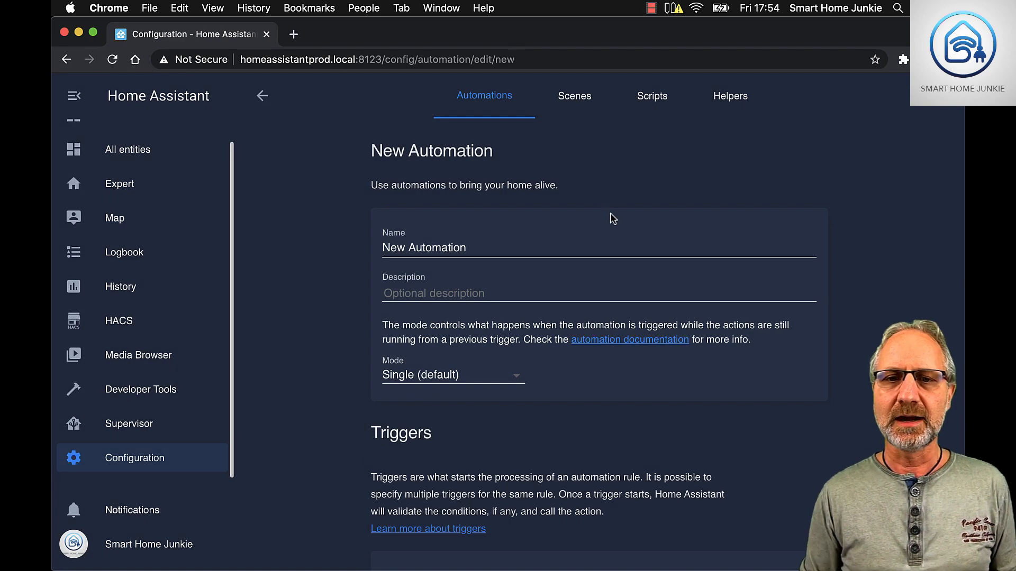
scroll(612, 223, down, 6)
scroll(619, 222, up, 6)
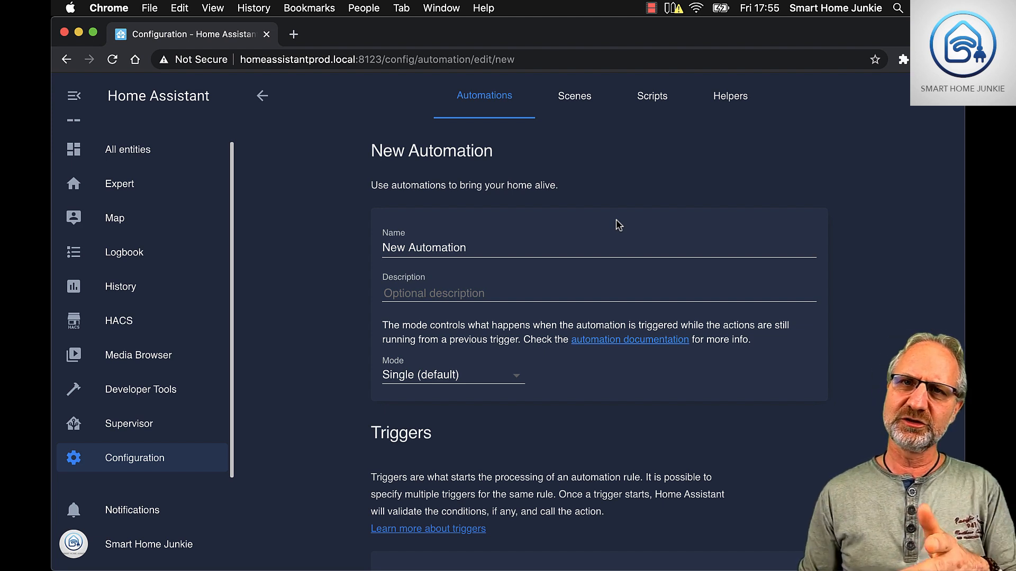
Step: Name the automation "My very cool automation"
click(490, 247)
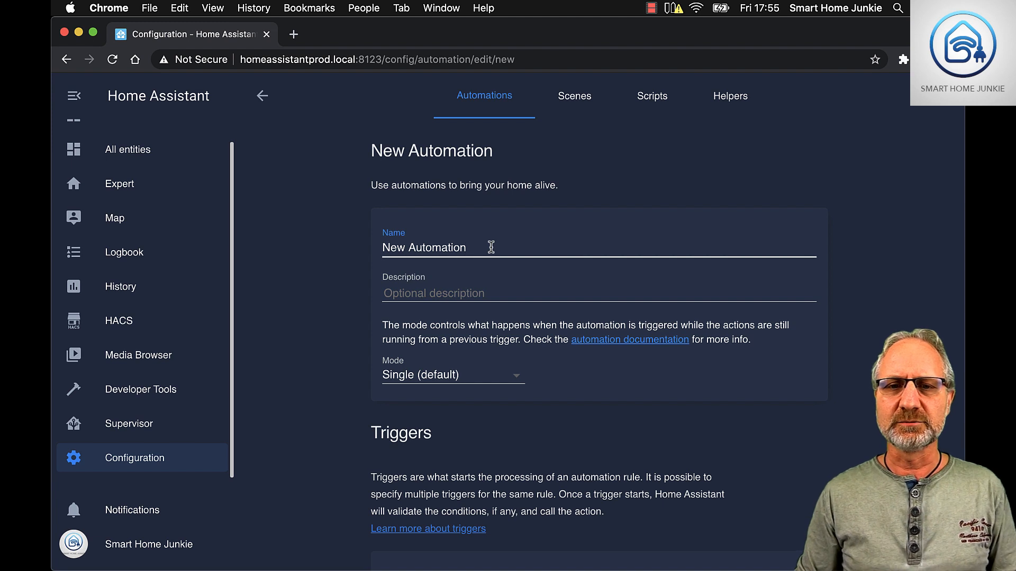
drag(491, 247, 355, 242)
text(M)
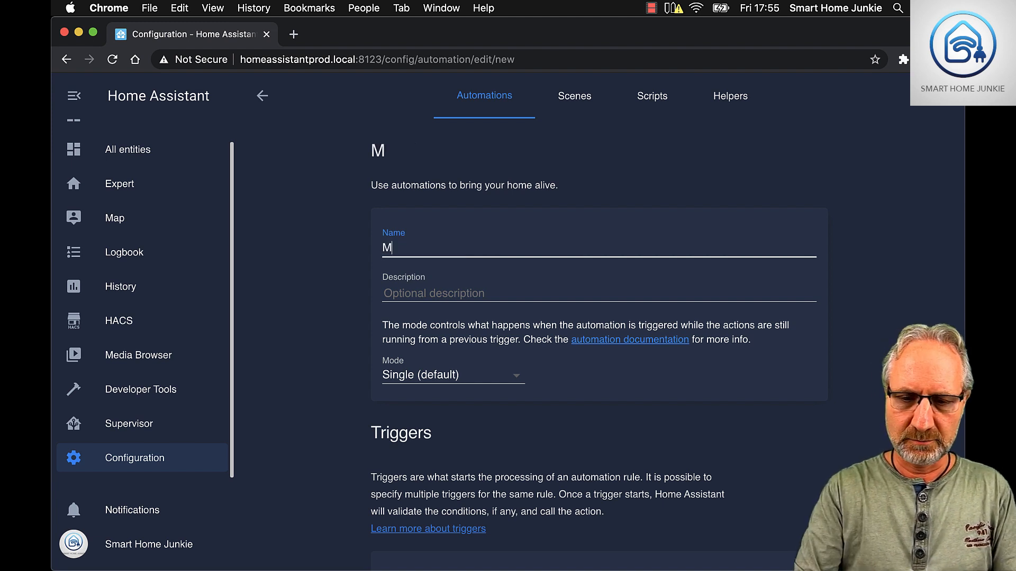
text(y very coo)
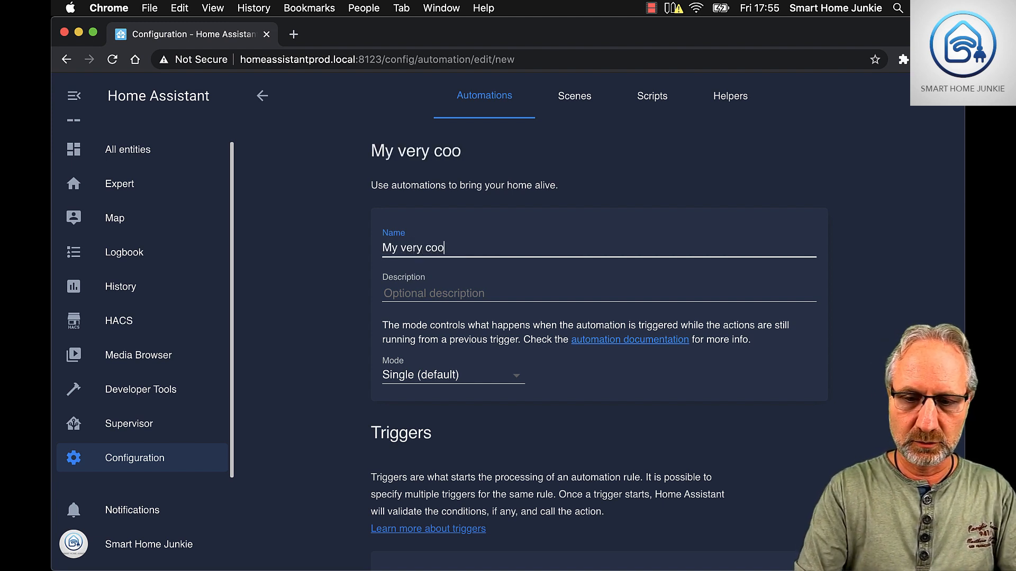
text(l automation)
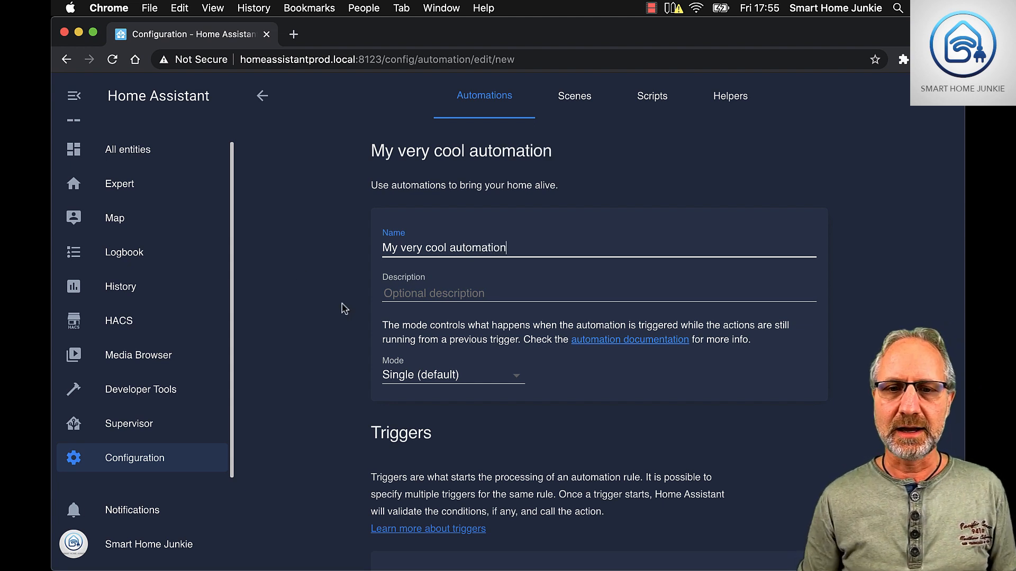
Step: Enter the automation's description as "This shows more information about my automation"
click(433, 294)
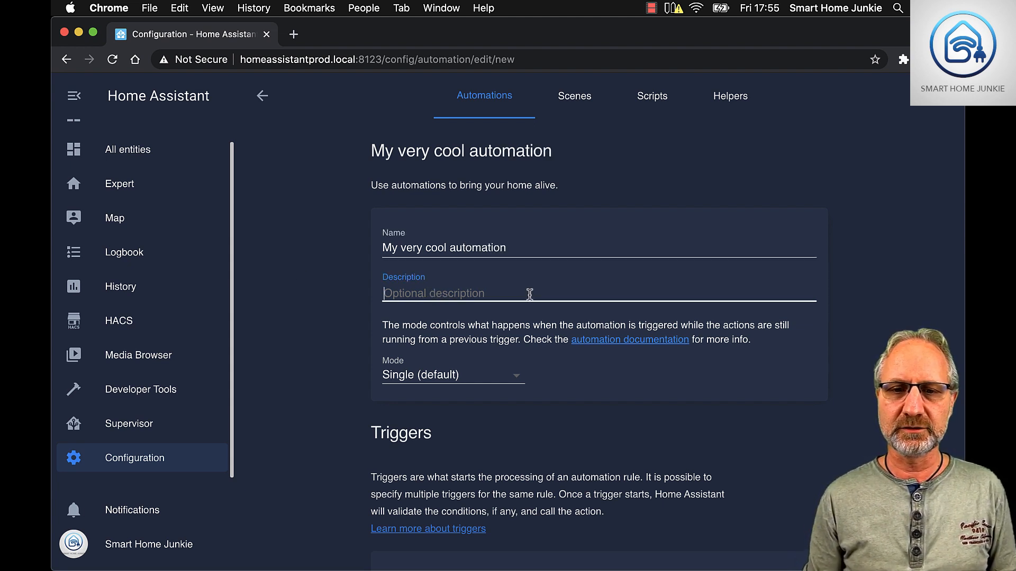
text(This sh)
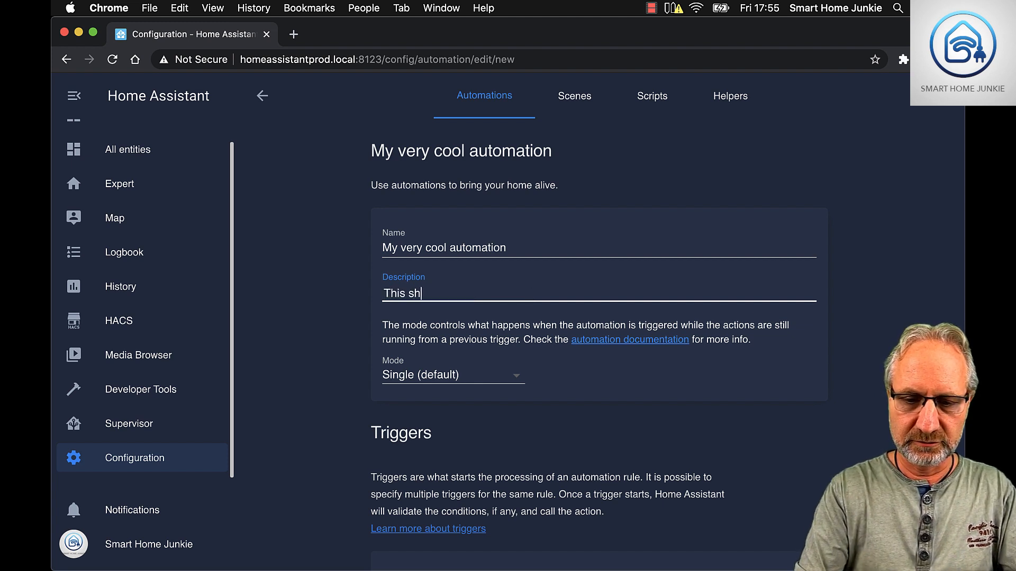
text(ows more inf)
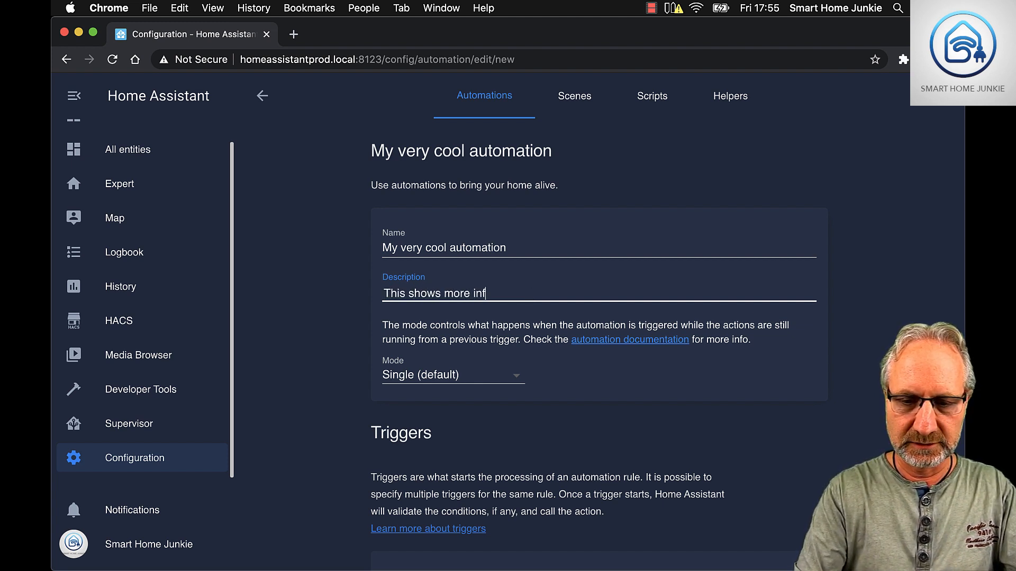
text(ormation abo)
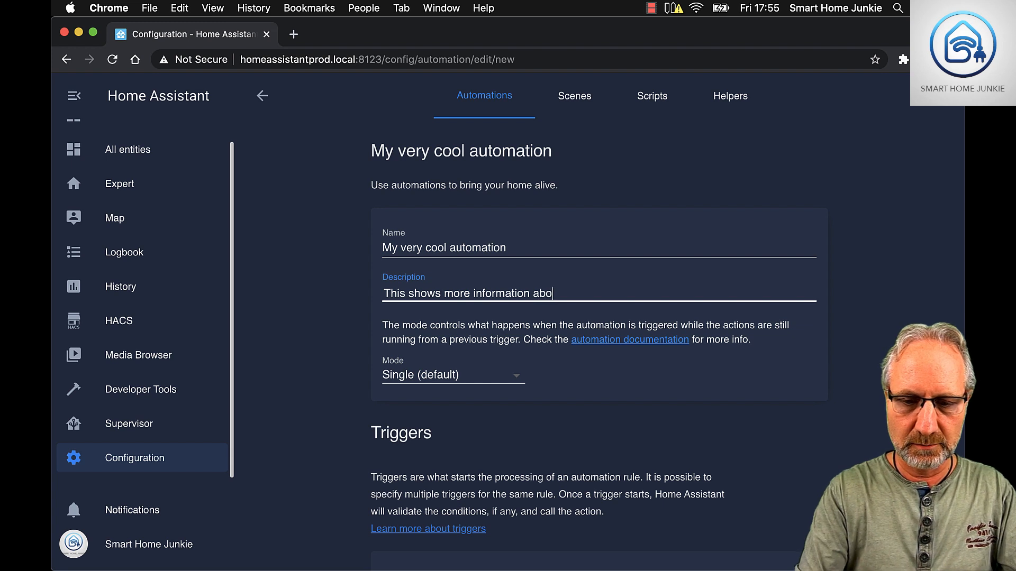
text(ut my au)
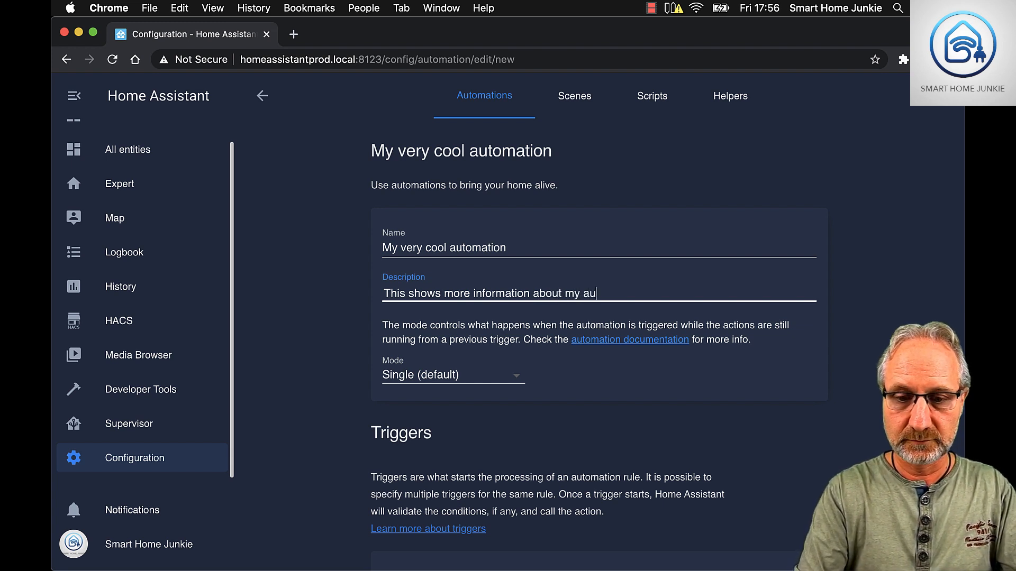
text(tomation)
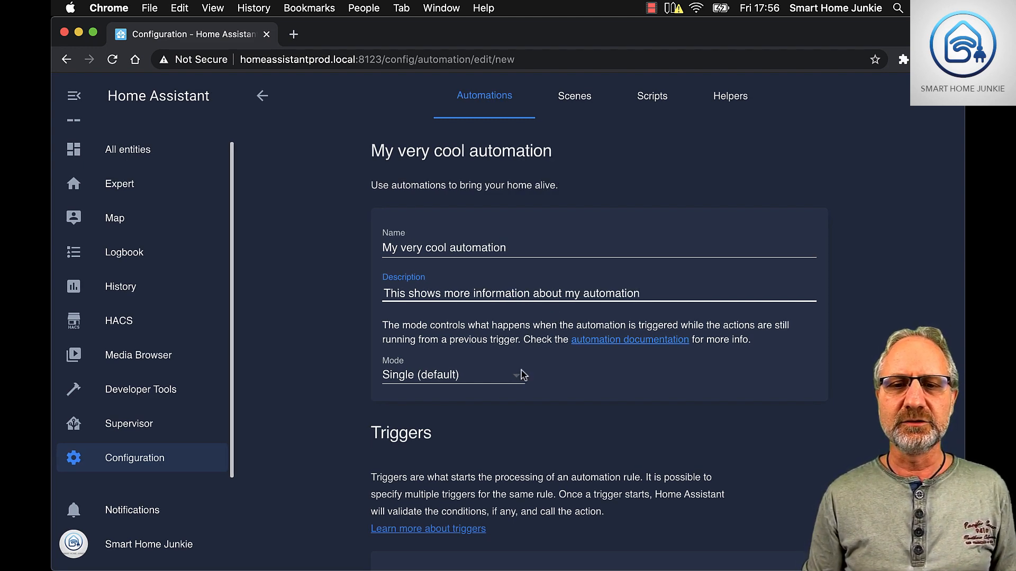
Step: Try the Queued mode for the automation and return the mode to Single (default)
click(514, 383)
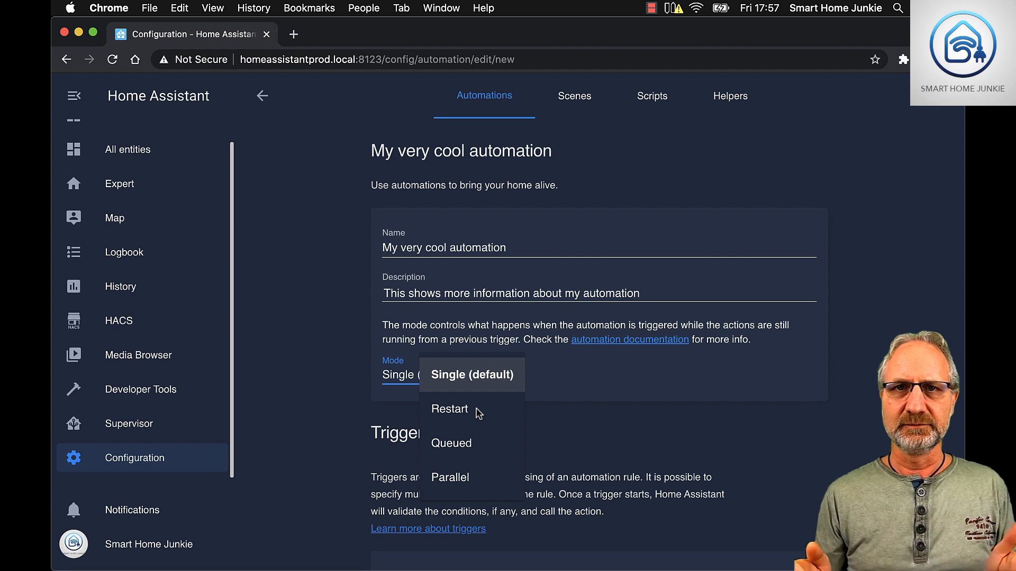
click(490, 448)
click(486, 377)
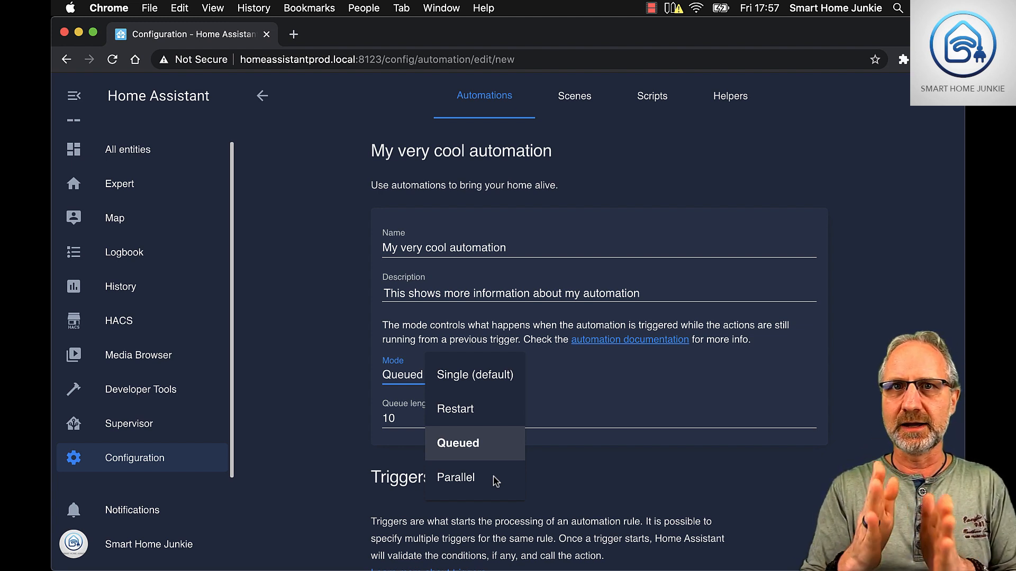
click(481, 376)
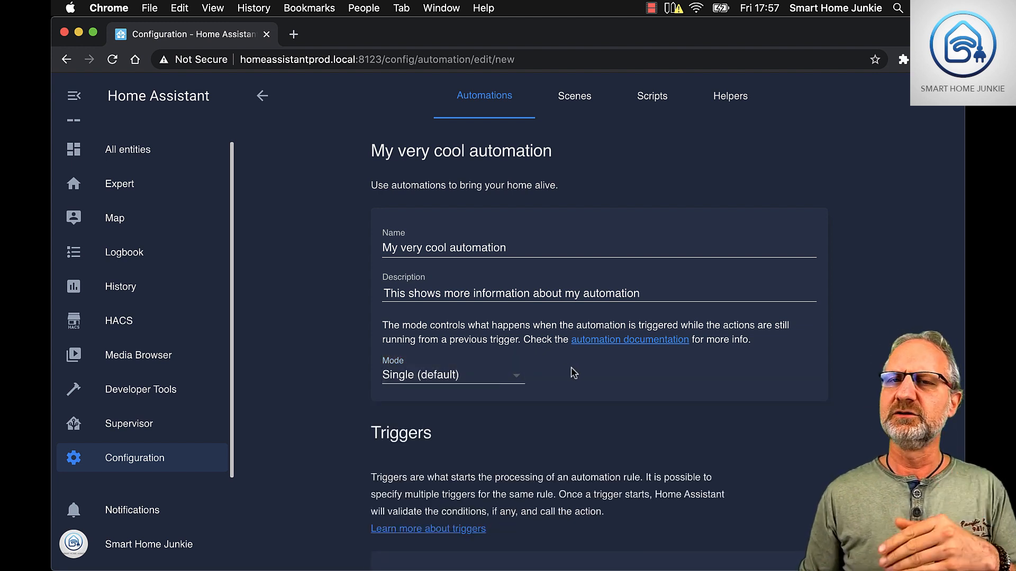
Step: Review the Triggers, Conditions and Actions sections of the new automation and how they relate to each other
scroll(573, 372, down, 5)
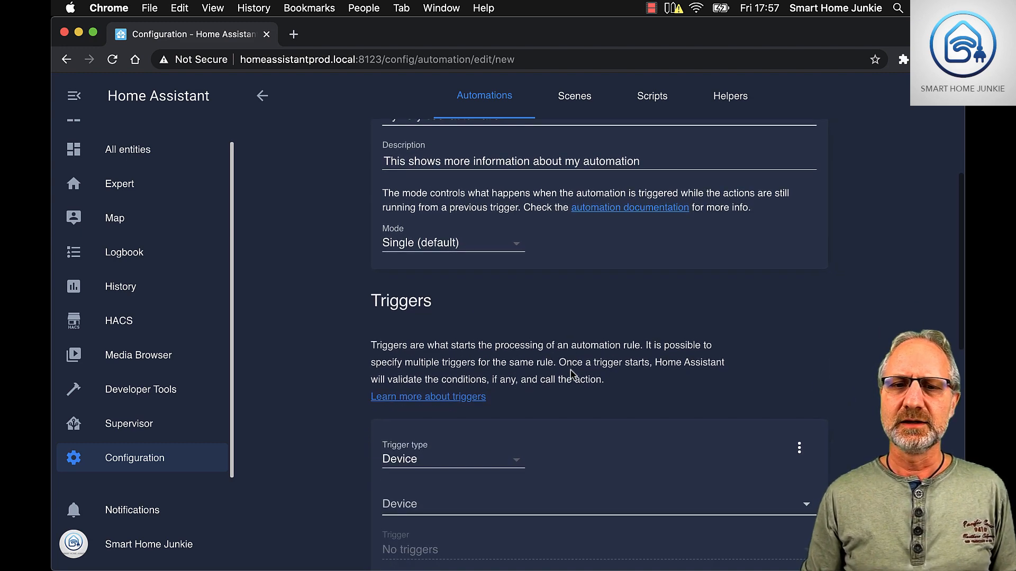
scroll(550, 343, down, 4)
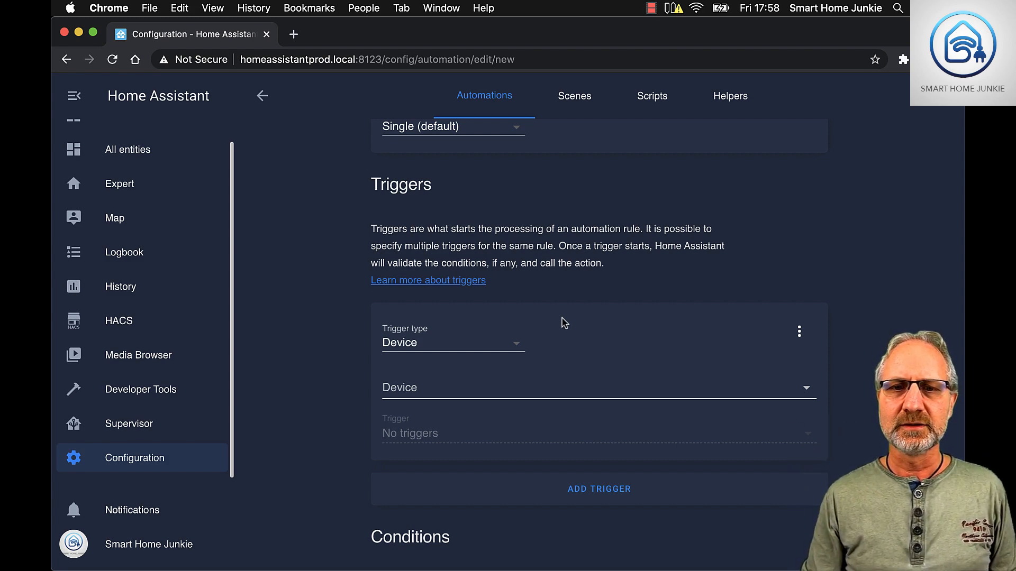
scroll(566, 328, down, 5)
scroll(566, 328, down, 1)
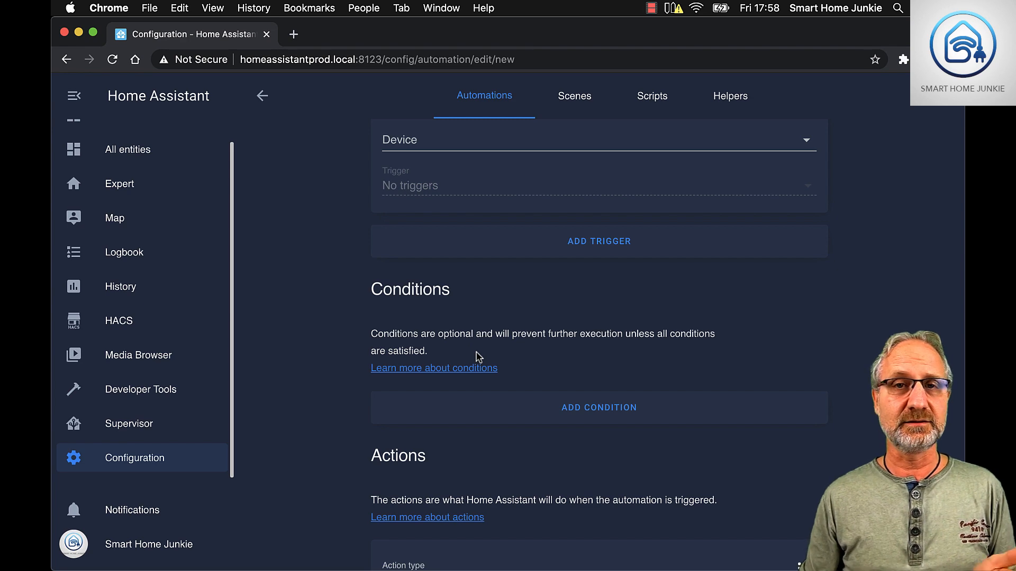
scroll(487, 328, up, 9)
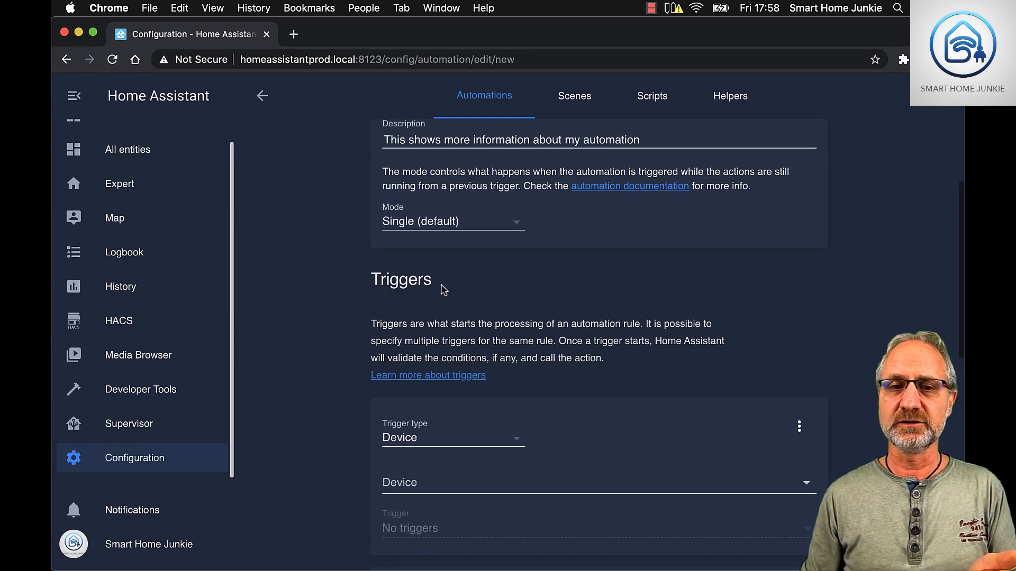
scroll(444, 291, down, 10)
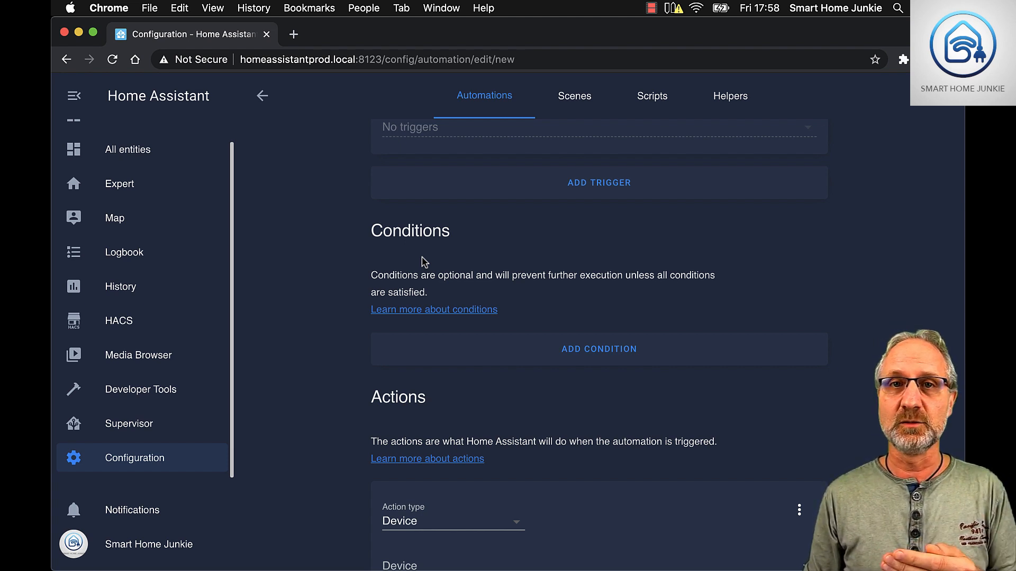
scroll(492, 316, down, 1)
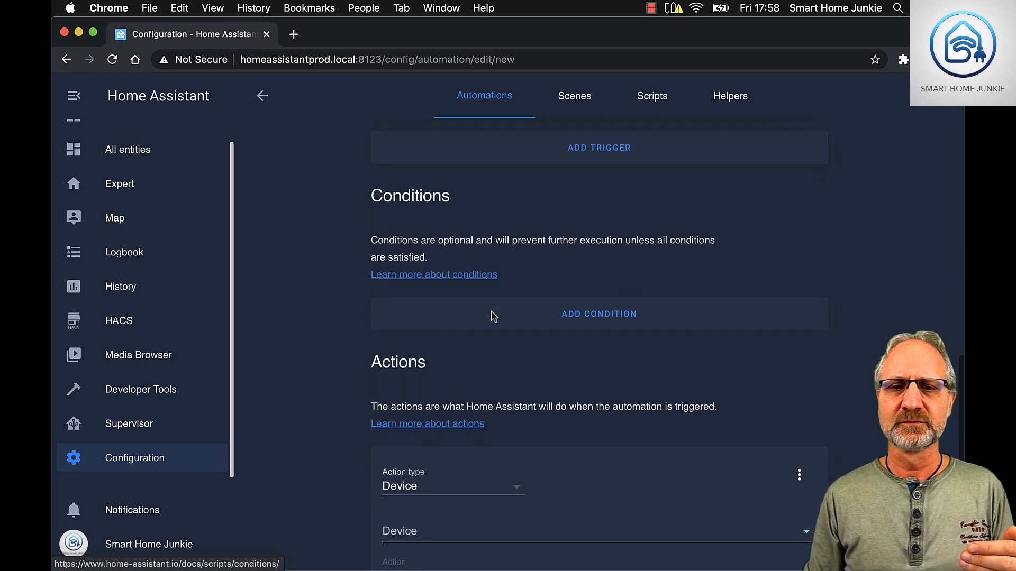
scroll(492, 316, down, 3)
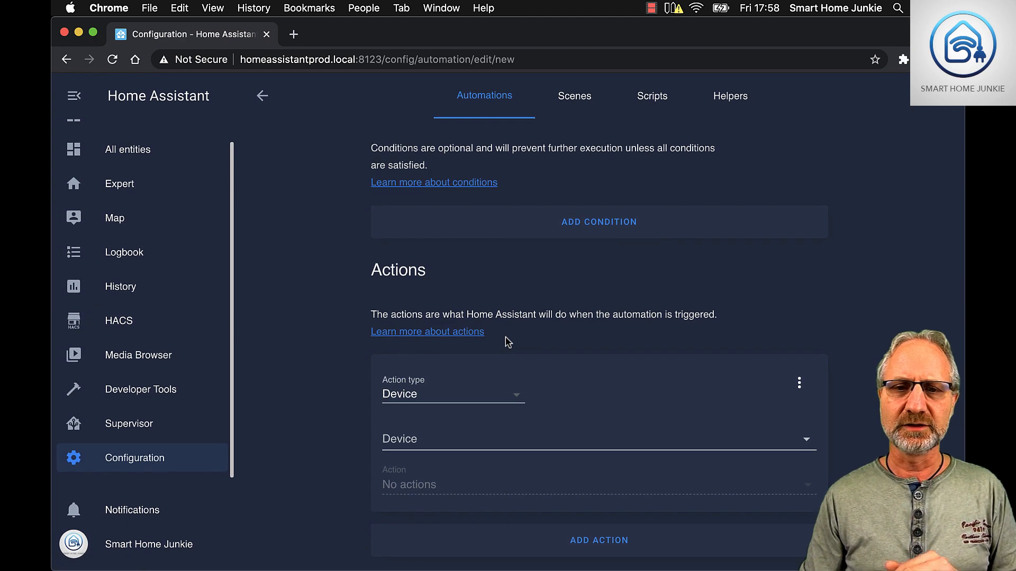
scroll(508, 339, up, 10)
scroll(512, 335, up, 4)
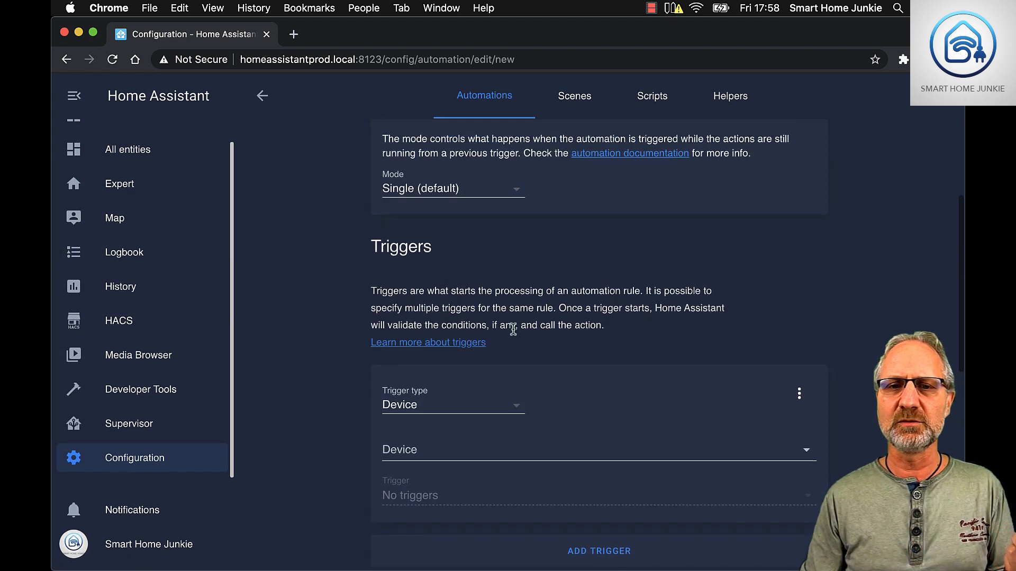
scroll(513, 334, down, 4)
scroll(516, 334, down, 5)
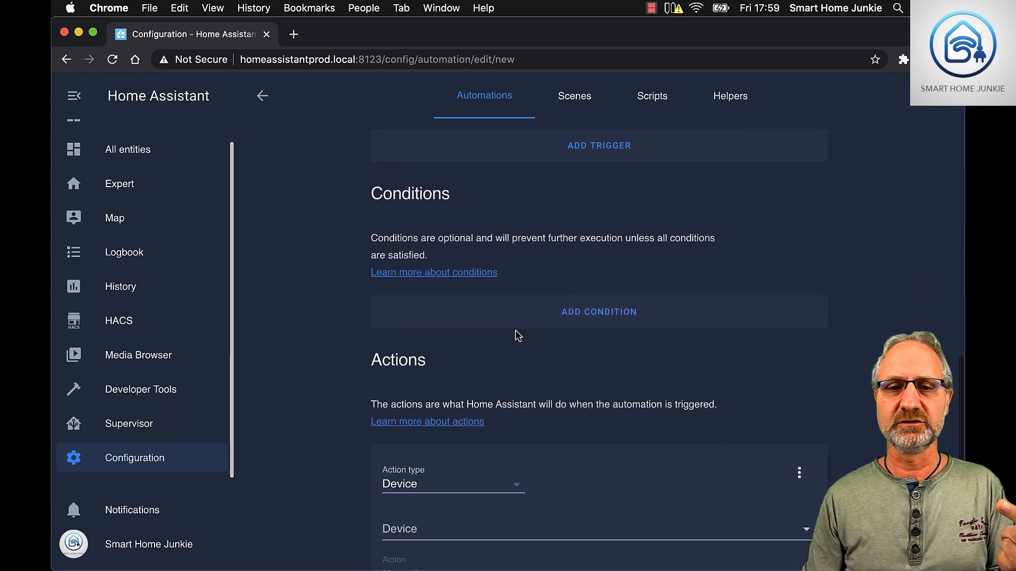
scroll(518, 335, down, 3)
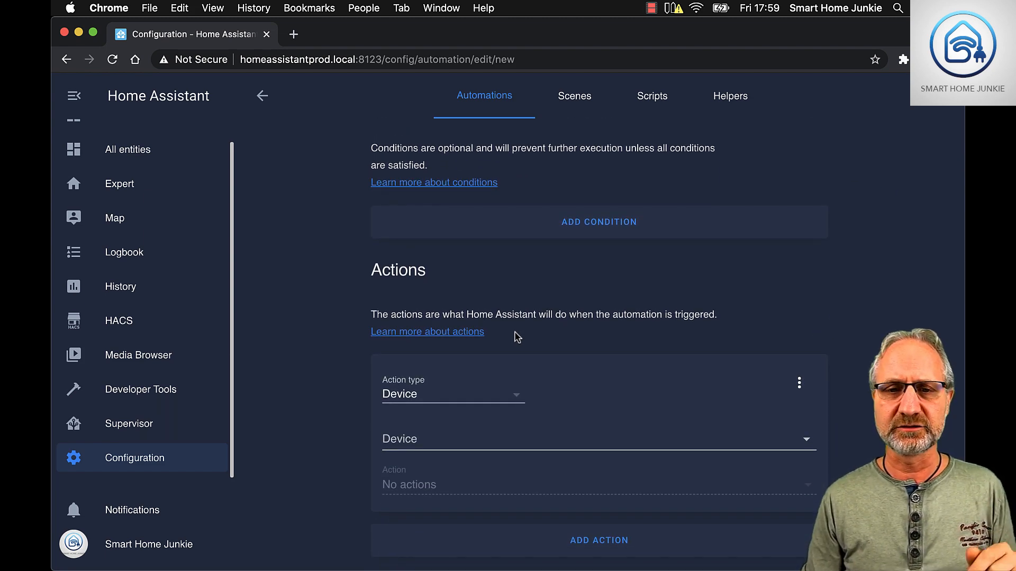
scroll(518, 334, up, 10)
scroll(526, 259, down, 6)
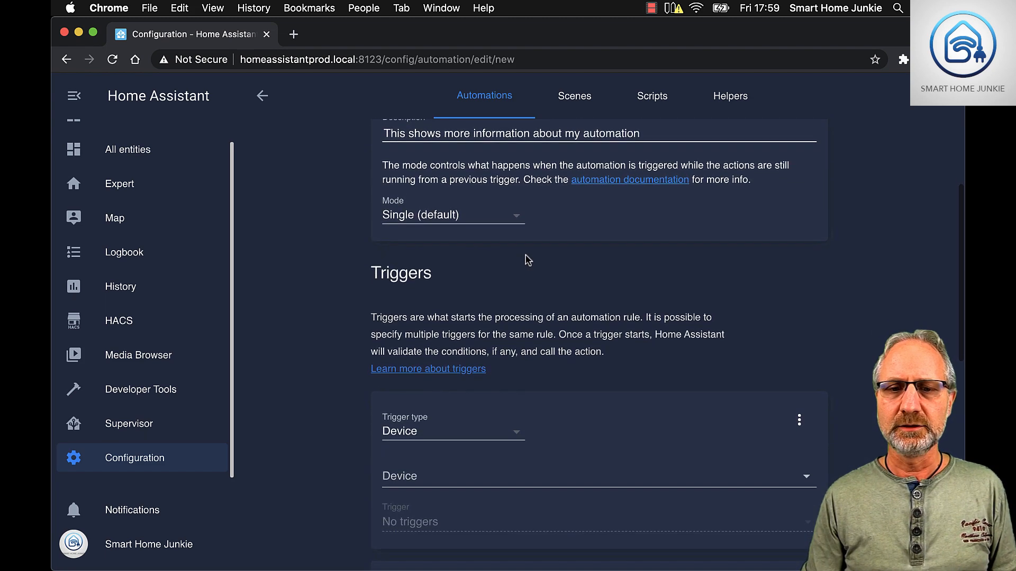
scroll(527, 259, down, 1)
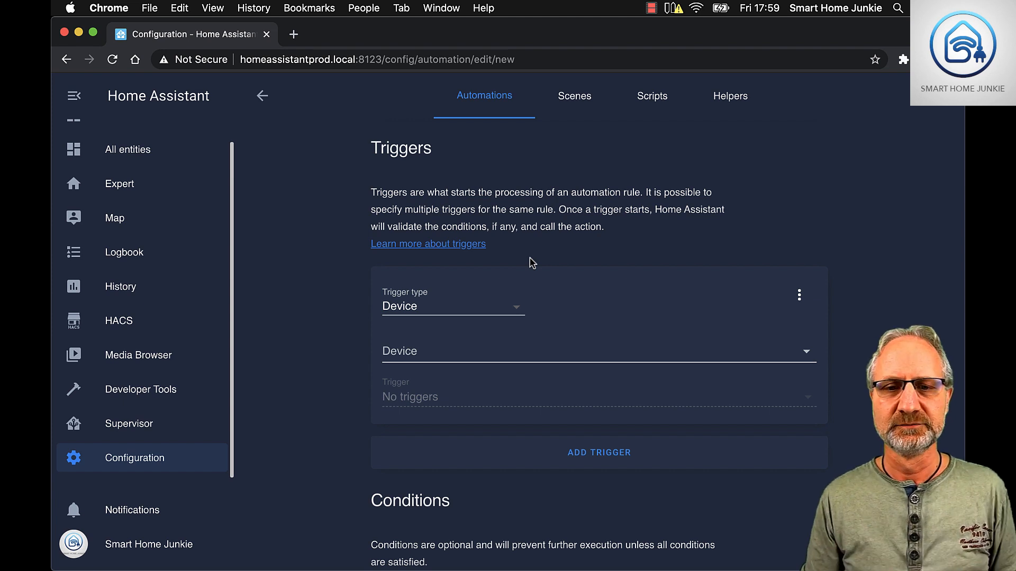
Step: Examine the available trigger types for the first trigger and keep Device as its type
scroll(499, 292, down, 3)
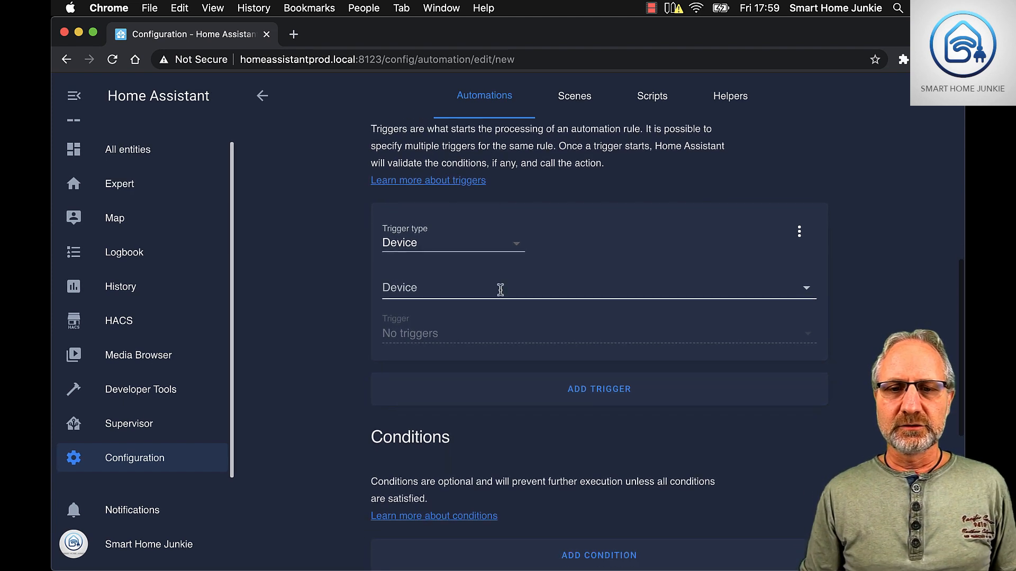
click(517, 248)
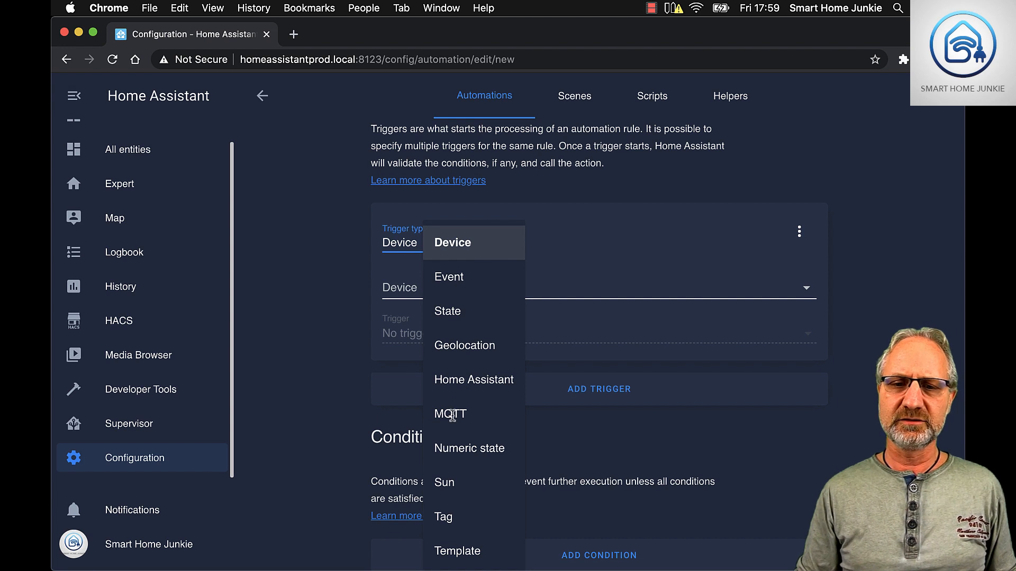
scroll(486, 454, down, 5)
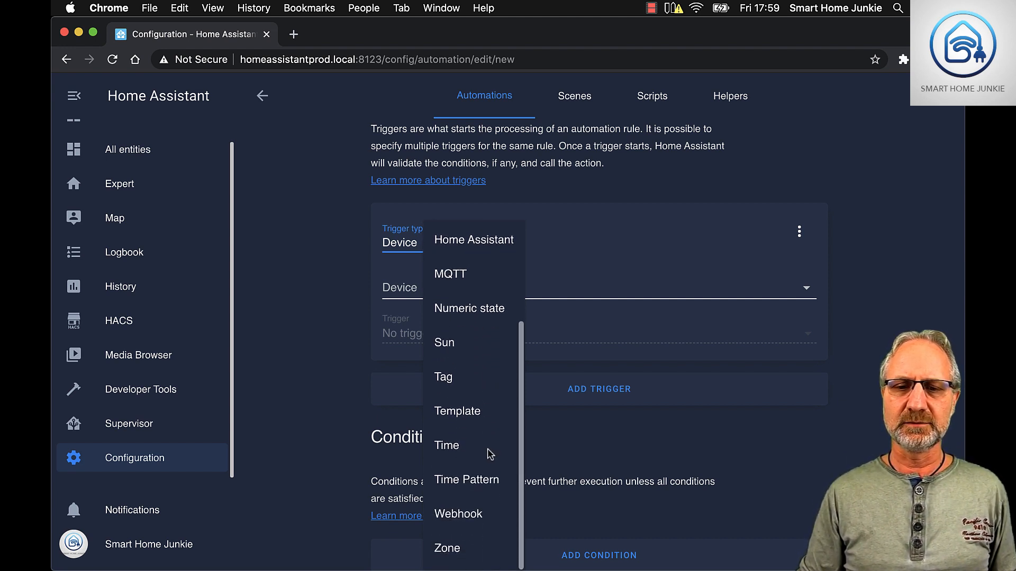
scroll(487, 448, up, 5)
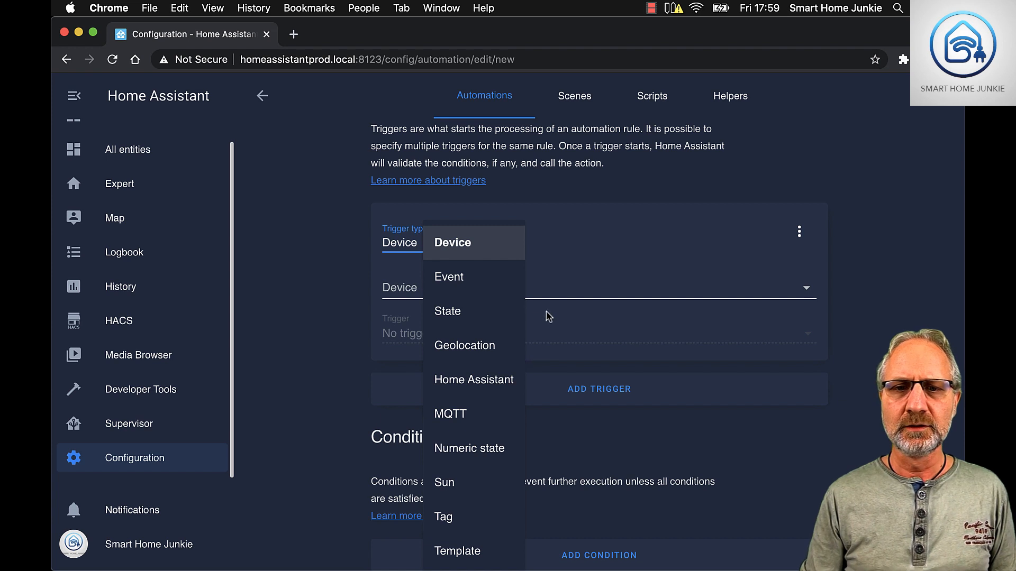
click(500, 252)
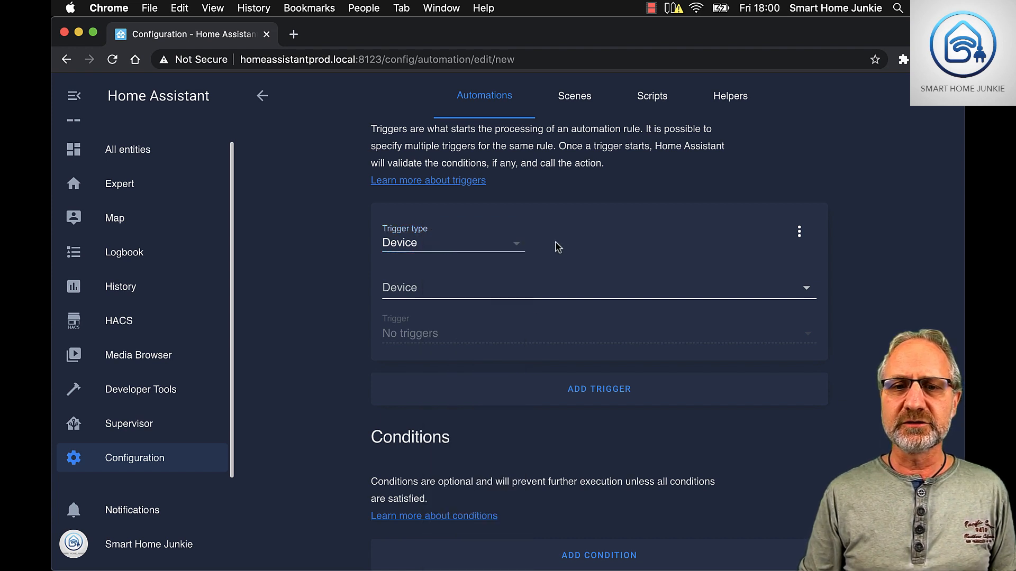
click(440, 243)
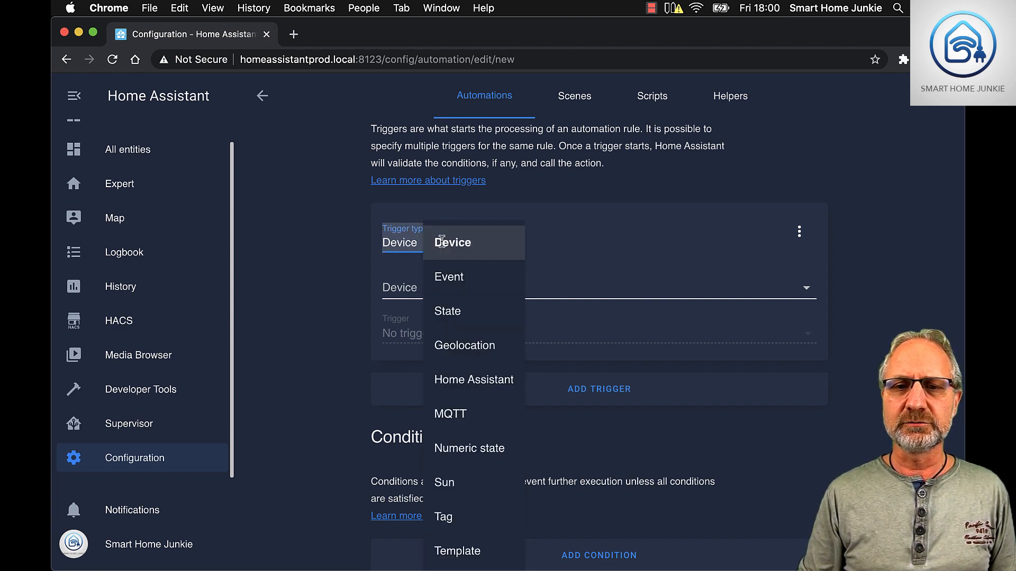
click(478, 246)
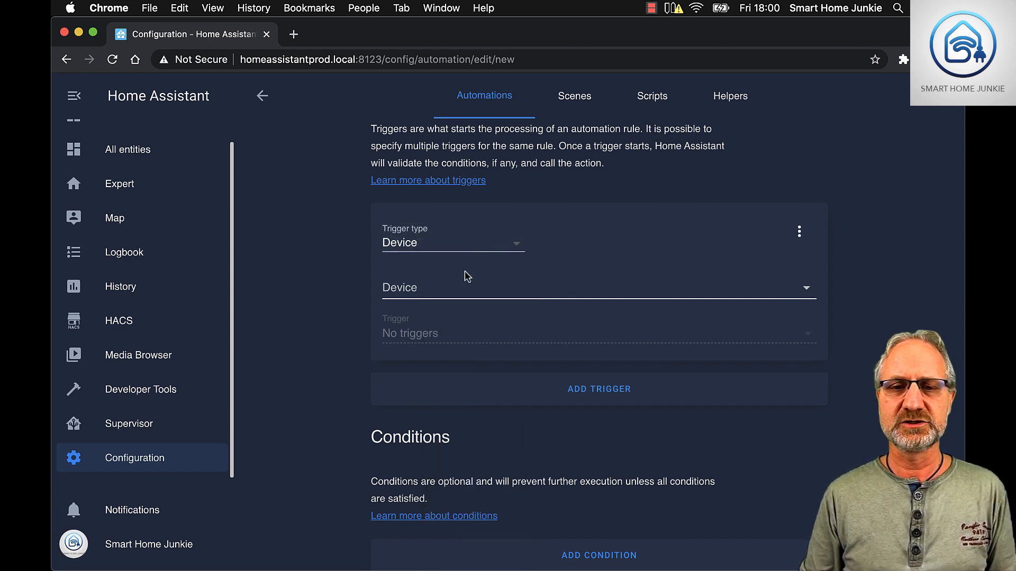
Step: Choose the TRÅDFRI Motion sensor in the Keuken area as the trigger's device
click(484, 290)
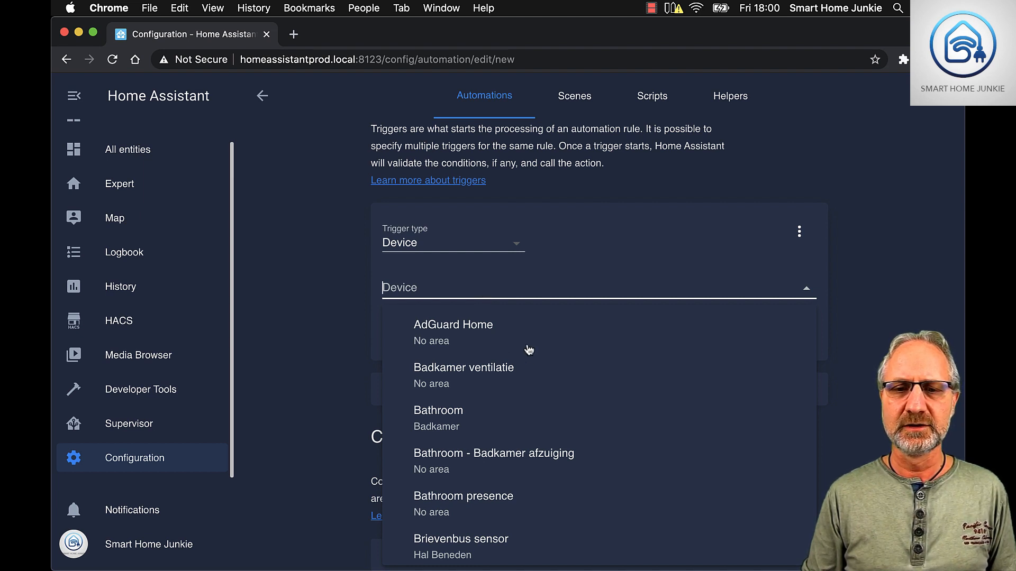
scroll(528, 350, down, 5)
scroll(529, 351, down, 9)
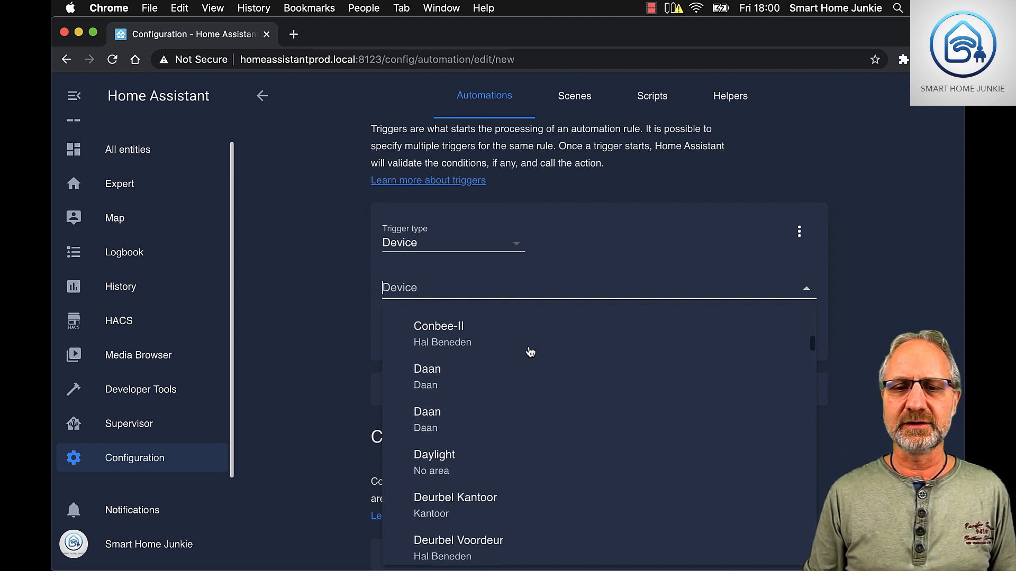
scroll(531, 353, down, 20)
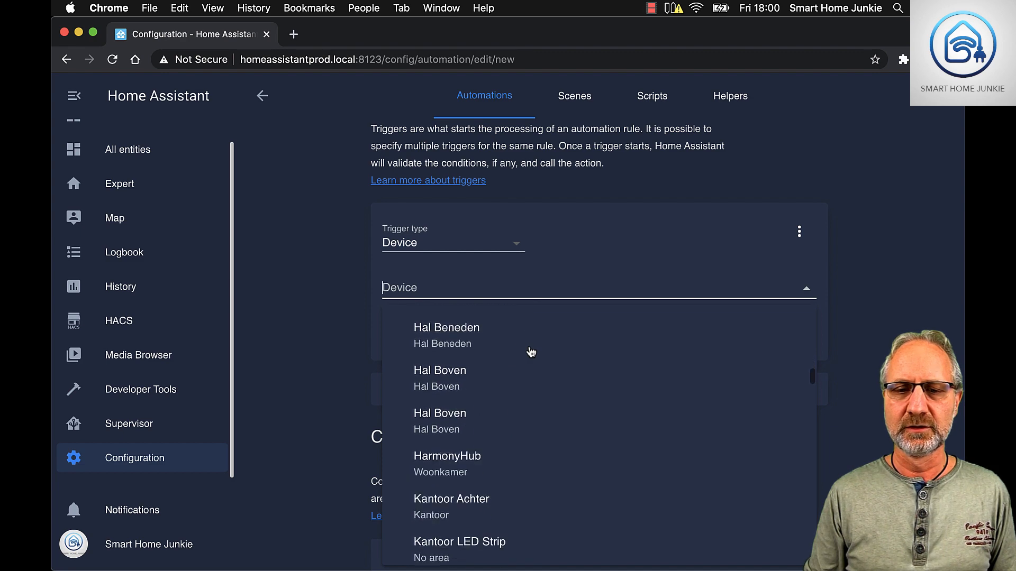
scroll(531, 352, down, 20)
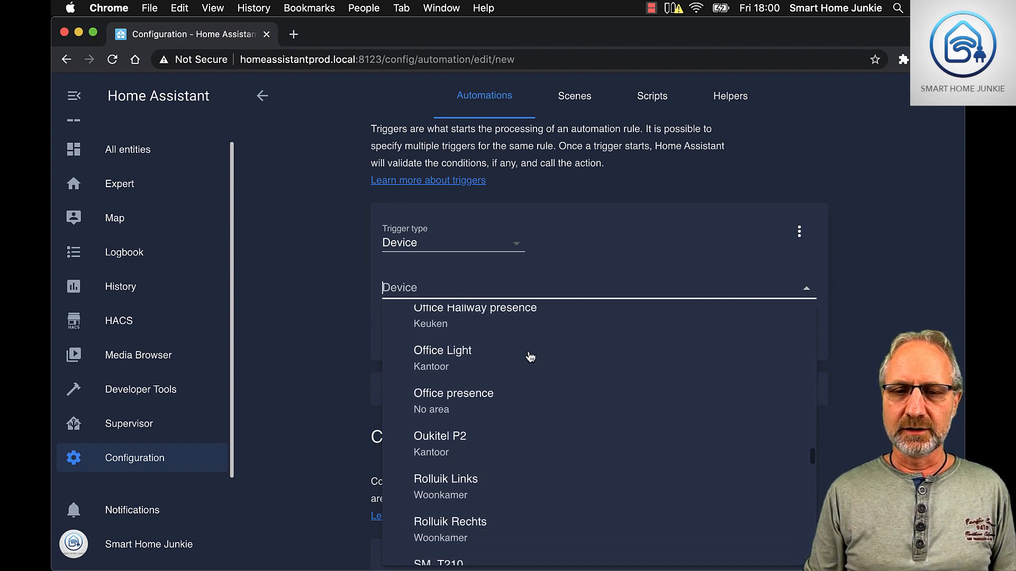
scroll(531, 357, down, 12)
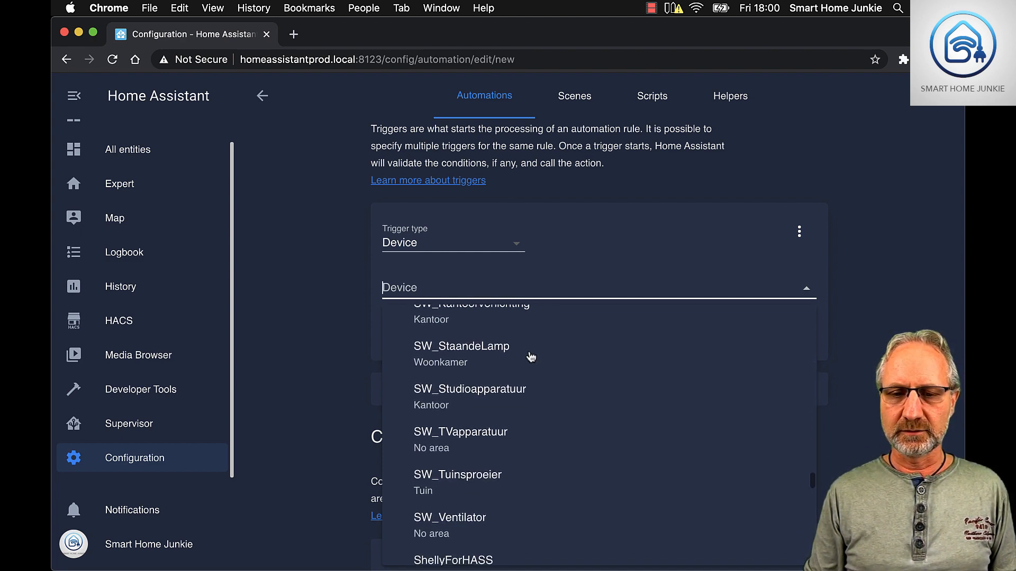
scroll(533, 357, up, 7)
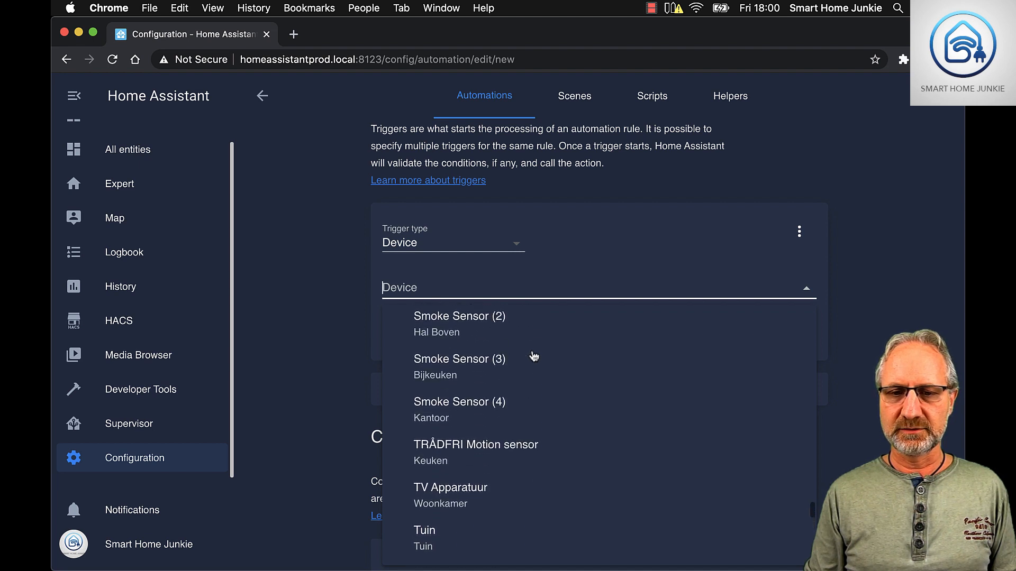
scroll(535, 357, down, 2)
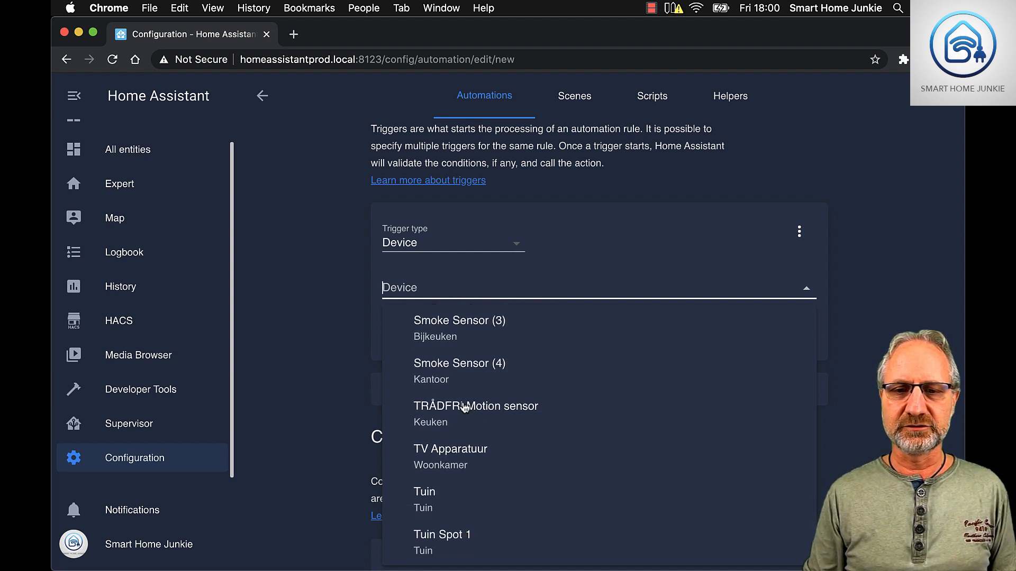
click(486, 411)
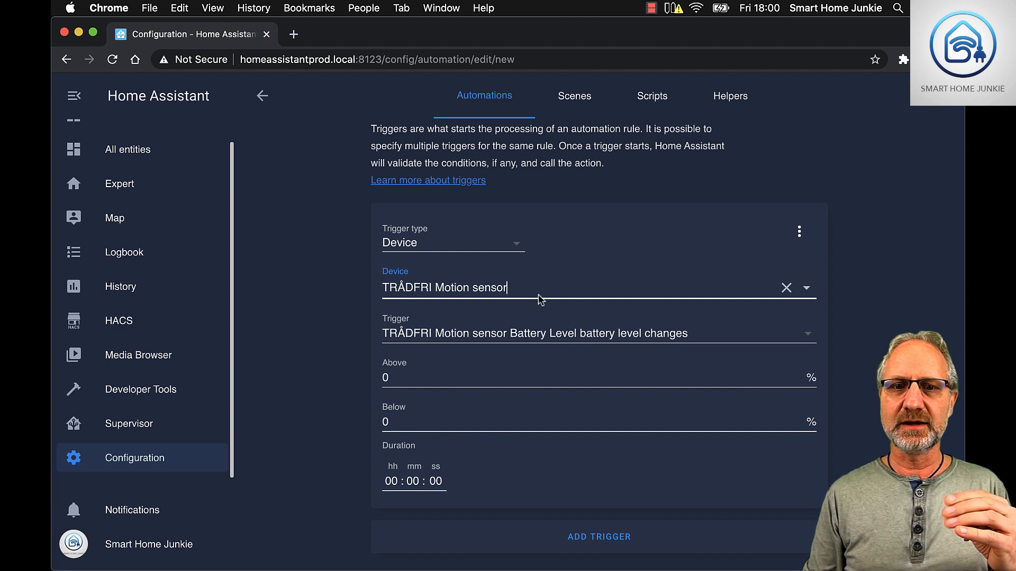
Step: Set the trigger to TRÅDFRI Motion sensor started detecting motion, with a duration of 10 seconds
click(716, 339)
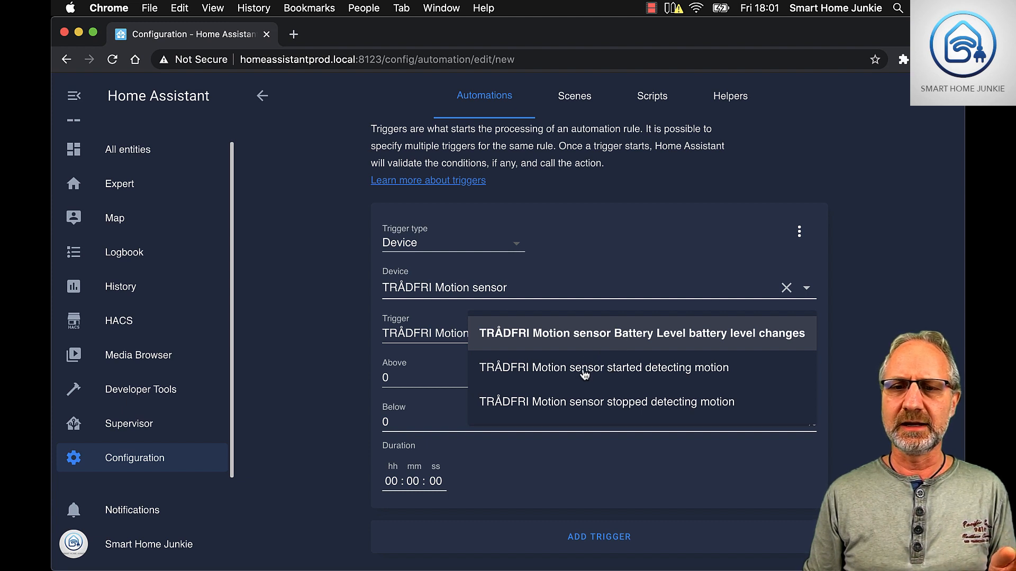
click(611, 373)
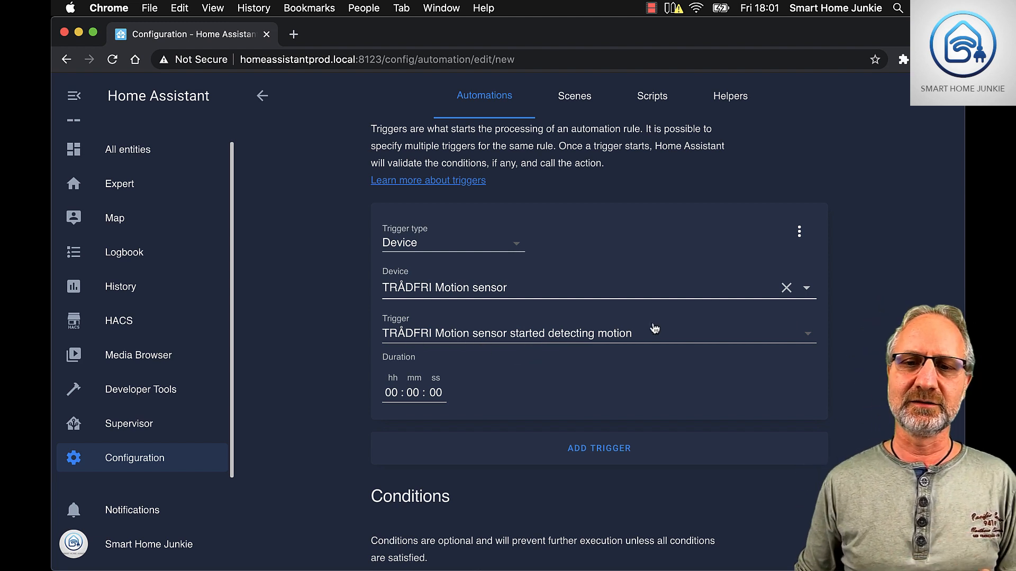
click(430, 394)
text(10)
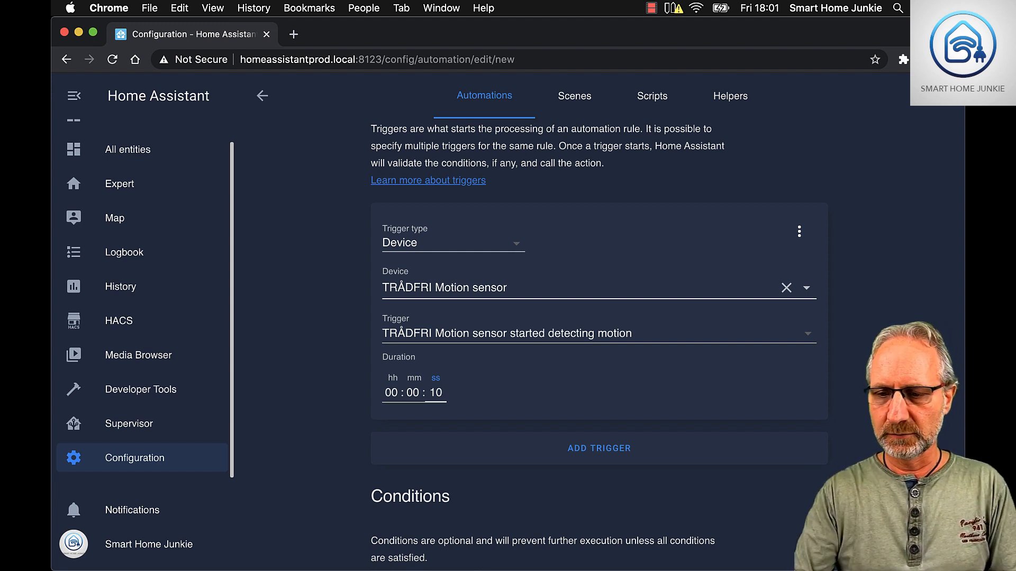
Step: Reset the seconds of the motion trigger's duration to 00
key(BackSpace)
key(BackSpace)
text(00)
key(BackSpace)
key(BackSpace)
key(BackSpace)
key(BackSpace)
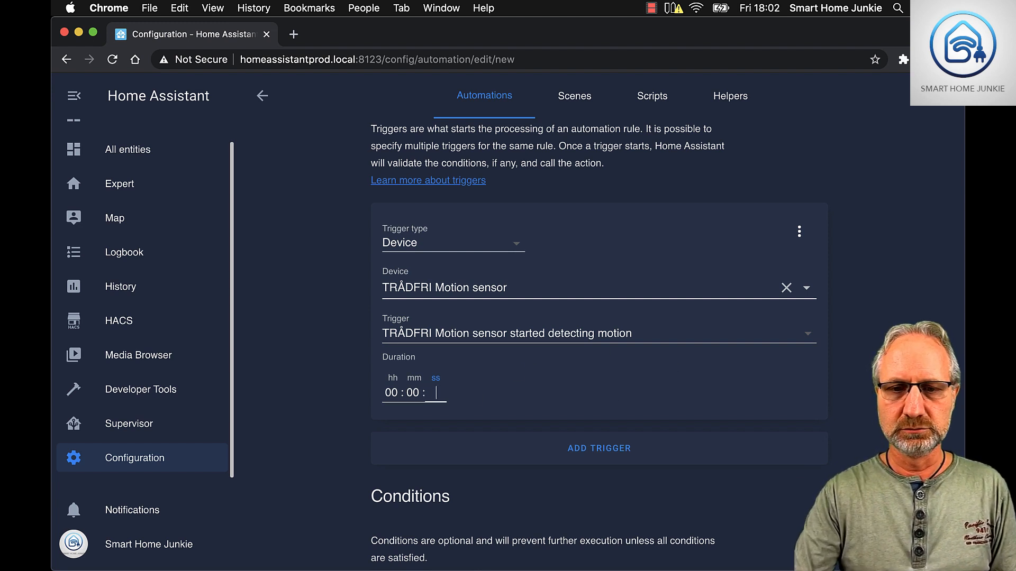
text(00)
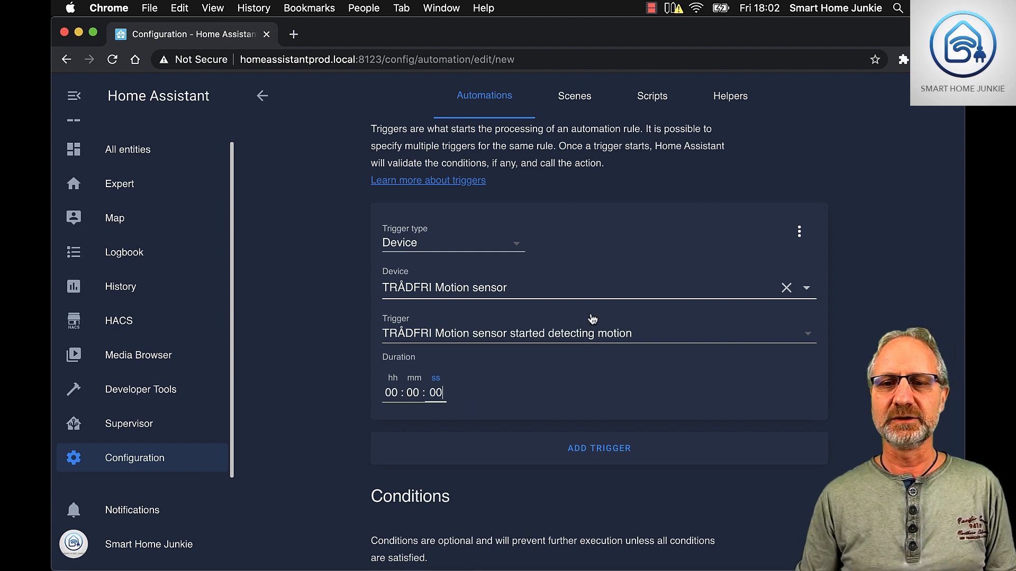
Step: Switch the trigger to the motion sensor's battery level changes and set its Below threshold to 10%
click(667, 342)
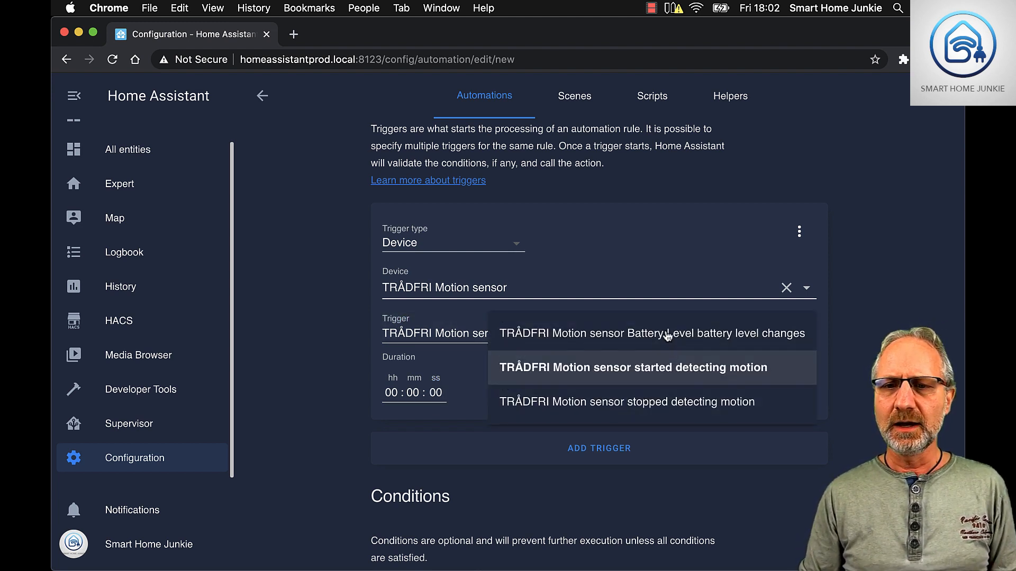
click(668, 338)
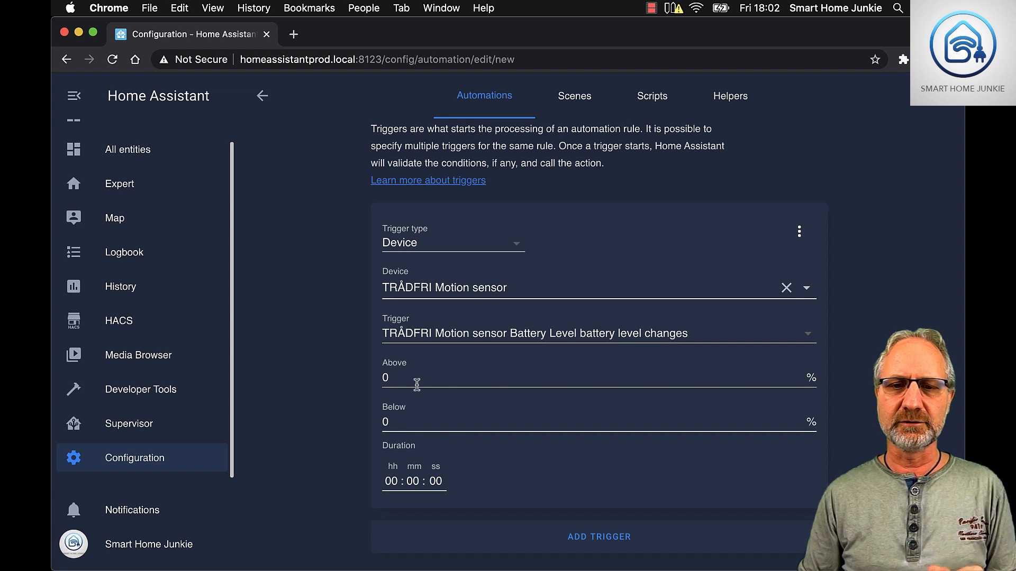
double_click(399, 422)
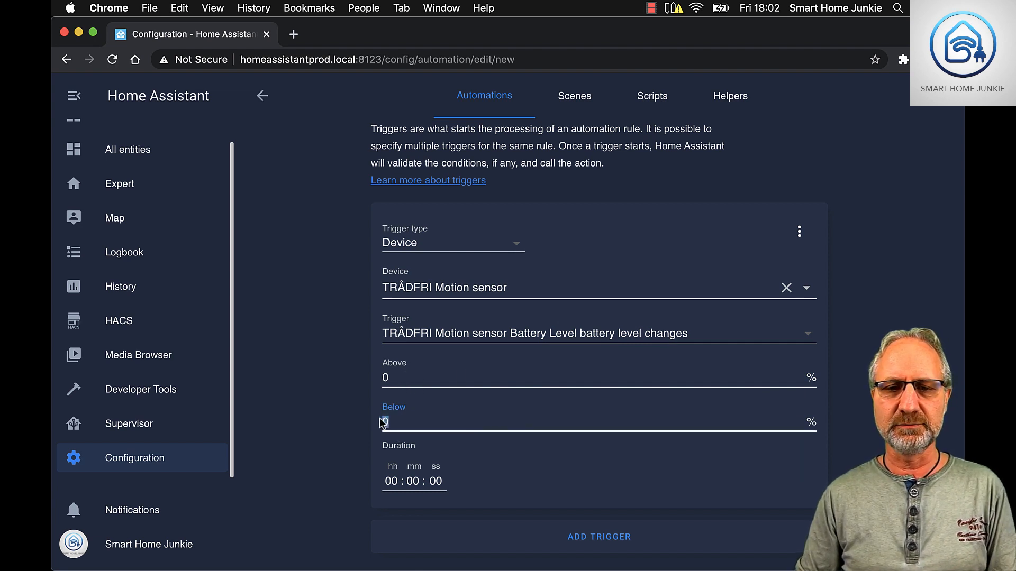
text(10)
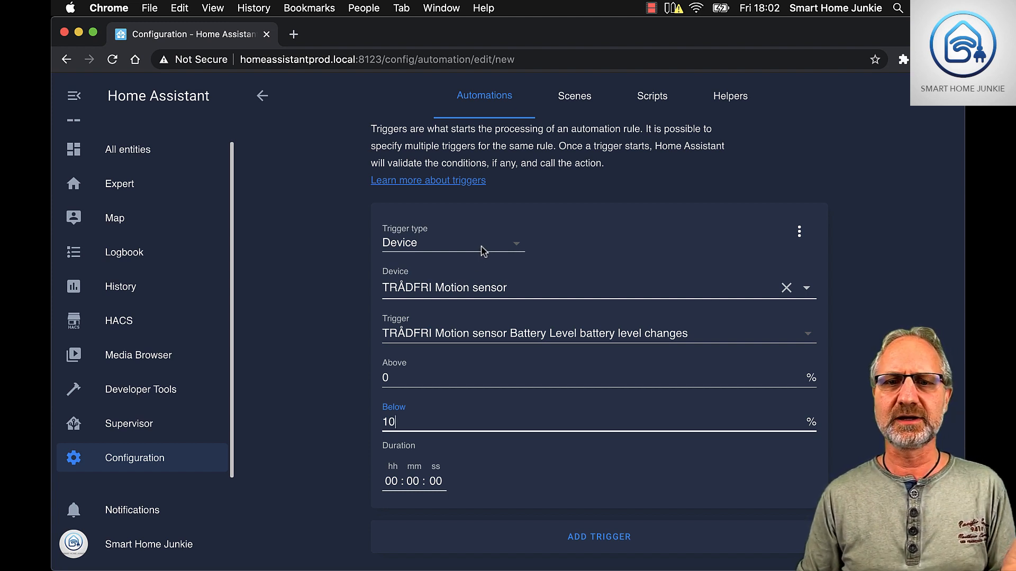
Step: Change the trigger's device to the Smoke Sensor in Hal Beneden and view the triggers it offers
click(518, 288)
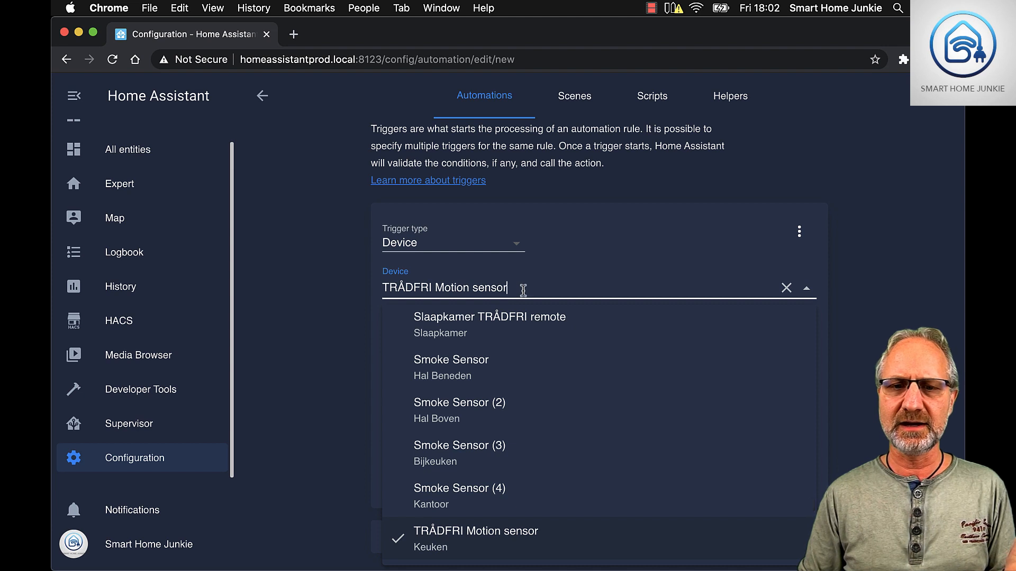
click(452, 375)
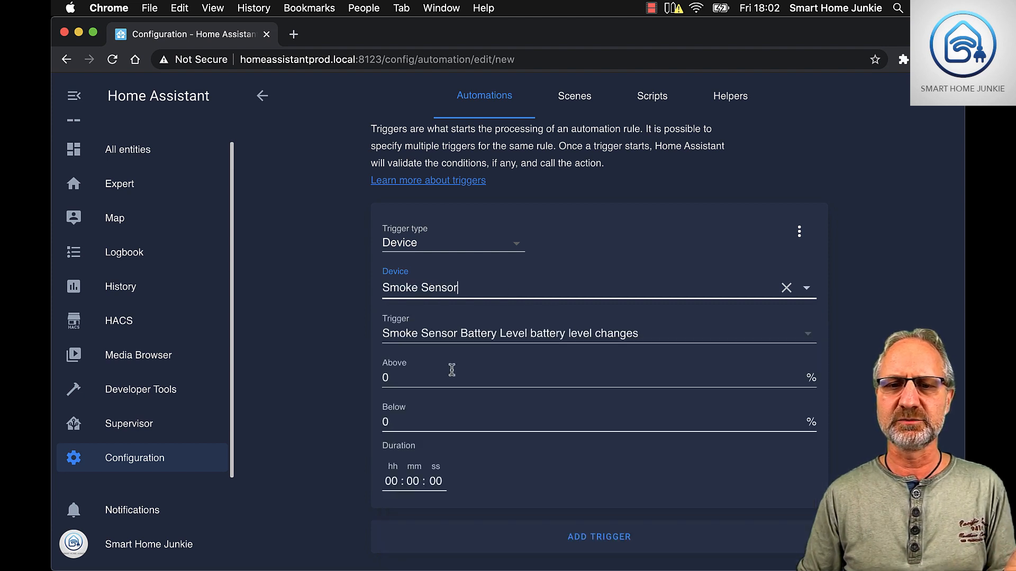
click(540, 336)
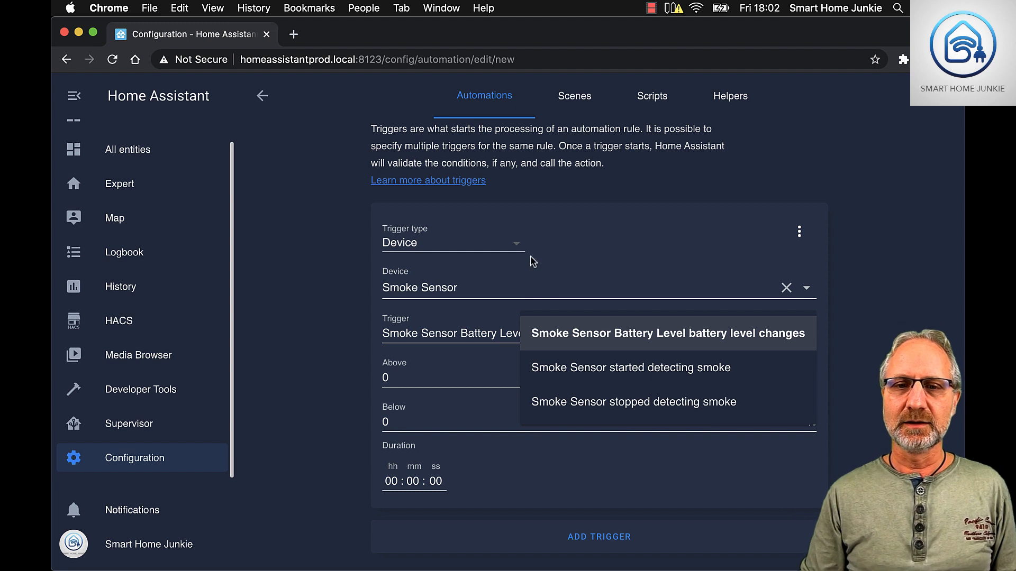
Step: Change the trigger type to State and choose the entity Tuindeur Links (binary_sensor.tuindeur_links)
click(516, 243)
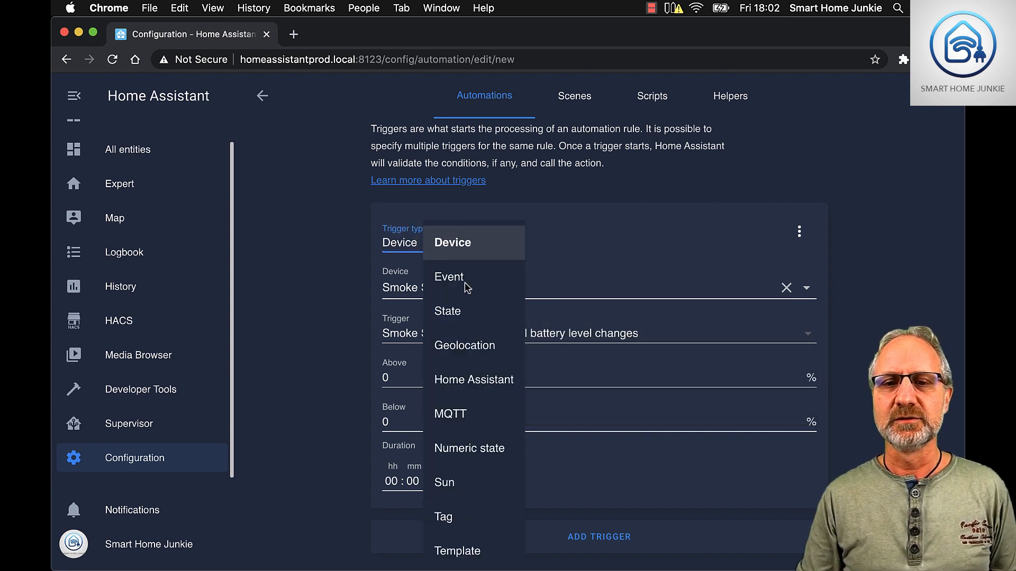
click(447, 312)
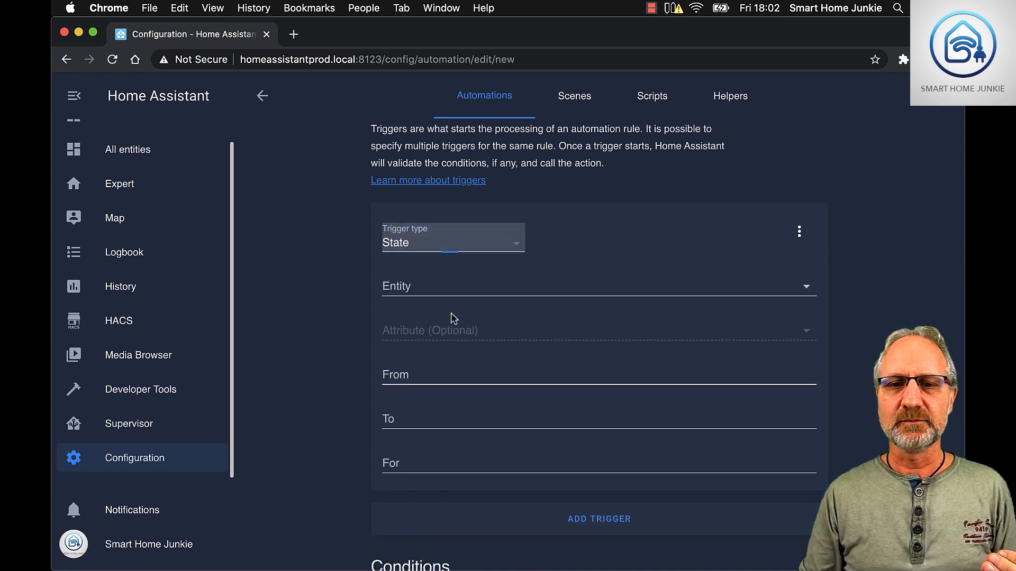
click(463, 286)
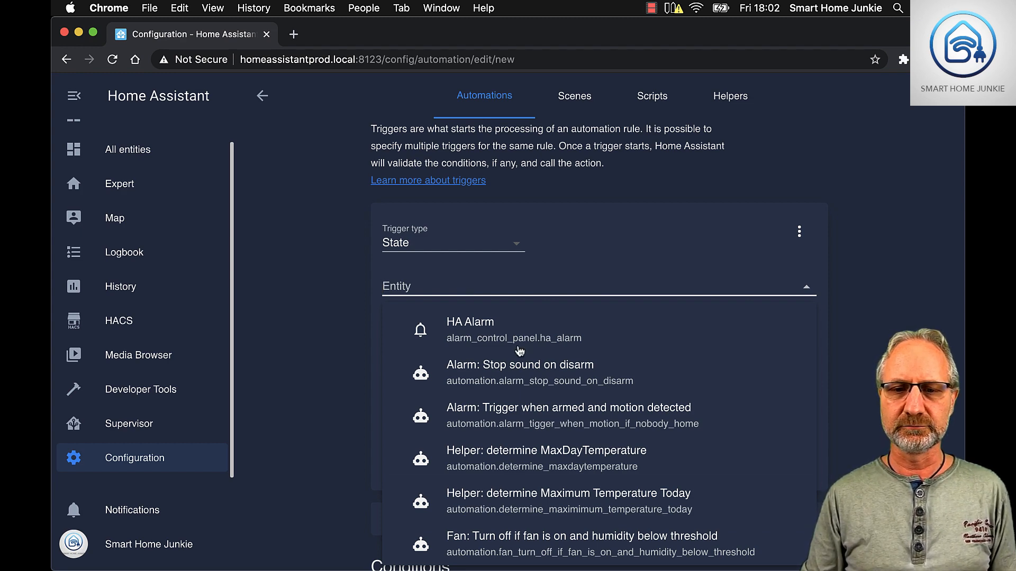
scroll(520, 355, down, 6)
scroll(522, 362, down, 10)
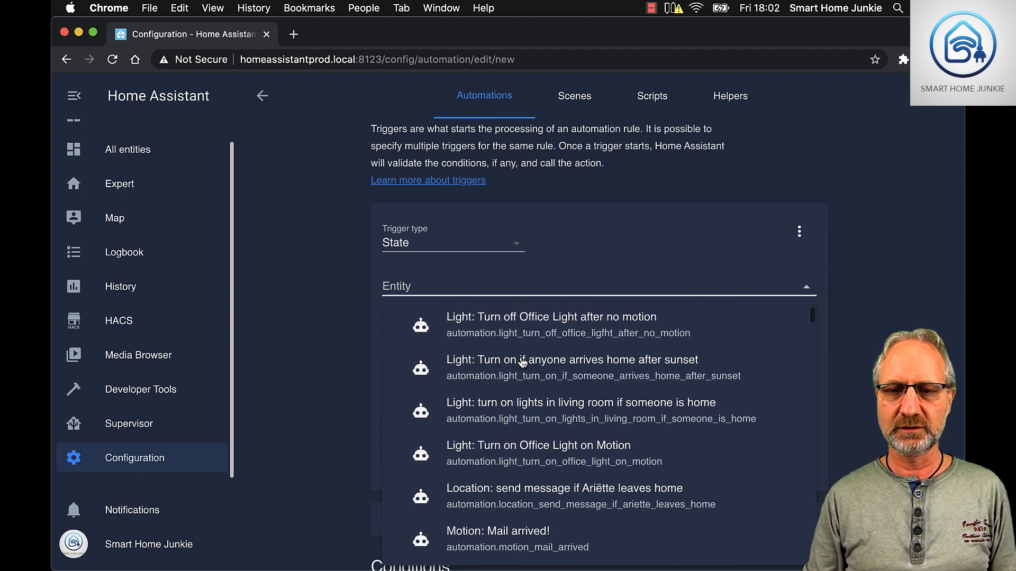
scroll(539, 375, up, 2)
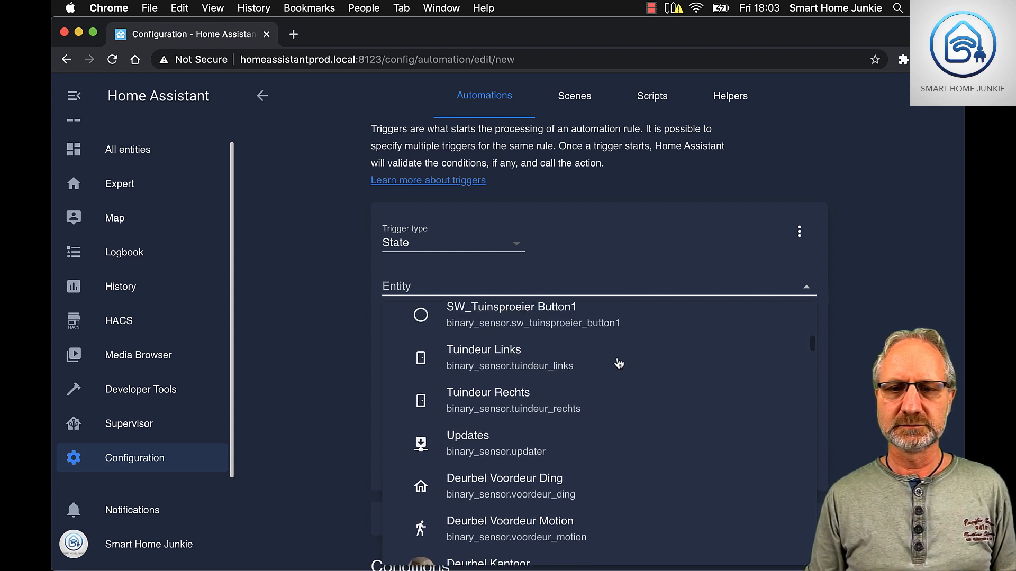
click(492, 360)
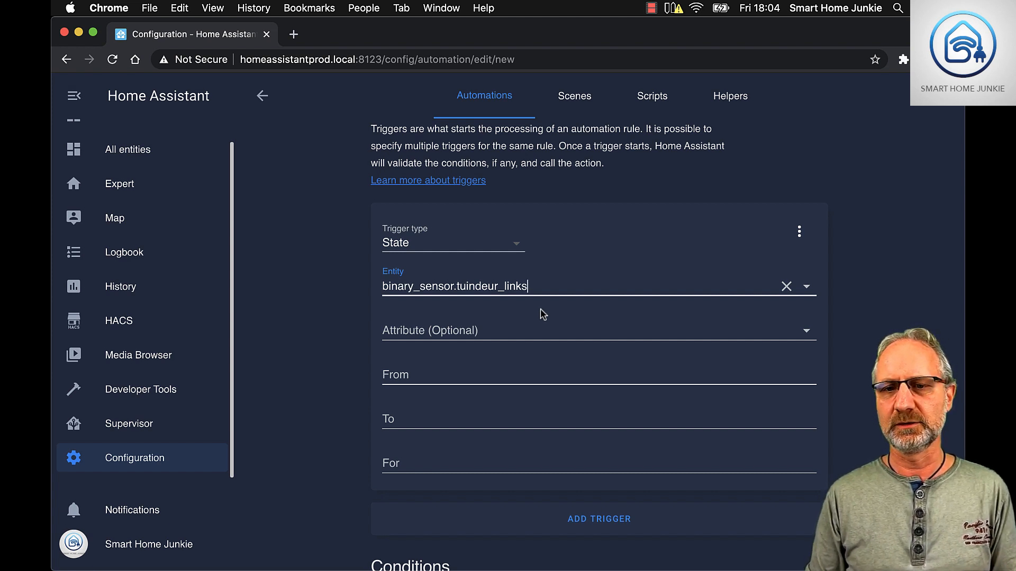
Step: Make the state trigger react to a change from closed to open
click(428, 375)
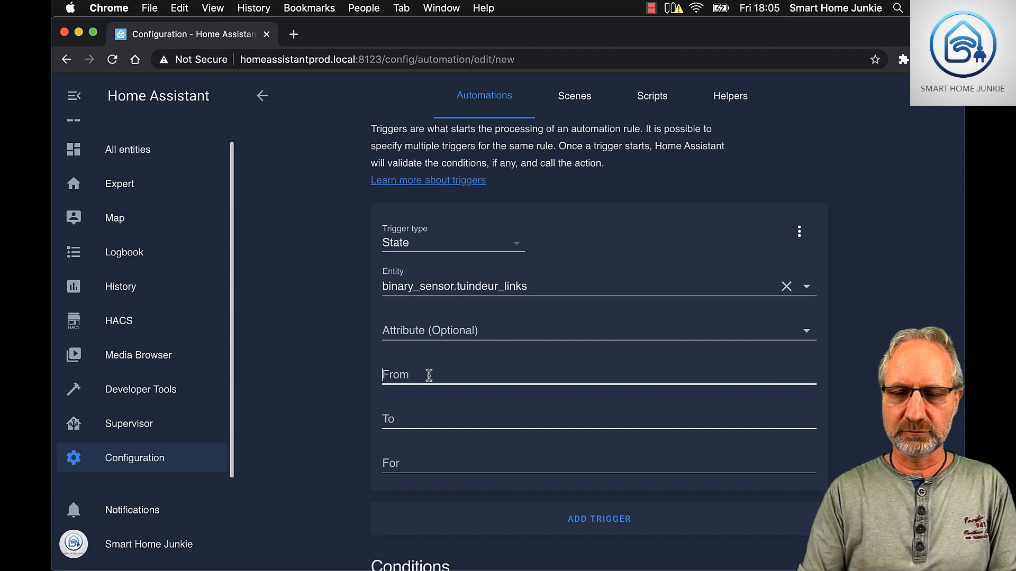
text(closed)
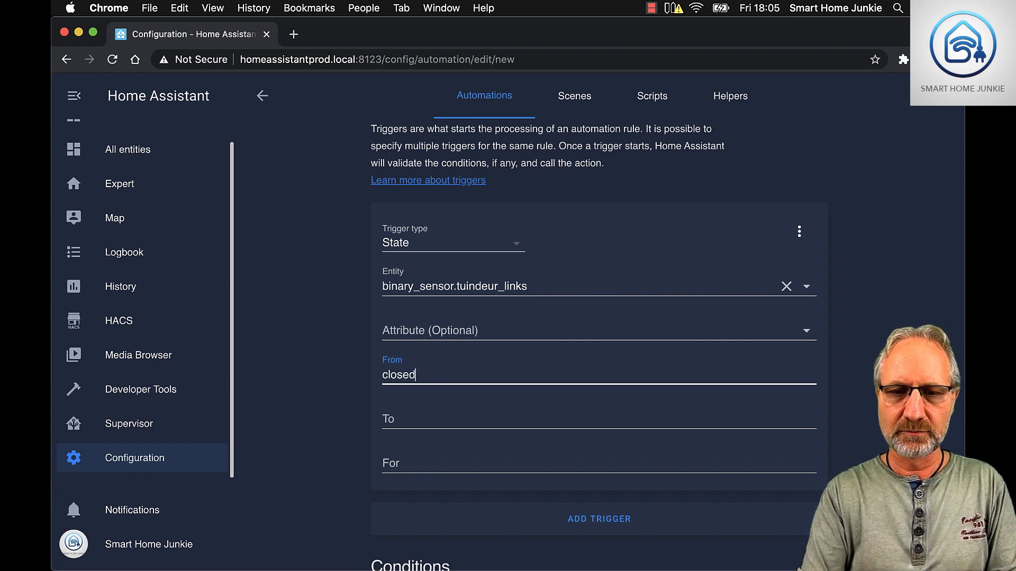
key(Tab)
text(opne)
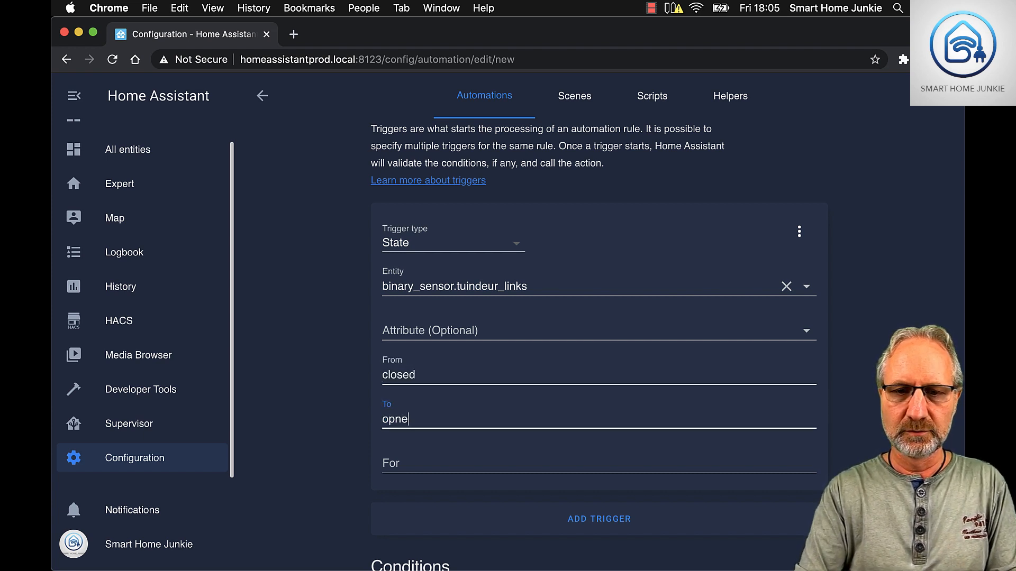
key(BackSpace)
key(BackSpace)
text(en)
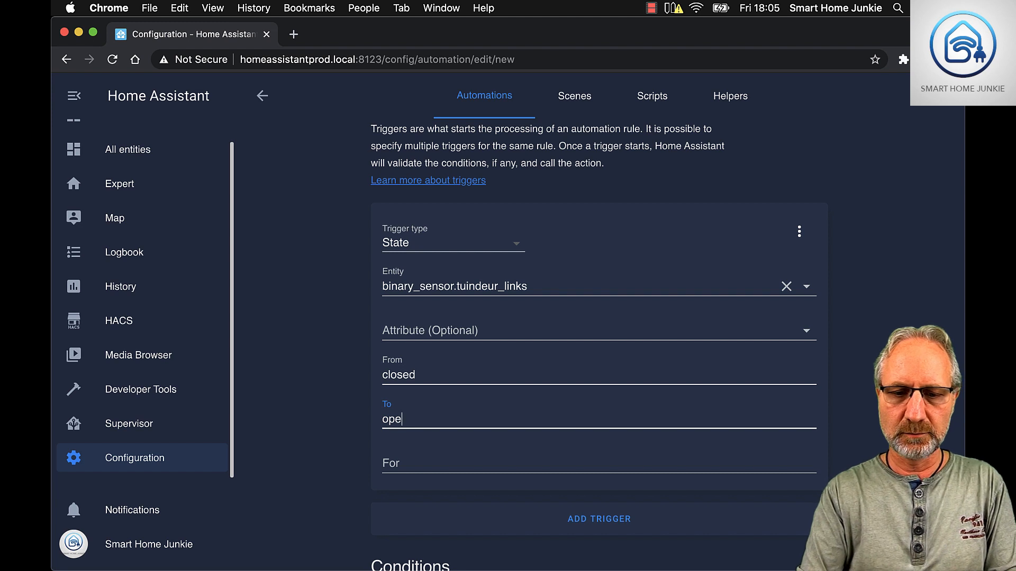
key(Tab)
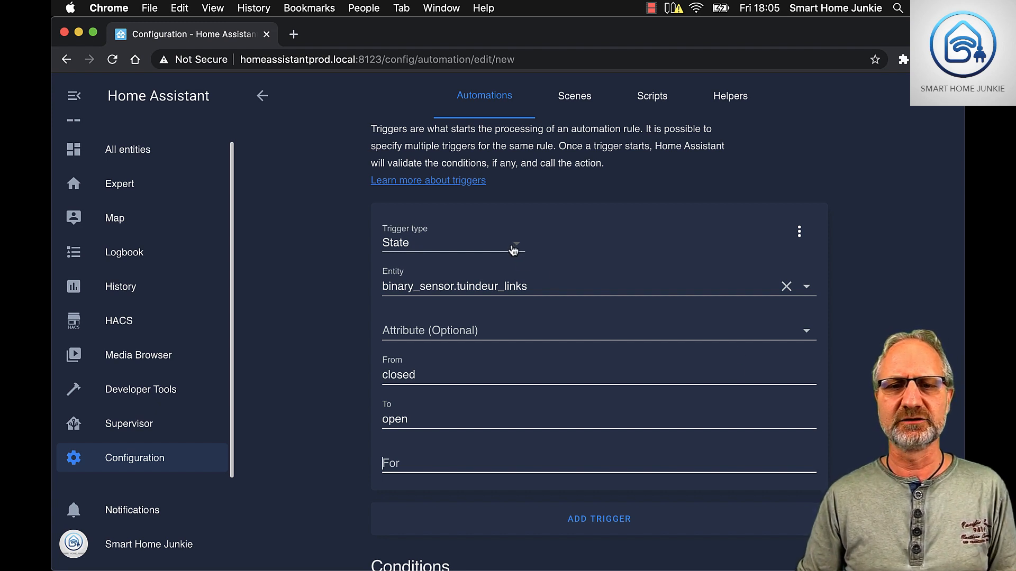
Step: Browse the entities available for the state trigger, from the binary sensors to the cameras and climate devices
click(540, 289)
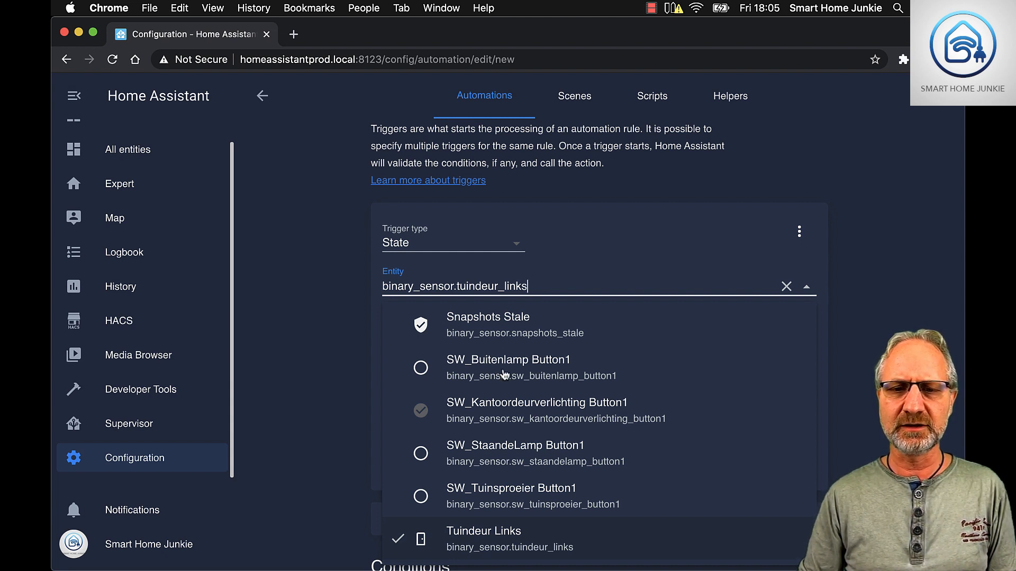
scroll(529, 376, down, 5)
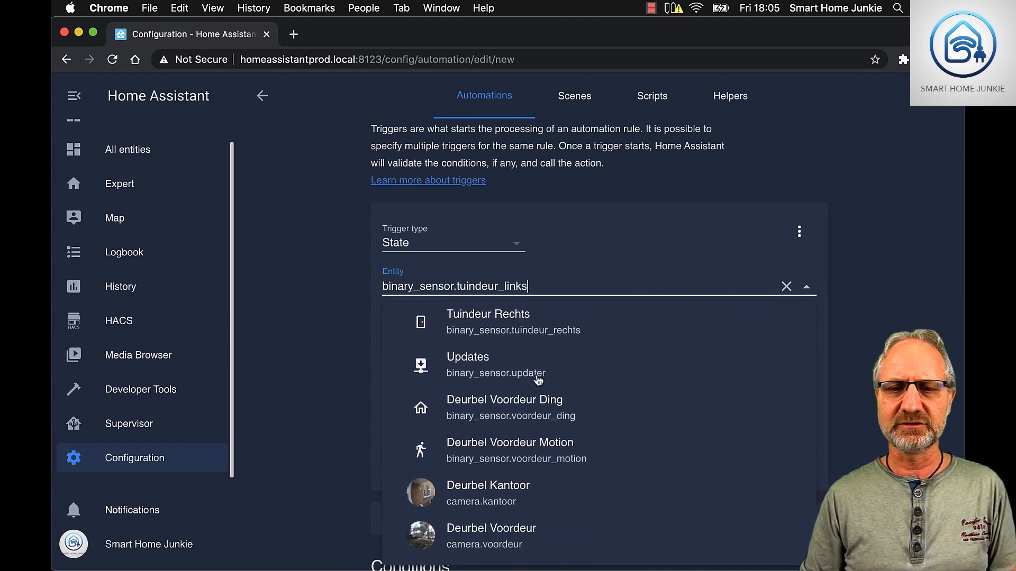
scroll(538, 380, down, 5)
scroll(538, 381, down, 2)
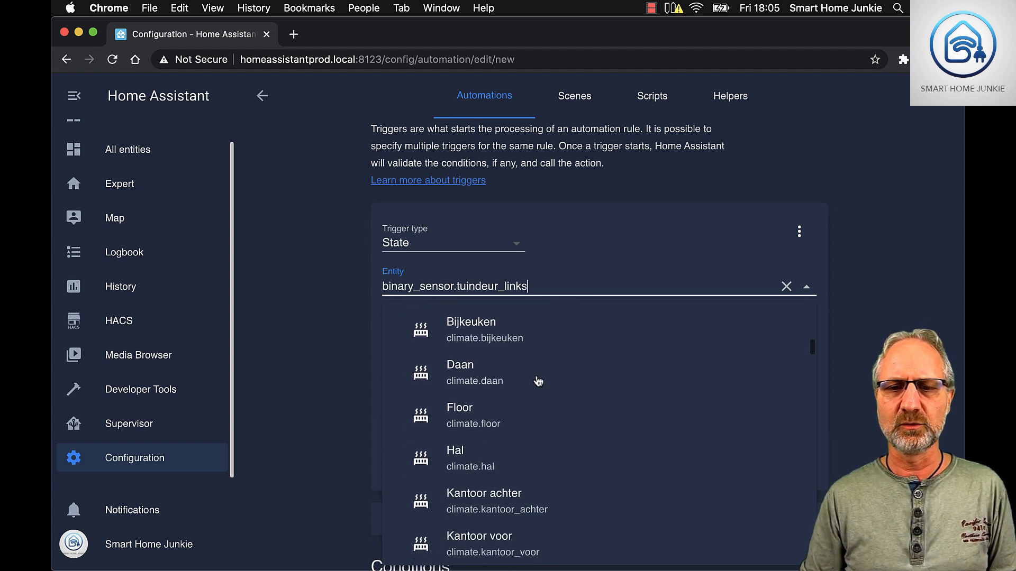
scroll(539, 381, up, 2)
scroll(538, 381, up, 3)
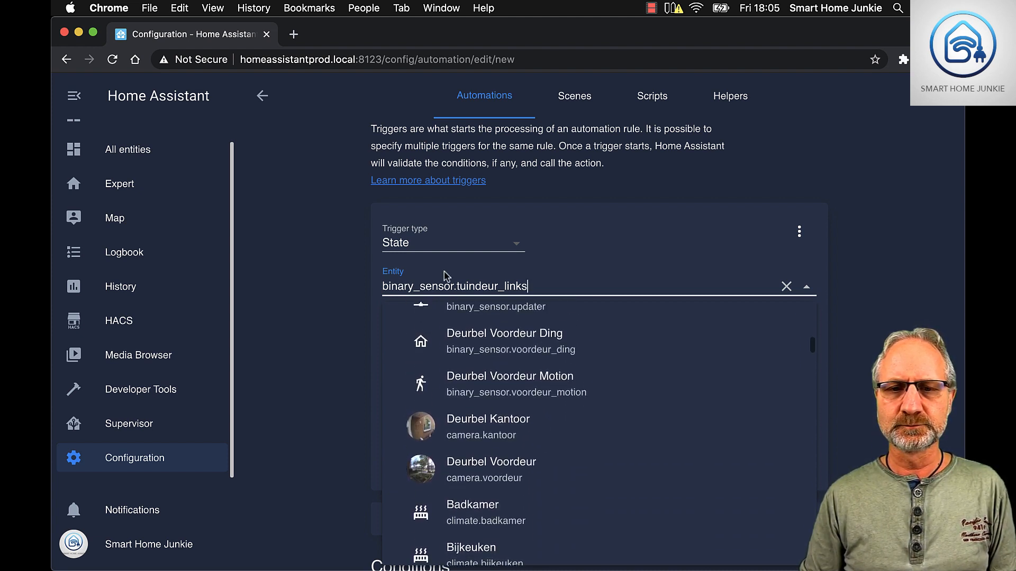
Step: Change the trigger type to Home Assistant and set its event to Shutdown
click(438, 241)
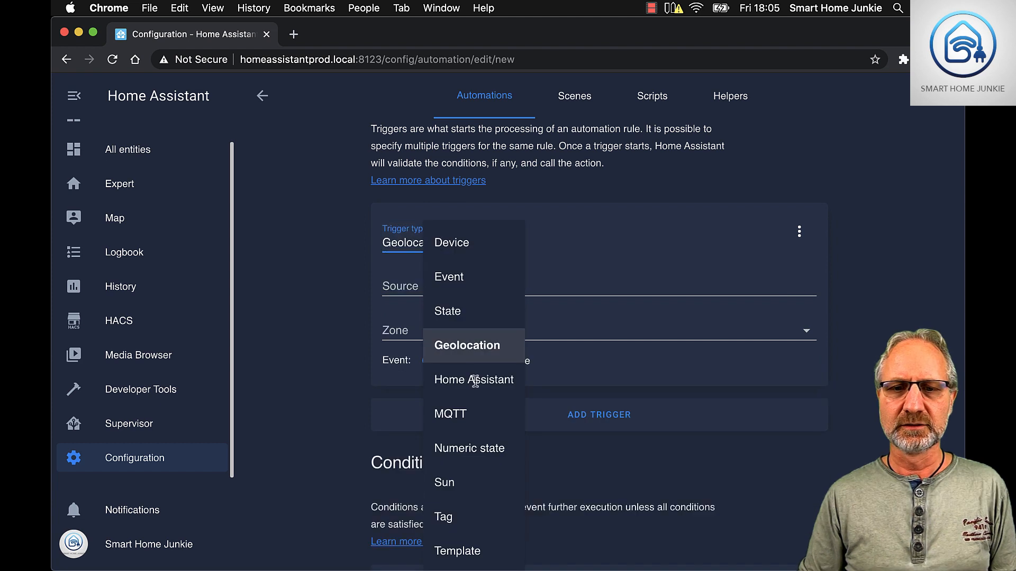
click(475, 379)
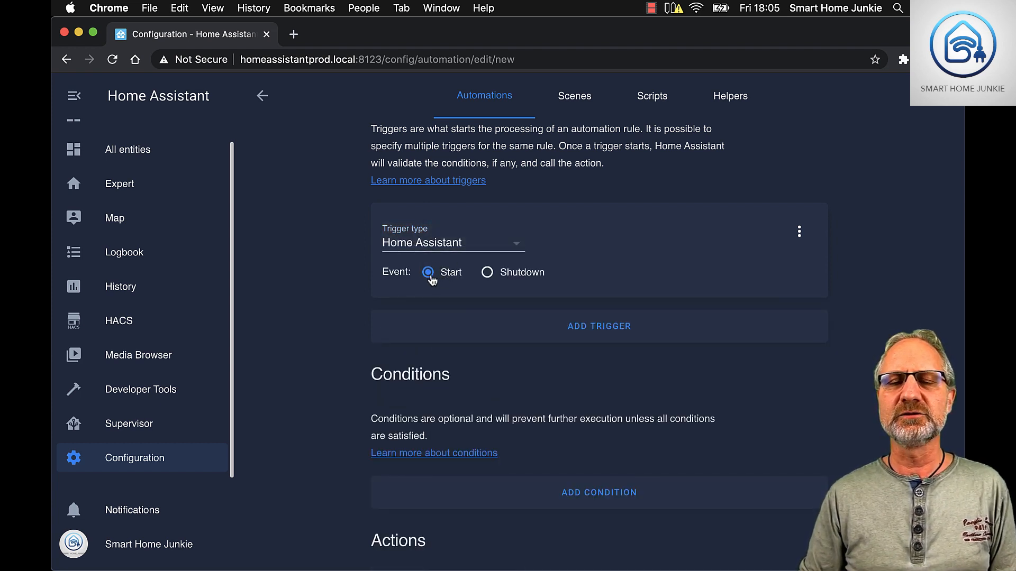
click(502, 279)
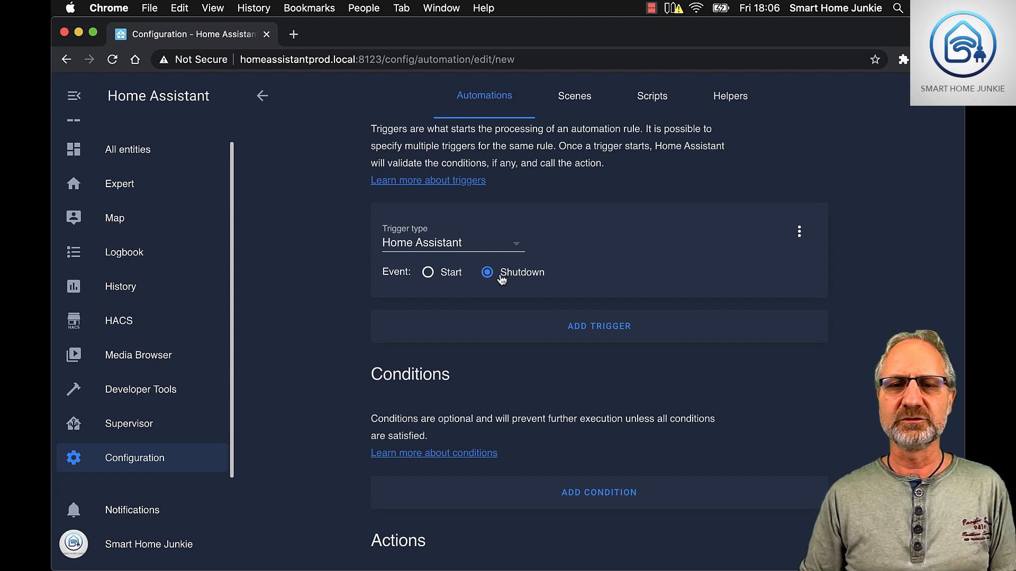
Step: Change the trigger type to Numeric state and choose the living room climate entity climate.woonkamer
click(479, 247)
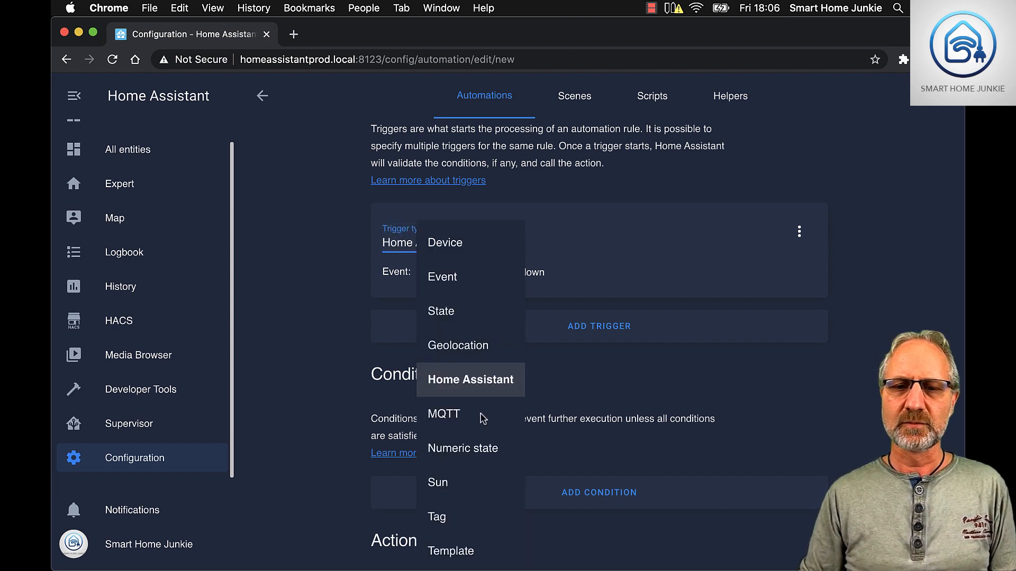
scroll(482, 417, down, 3)
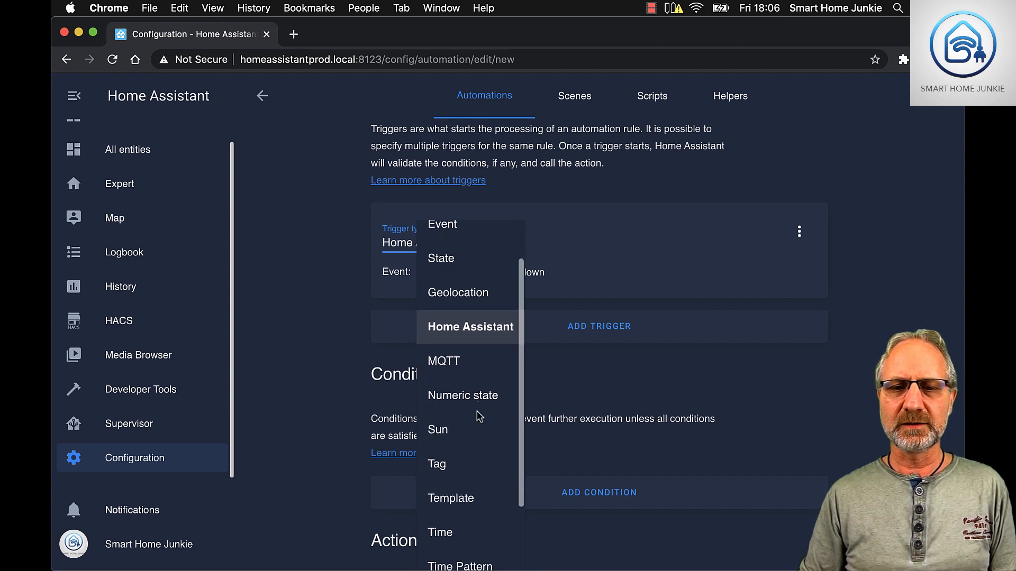
click(479, 350)
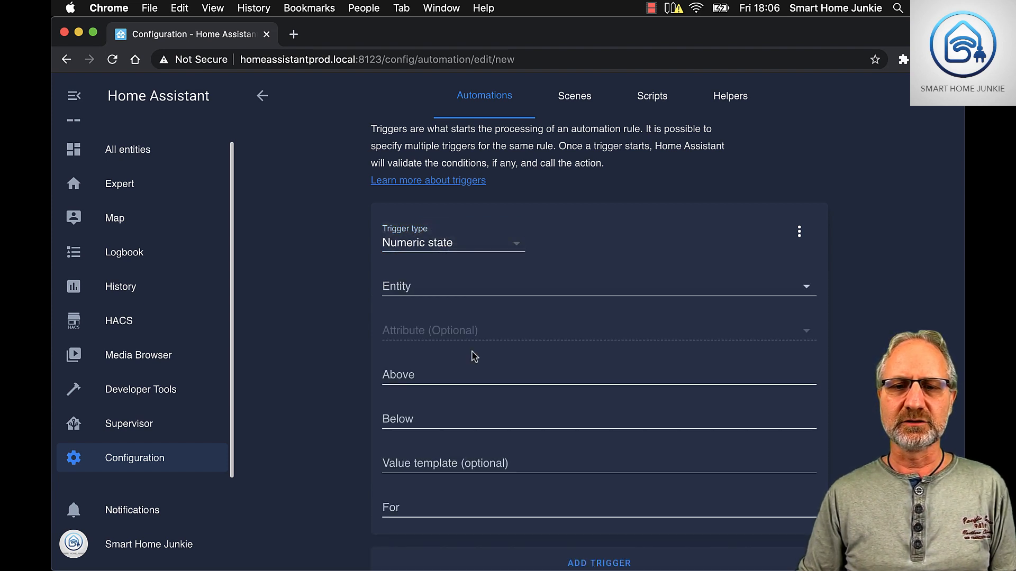
click(458, 286)
scroll(570, 389, down, 10)
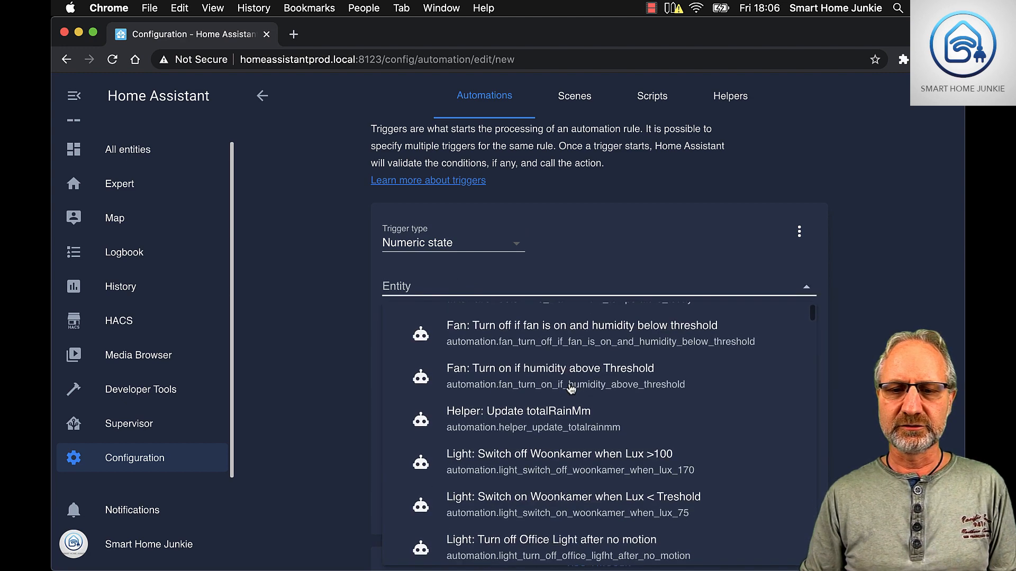
scroll(570, 389, down, 10)
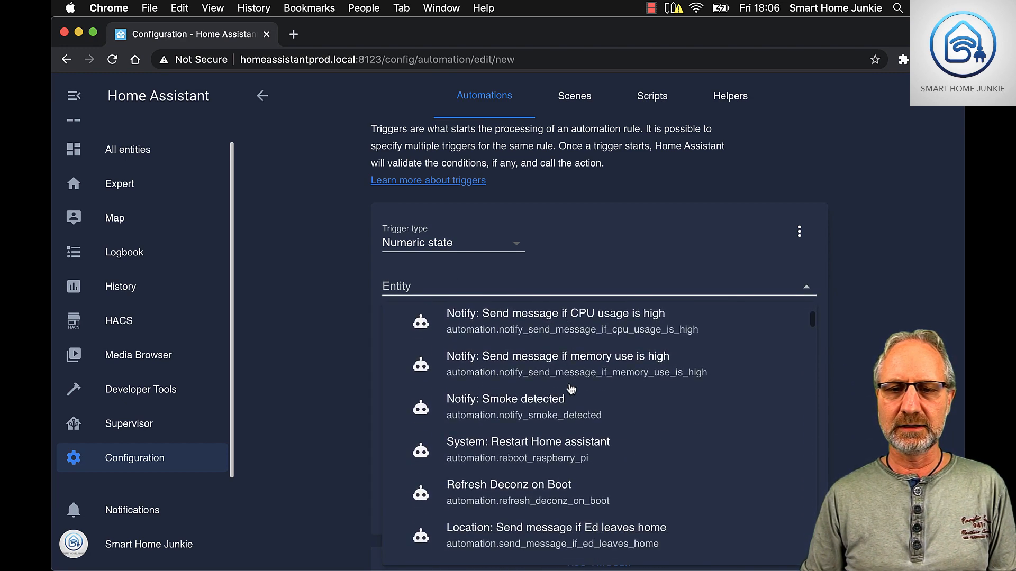
scroll(570, 388, down, 10)
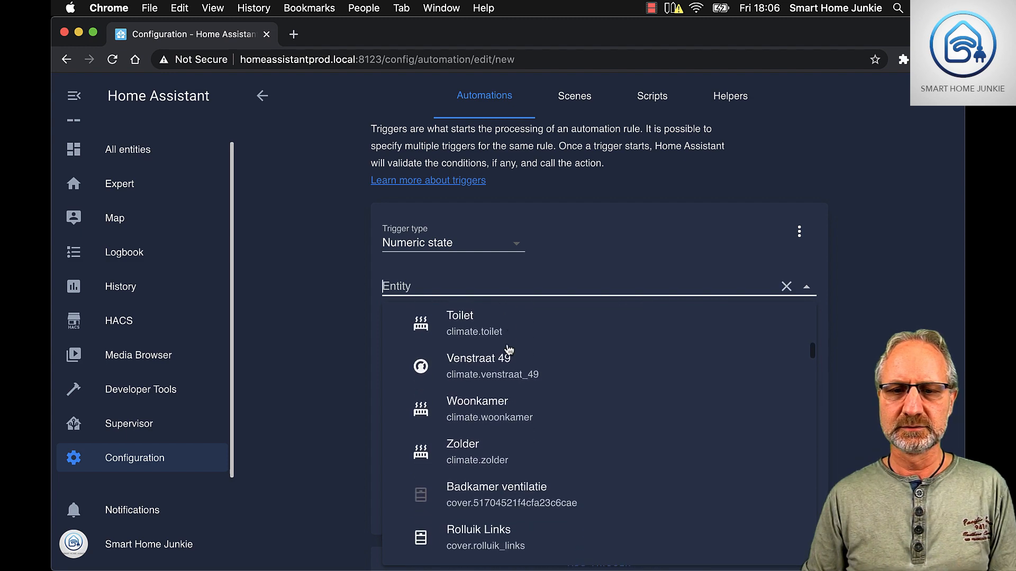
click(487, 393)
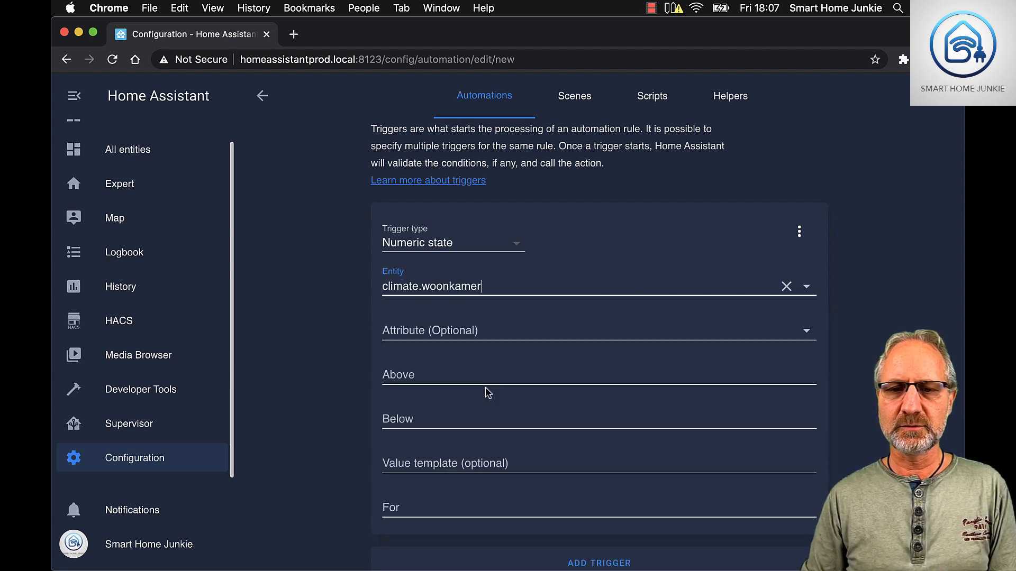
Step: Set the numeric state trigger to fire when the value is above 20
click(453, 377)
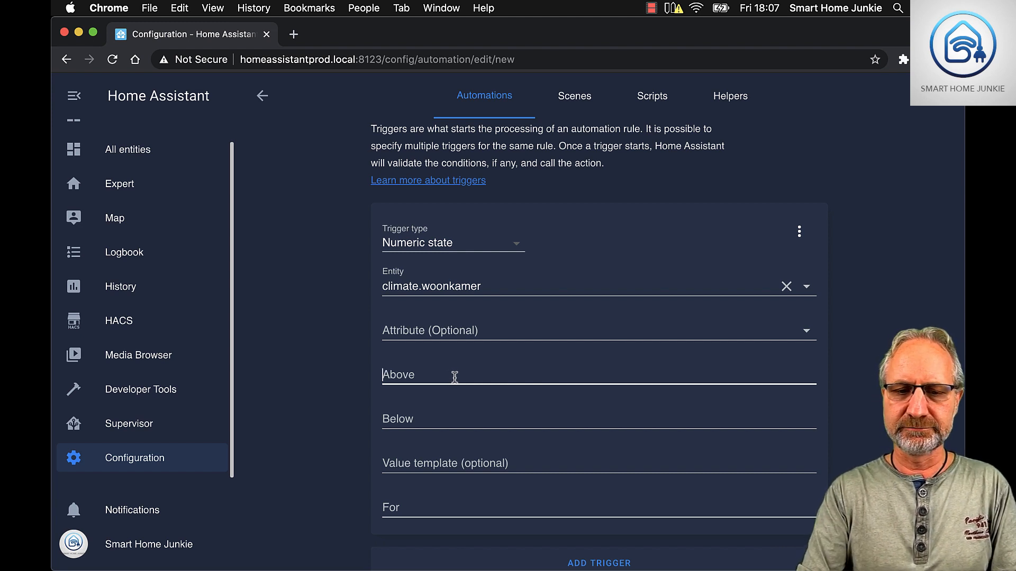
text(20)
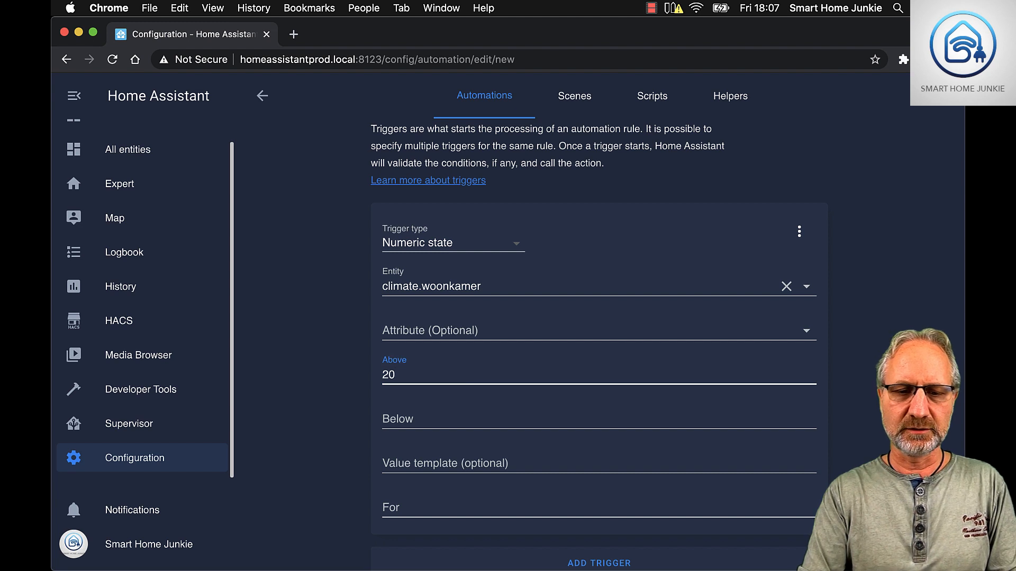
key(Tab)
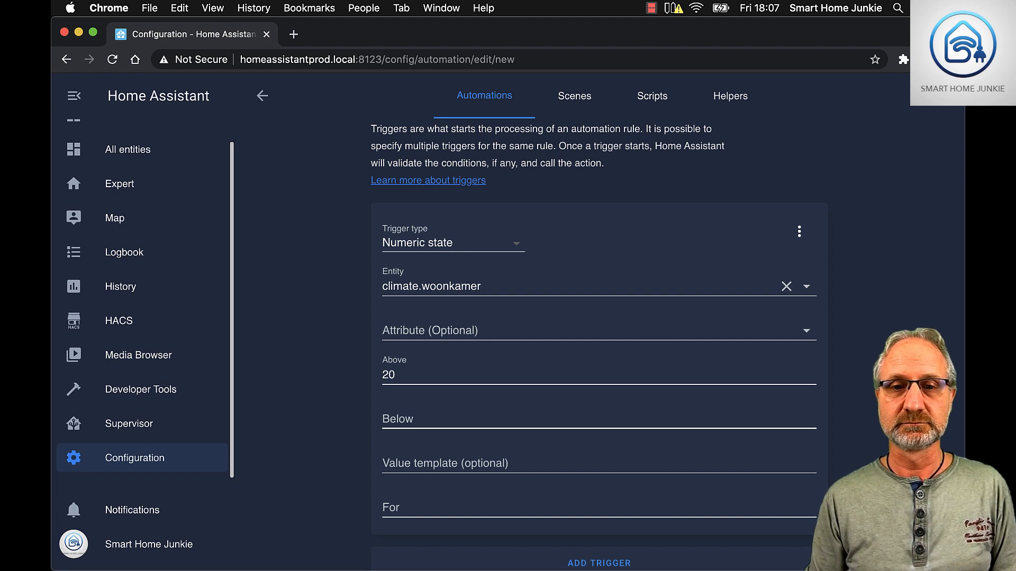
Step: Change the trigger type to Sun, try the Sunset event and settle on Sunrise
click(466, 241)
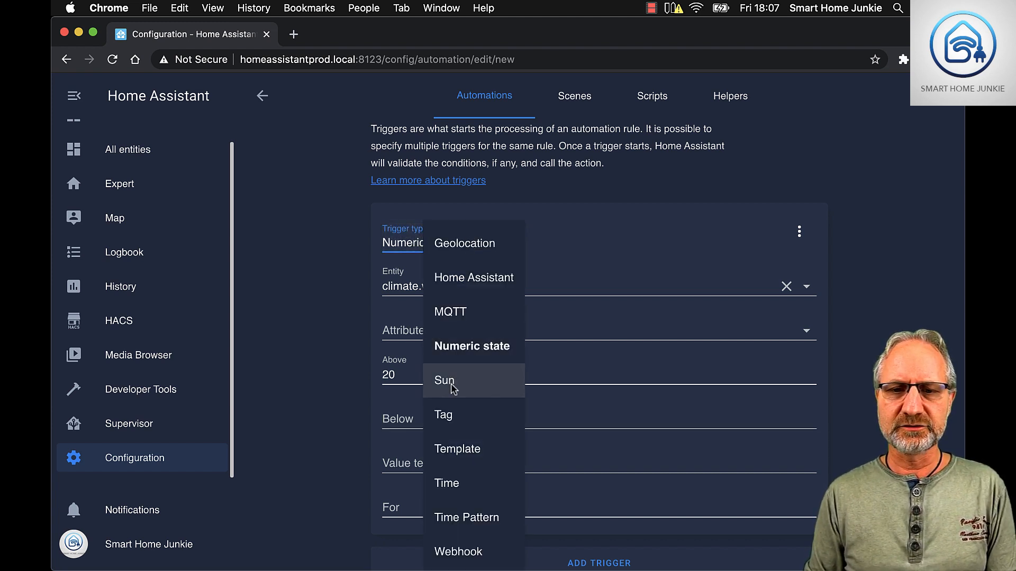
click(449, 382)
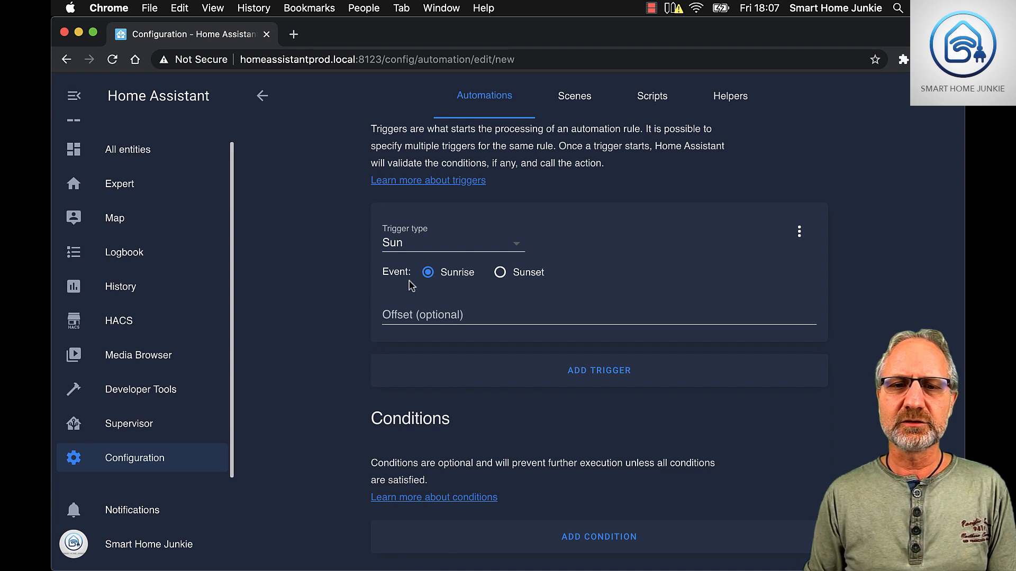
click(499, 273)
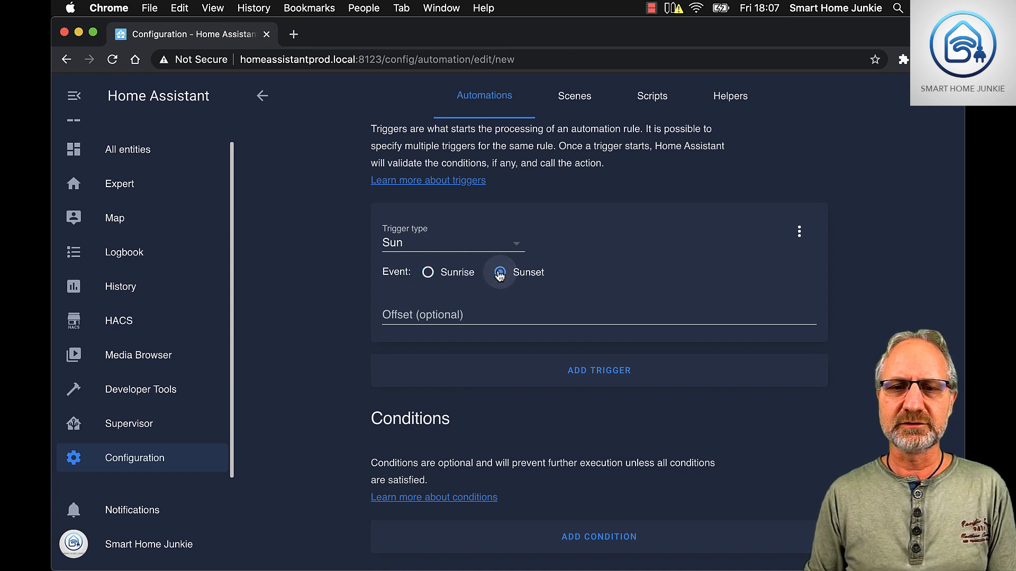
click(429, 274)
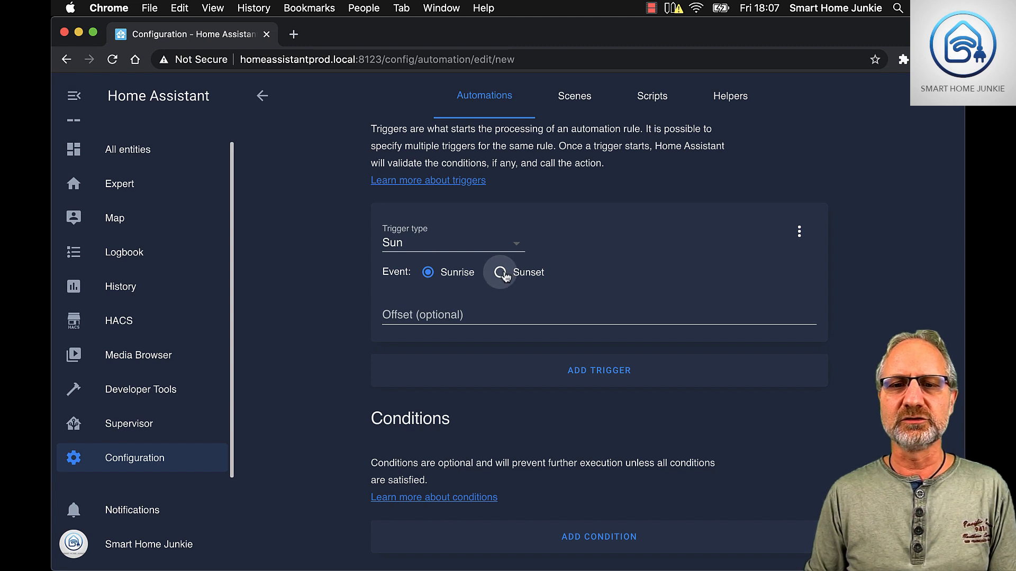
click(505, 275)
click(430, 277)
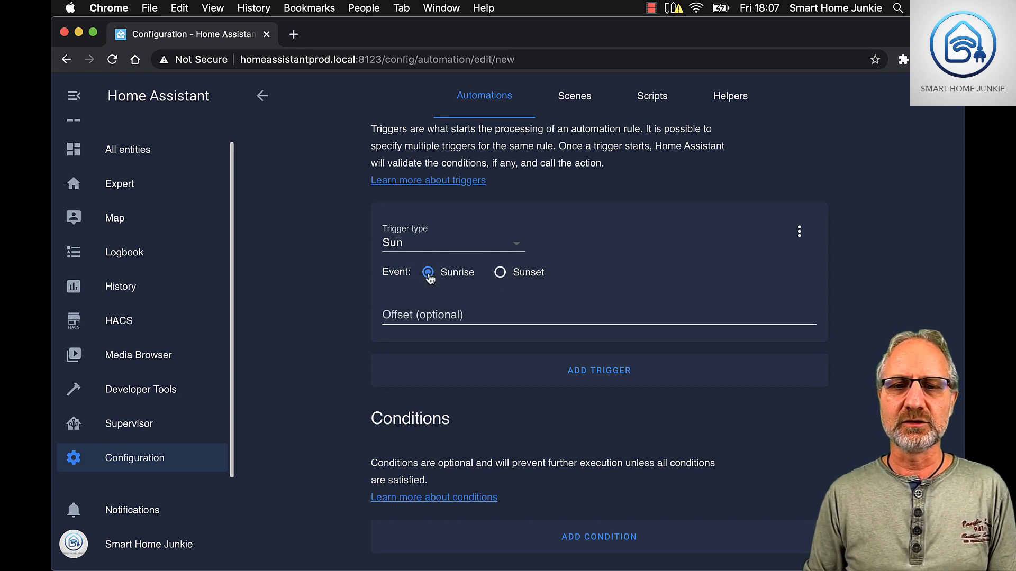
Step: Give the sunrise trigger an offset of -00:10:00
click(404, 316)
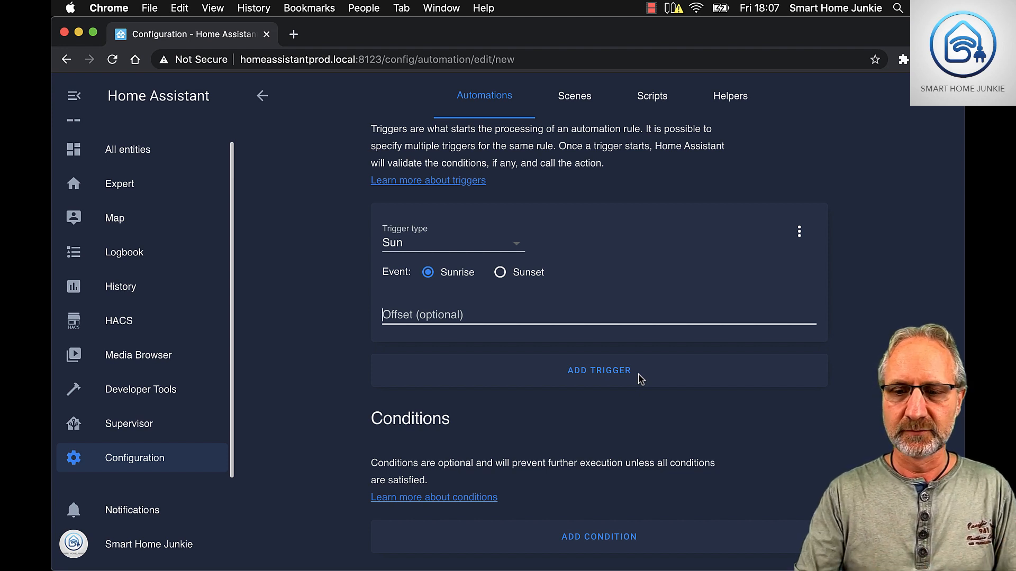
text(-)
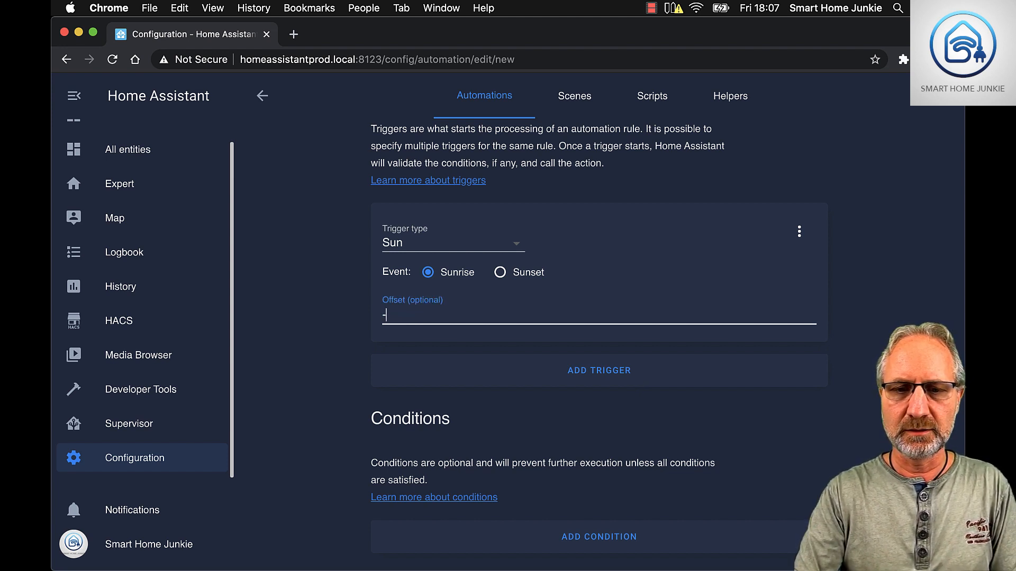
text(00)
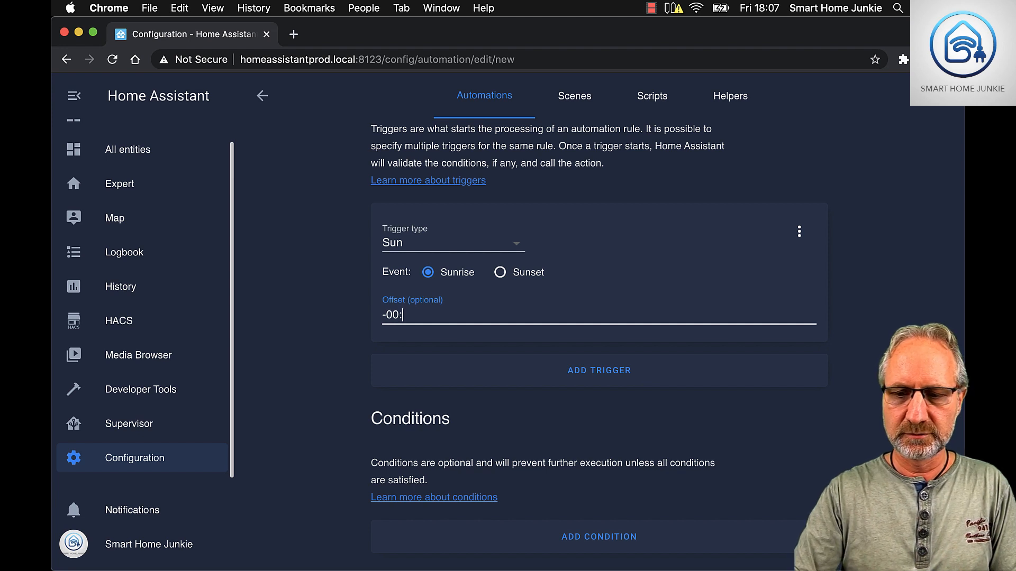
text(:1)
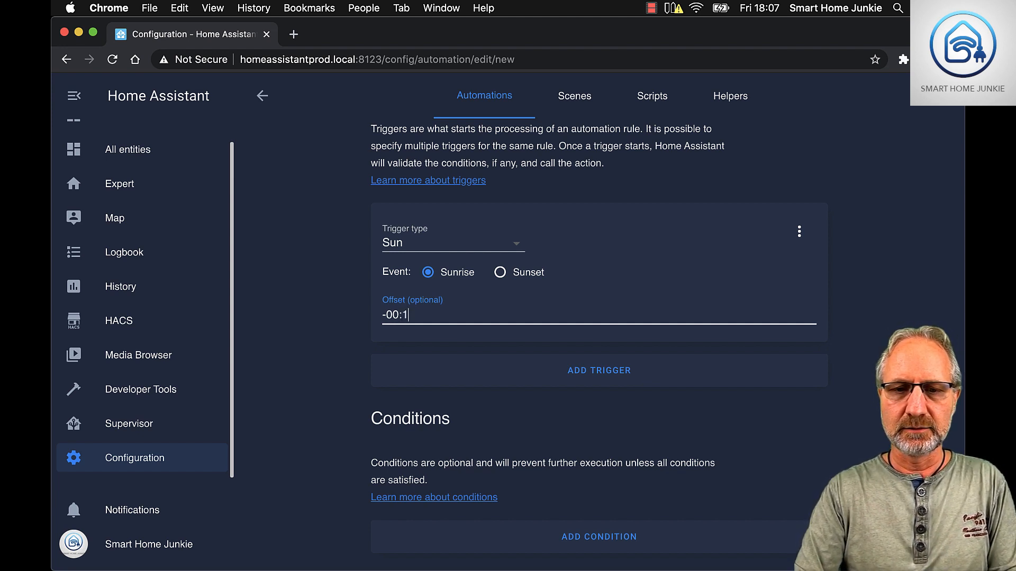
text(0:00)
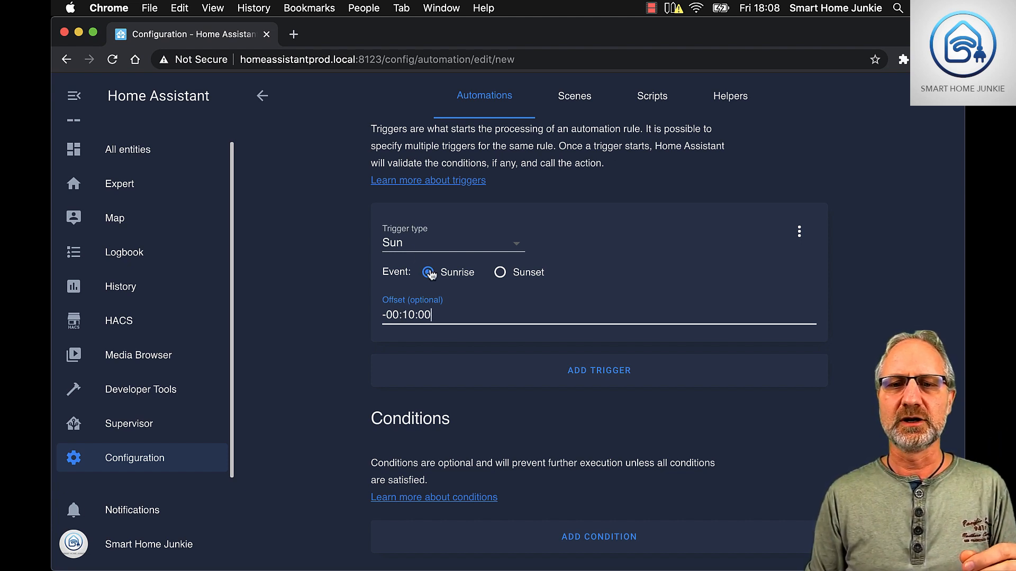
Step: Switch the sun trigger's event to Sunset and try an offset of 00:10:00 before clearing it
click(501, 274)
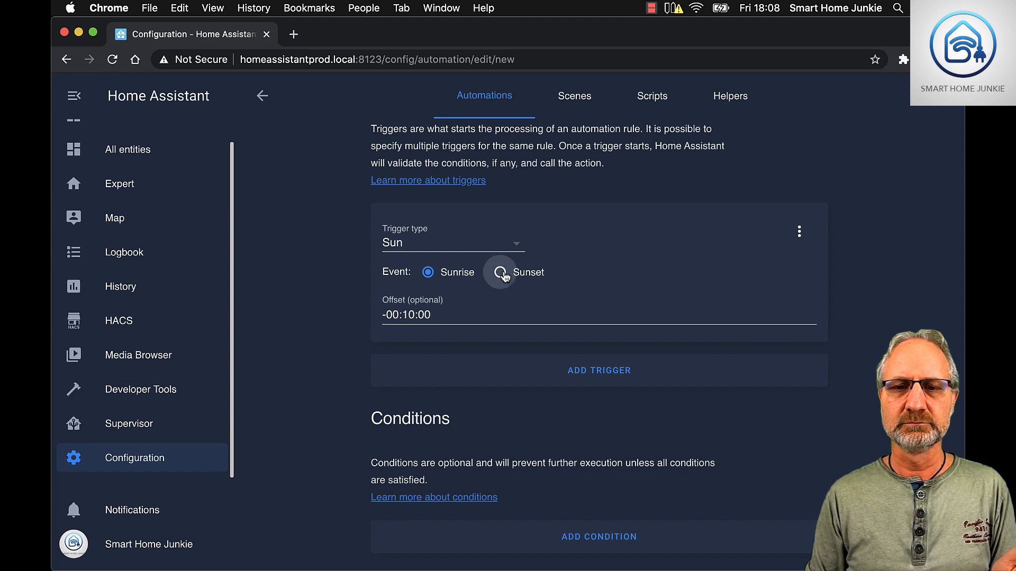
click(384, 316)
key(BackSpace)
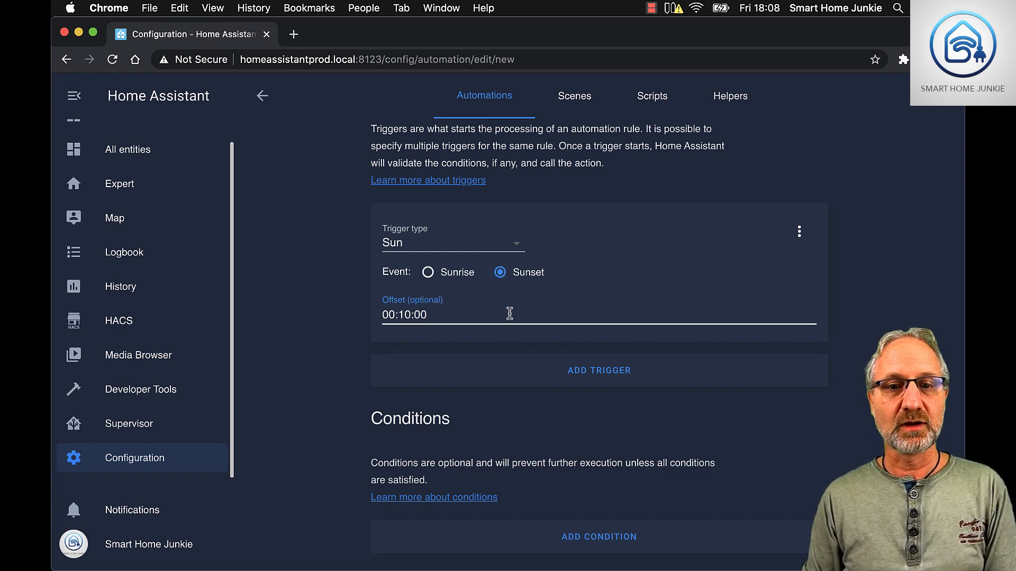
drag(449, 316, 355, 312)
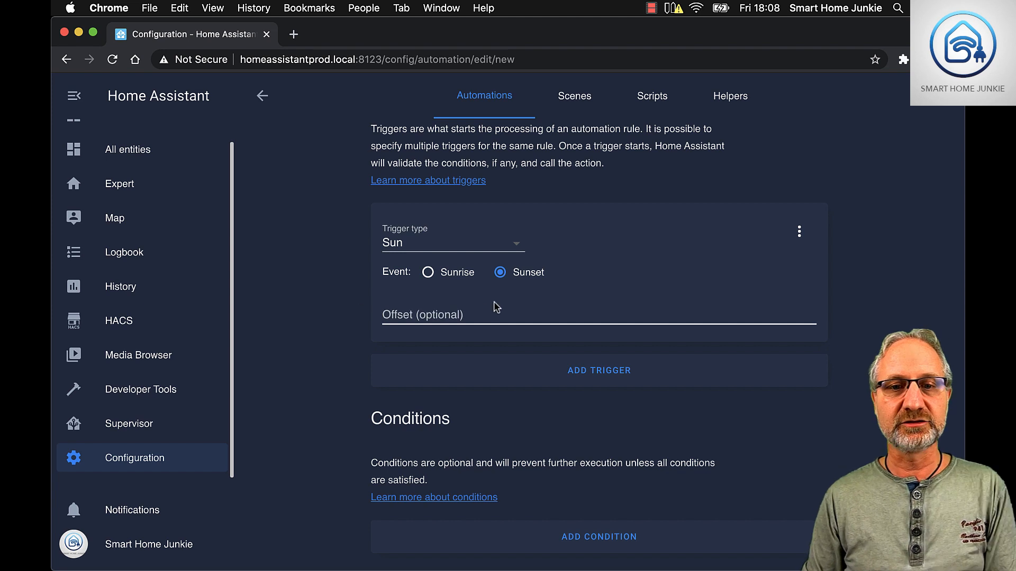
Step: Change the trigger type to Time and set a fixed time of 08:30:00
click(516, 248)
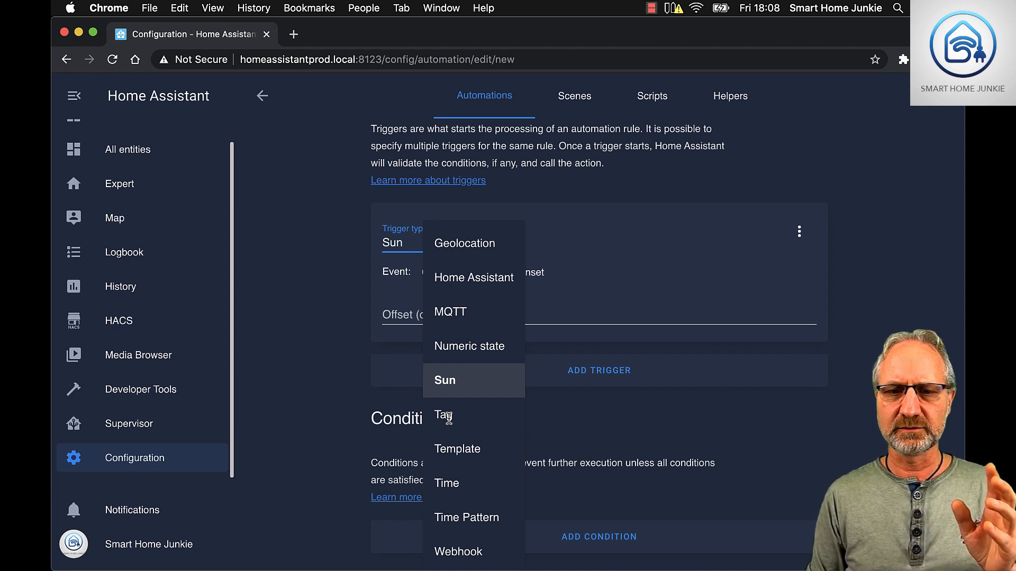
scroll(450, 421, down, 1)
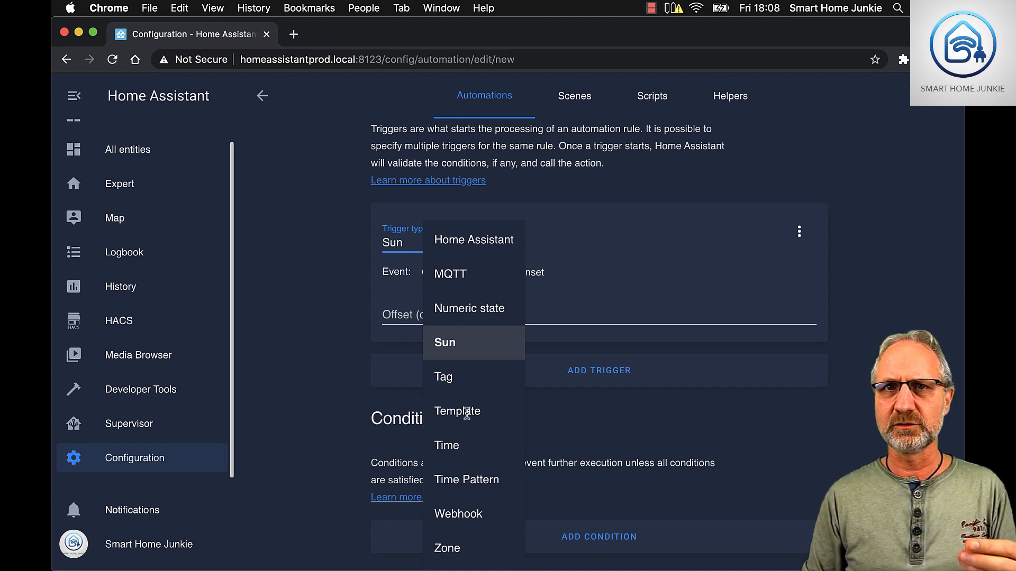
click(447, 447)
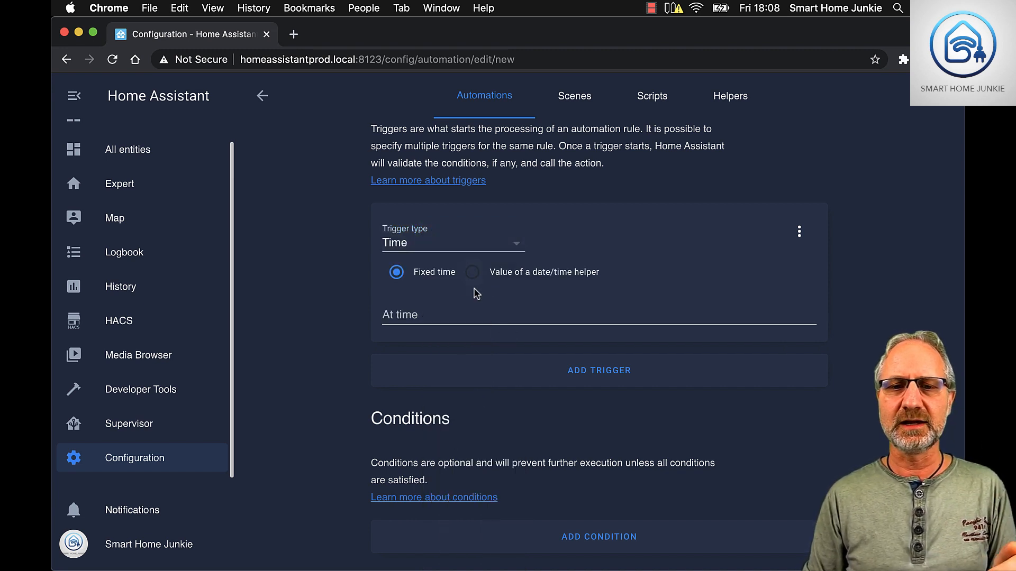
click(448, 317)
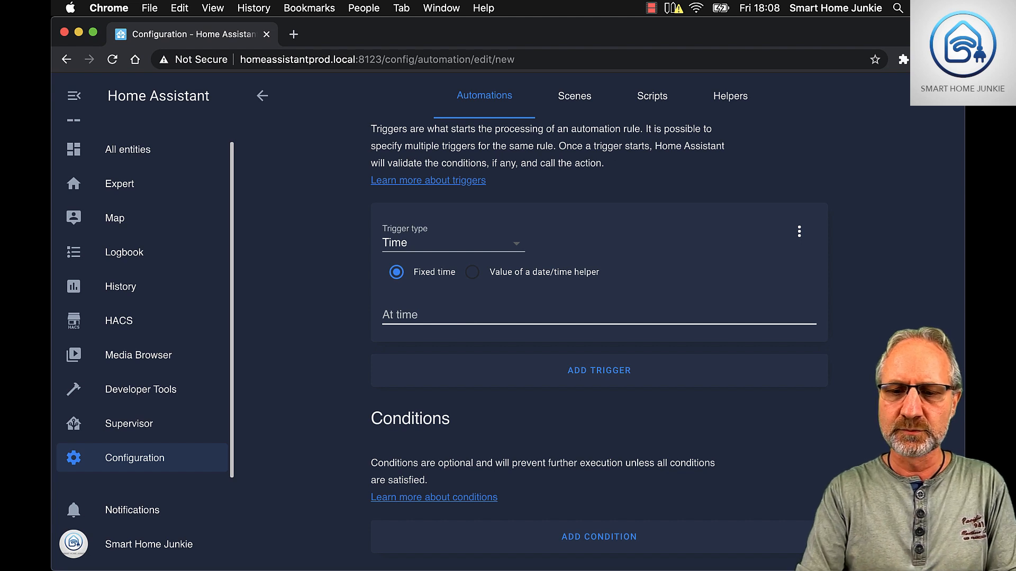
text(08:30)
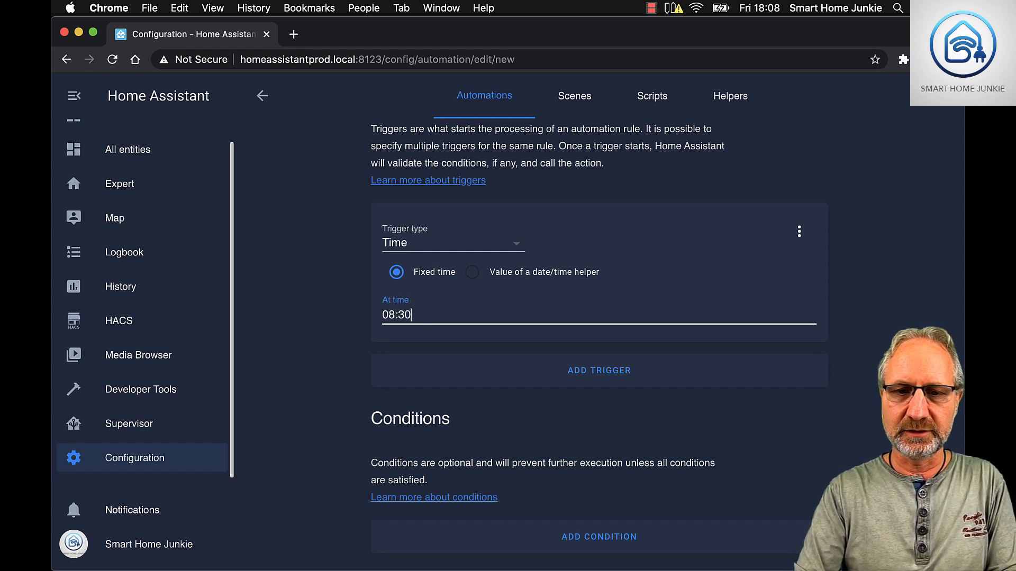
text(:00)
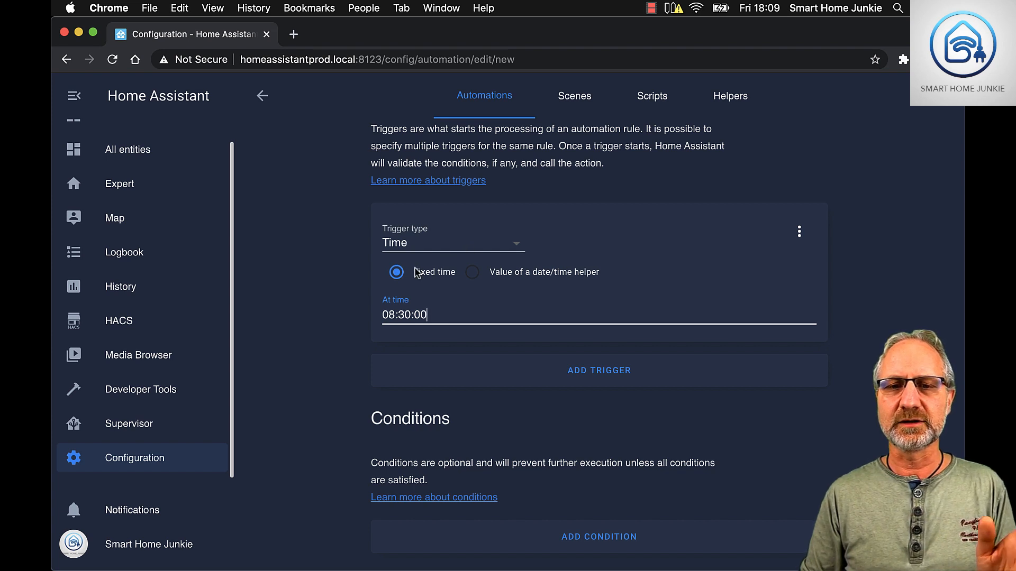
Step: View the date/time helpers the time trigger can use and return to the Fixed time option
click(482, 276)
click(458, 316)
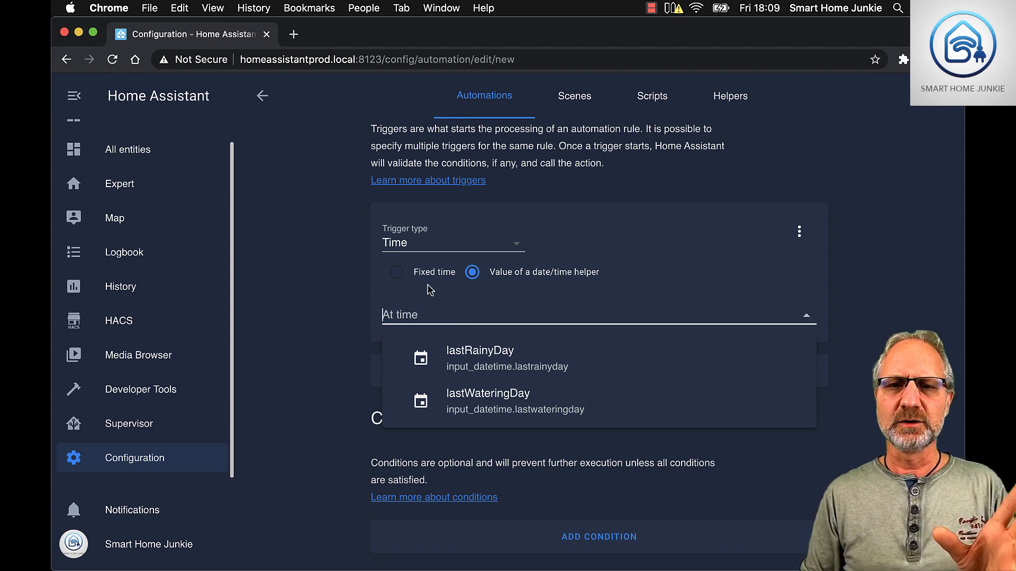
click(398, 275)
click(398, 276)
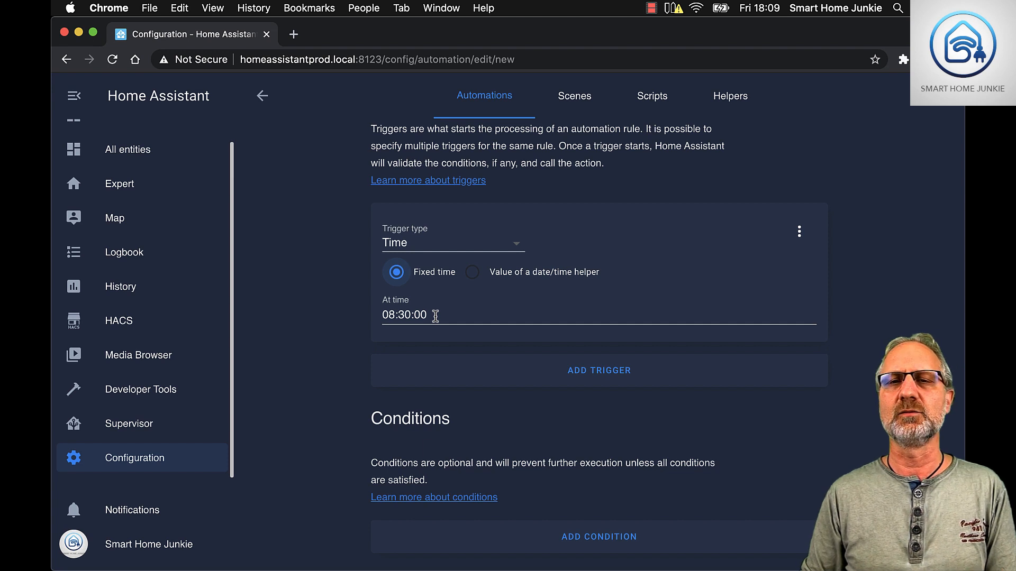
Step: Clear the fixed time entered for the time trigger
drag(435, 315, 364, 311)
key(BackSpace)
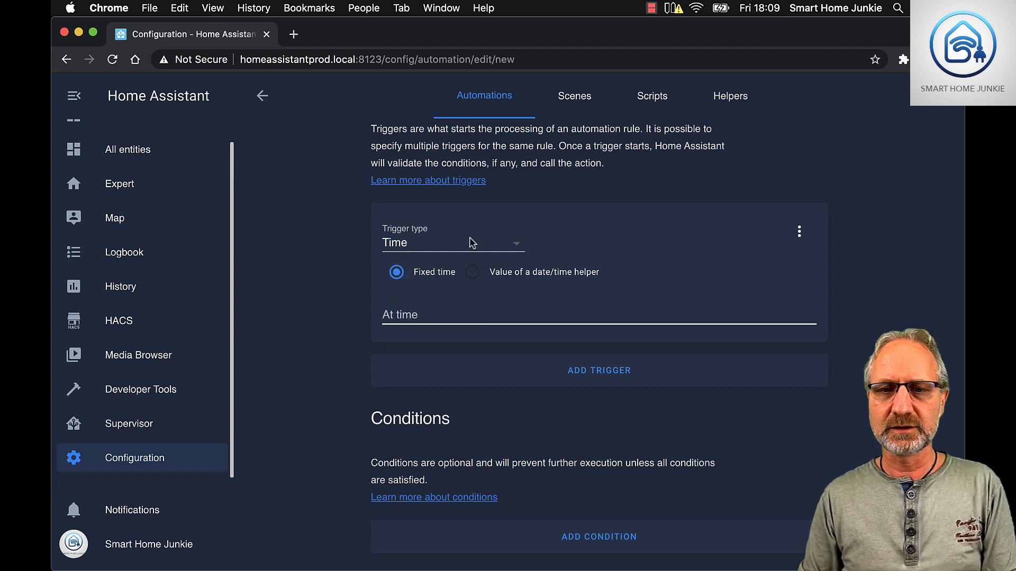
Step: Change the trigger type to Time Pattern and try an hours value of 6 before clearing it
click(470, 239)
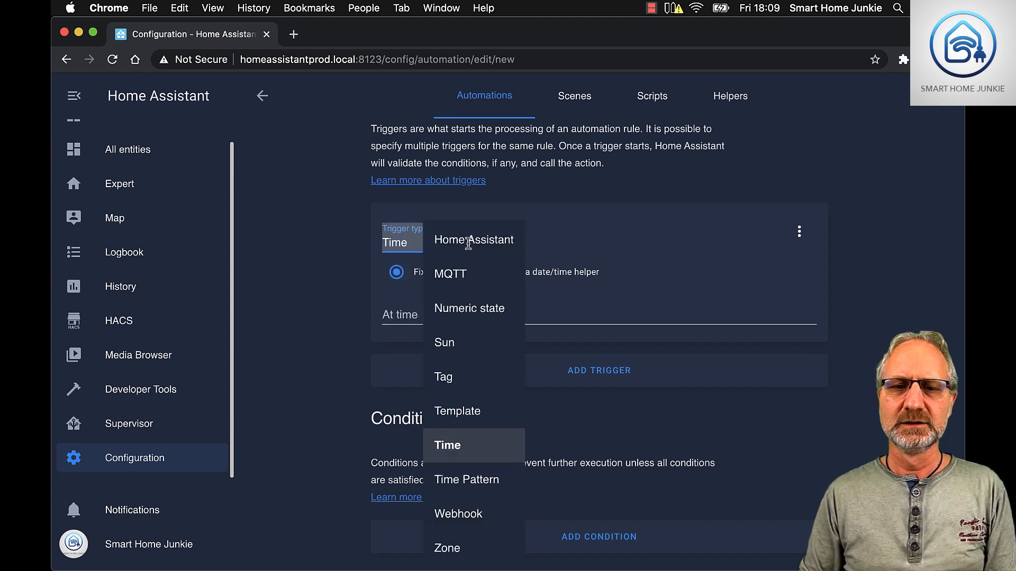
click(472, 486)
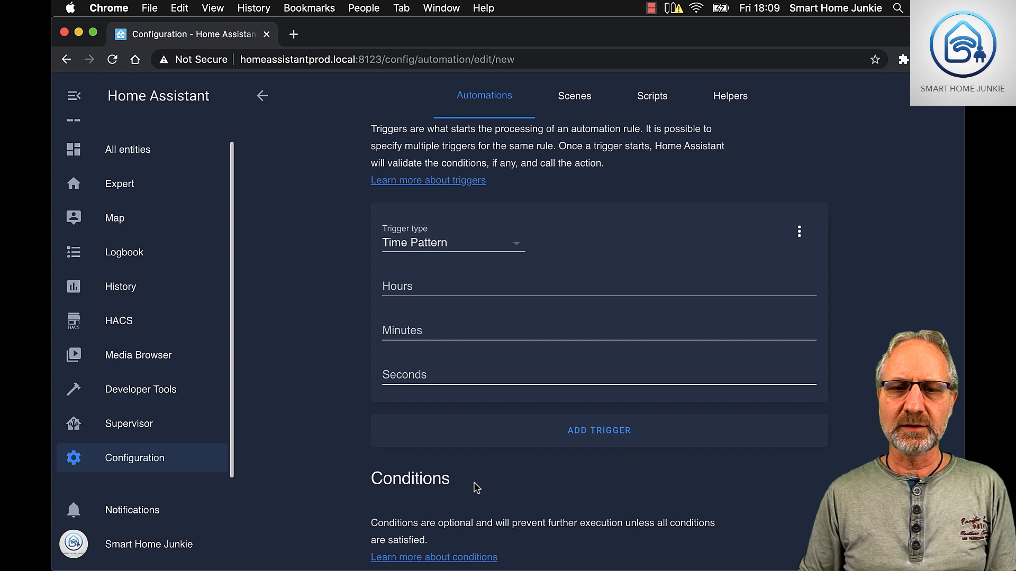
click(429, 290)
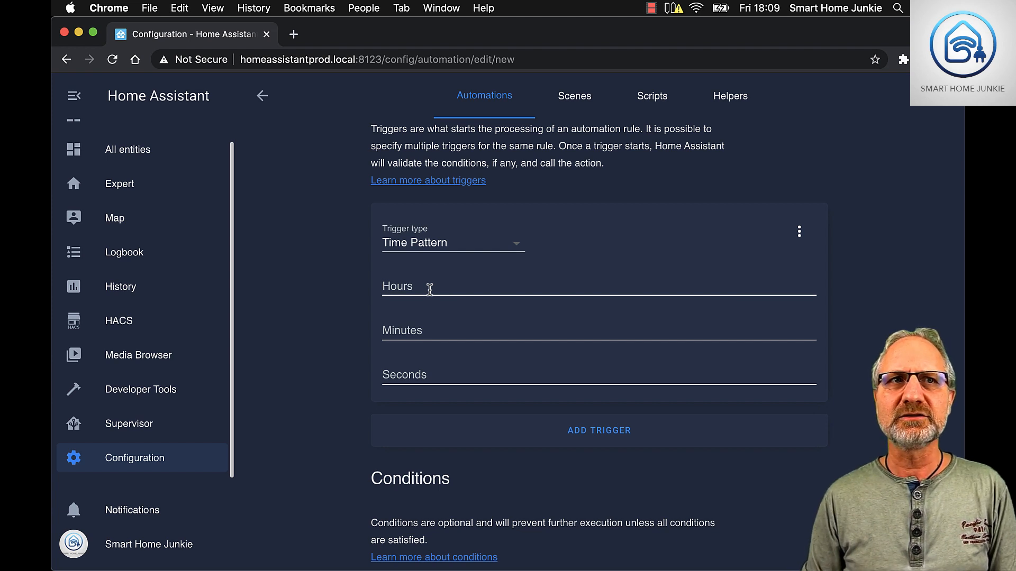
text(6)
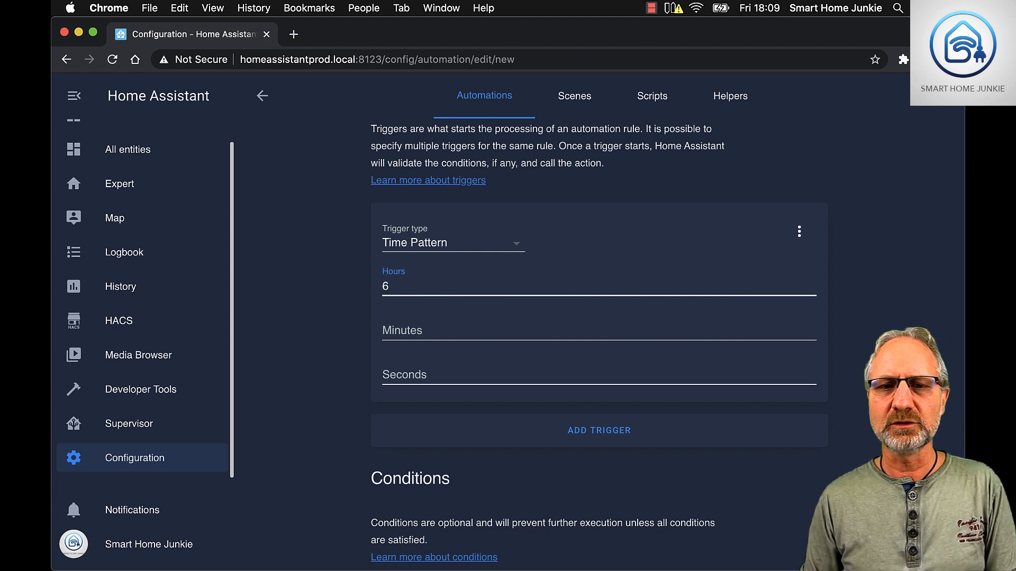
key(Tab)
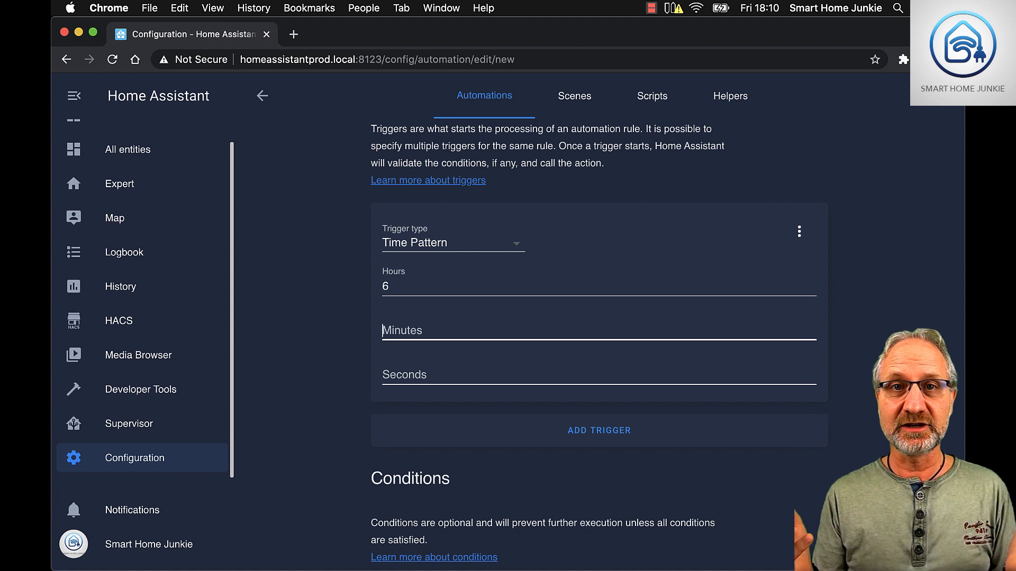
click(397, 286)
double_click(385, 288)
key(BackSpace)
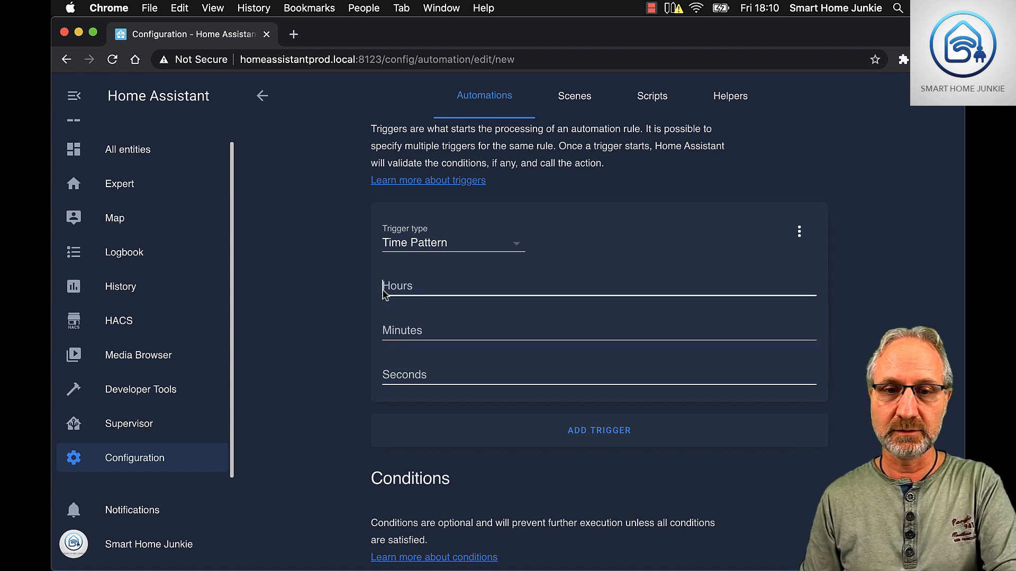
Step: Try a seconds value of 5 for the time pattern trigger and clear it again
click(405, 332)
click(451, 372)
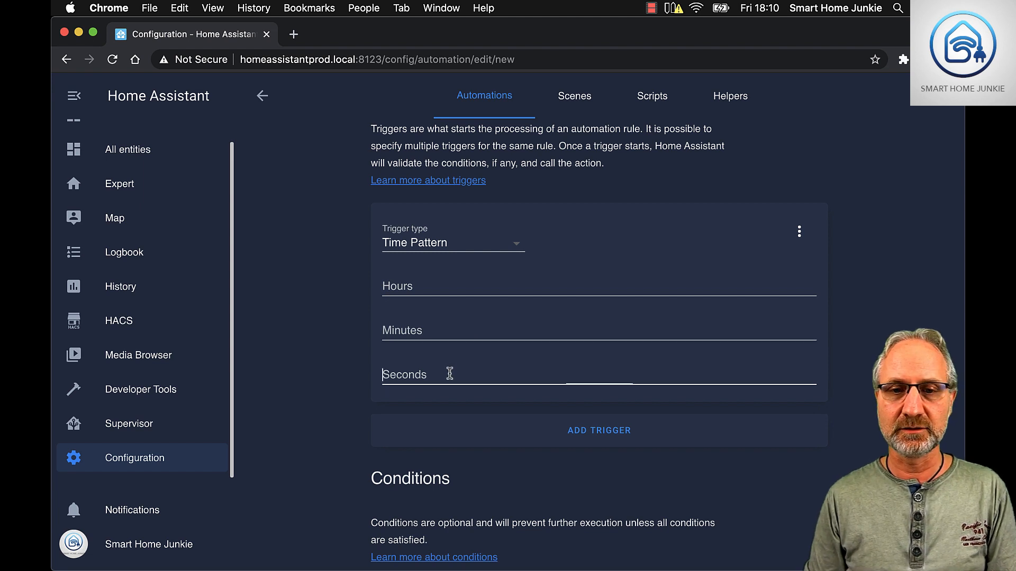
text(5)
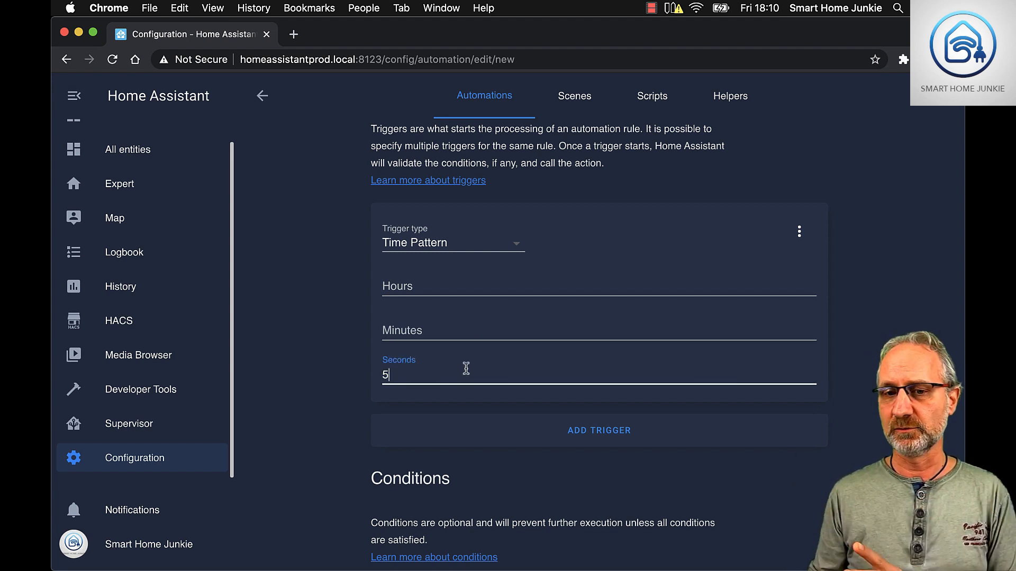
key(BackSpace)
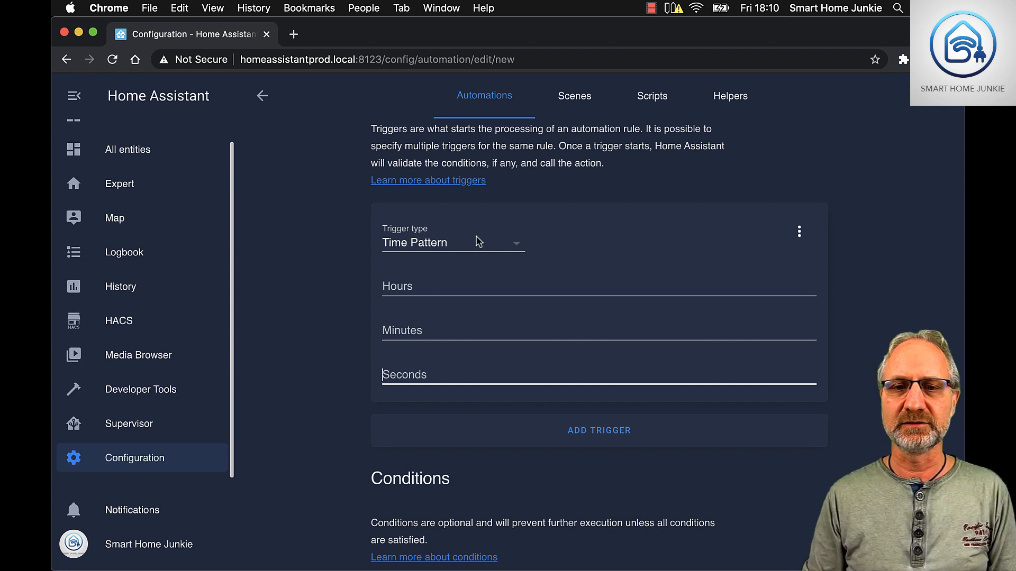
Step: Change the trigger type to Zone and choose the personal iPhone X device tracker as the entity with location
click(477, 242)
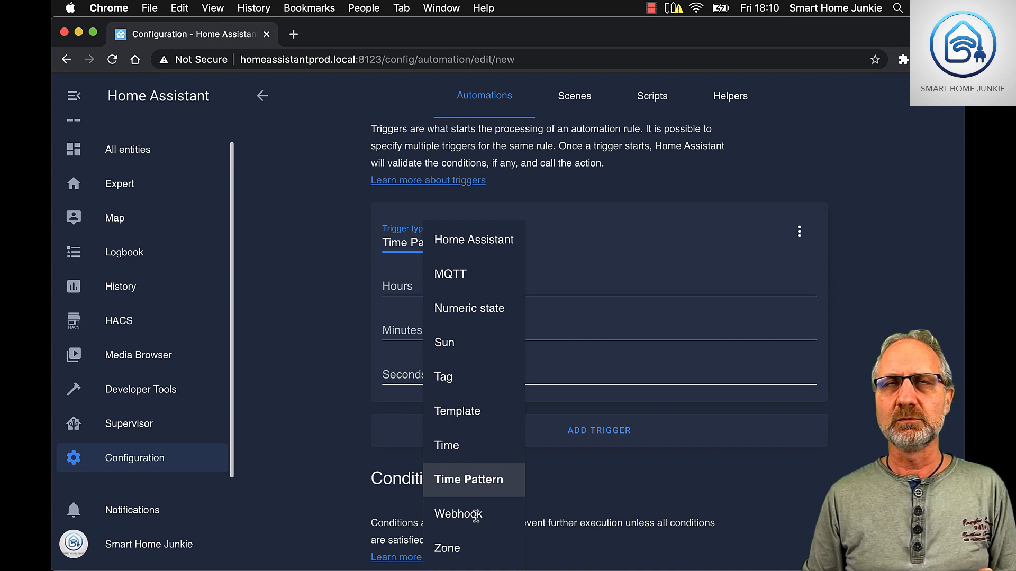
click(451, 551)
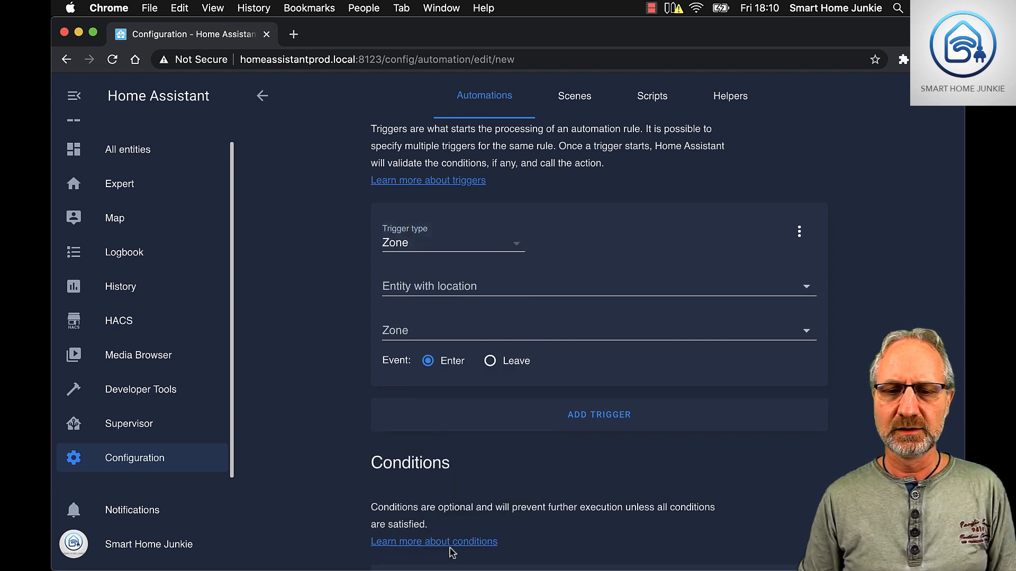
click(460, 287)
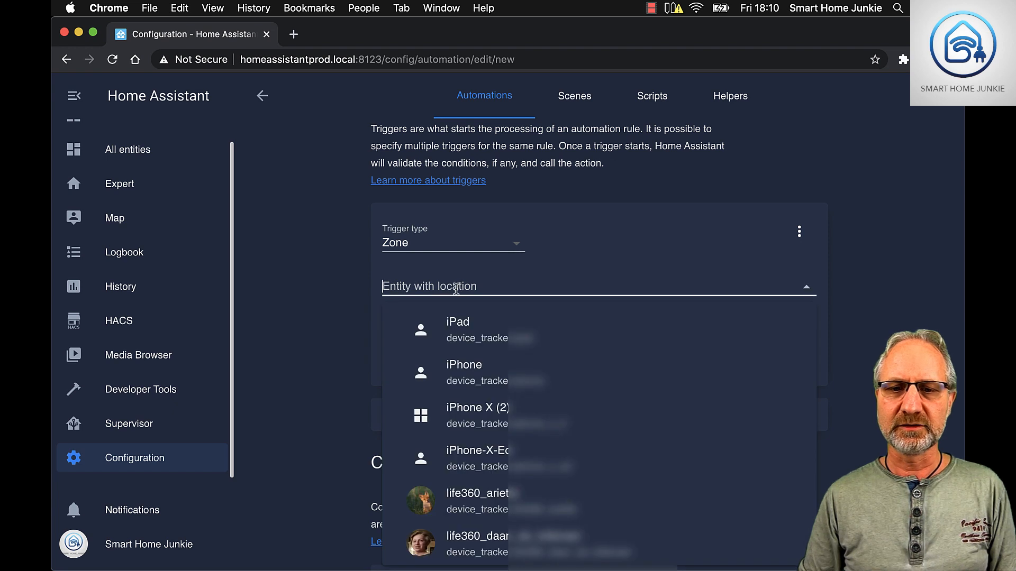
scroll(598, 434, down, 5)
scroll(598, 433, up, 3)
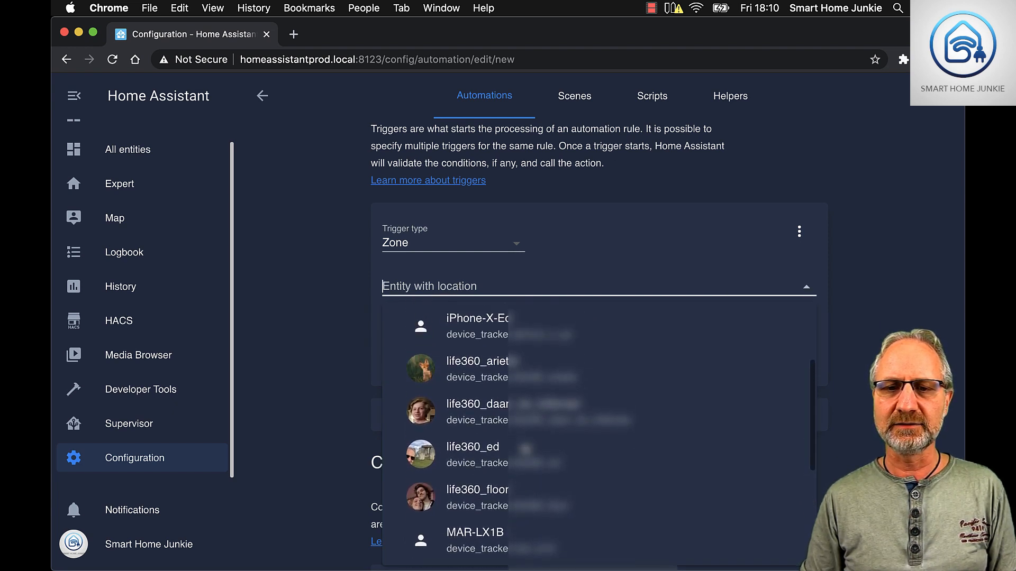
scroll(598, 434, up, 2)
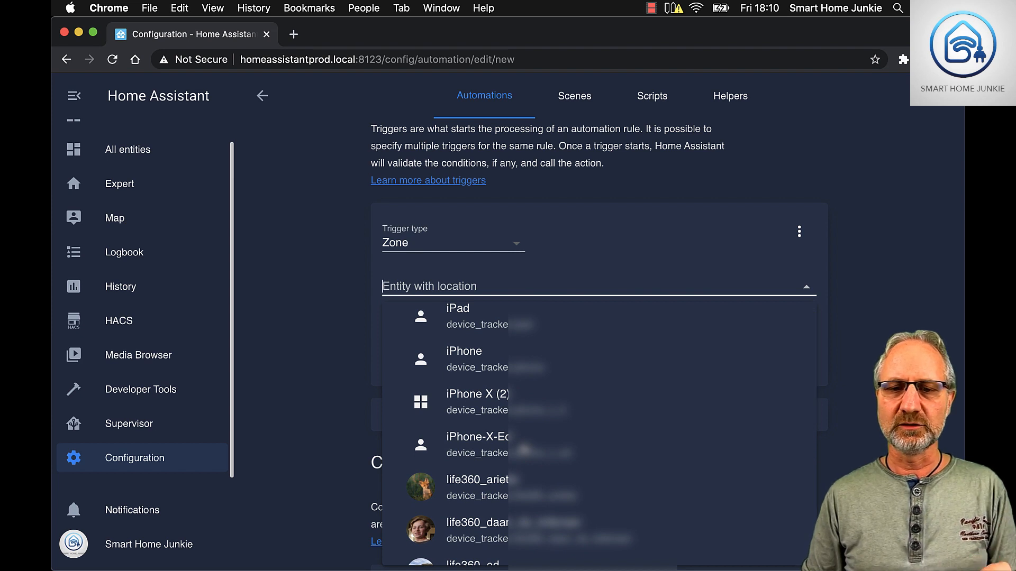
click(495, 445)
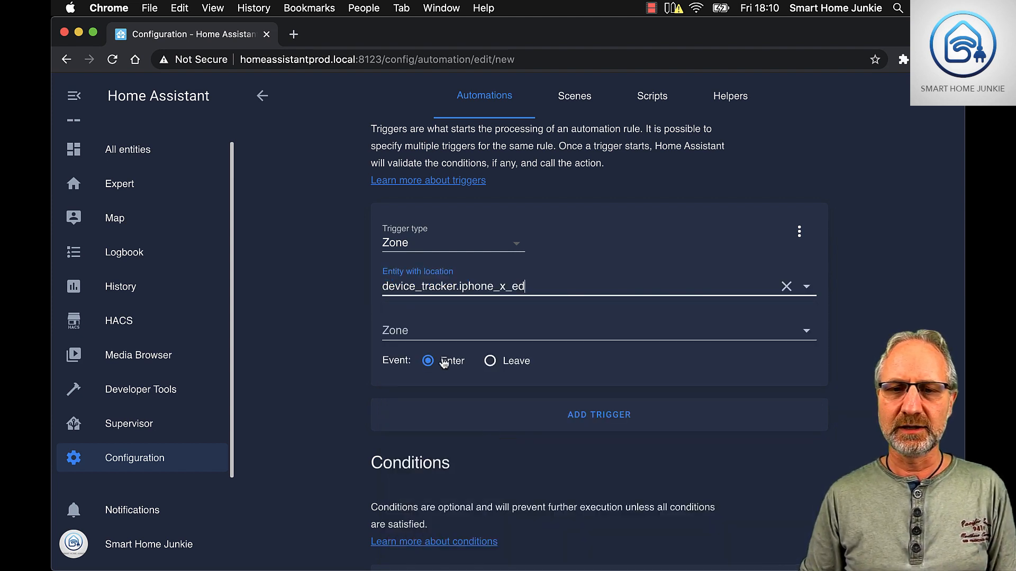
Step: Set the zone trigger's zone to zone.home and its event to Leave
click(438, 331)
click(469, 376)
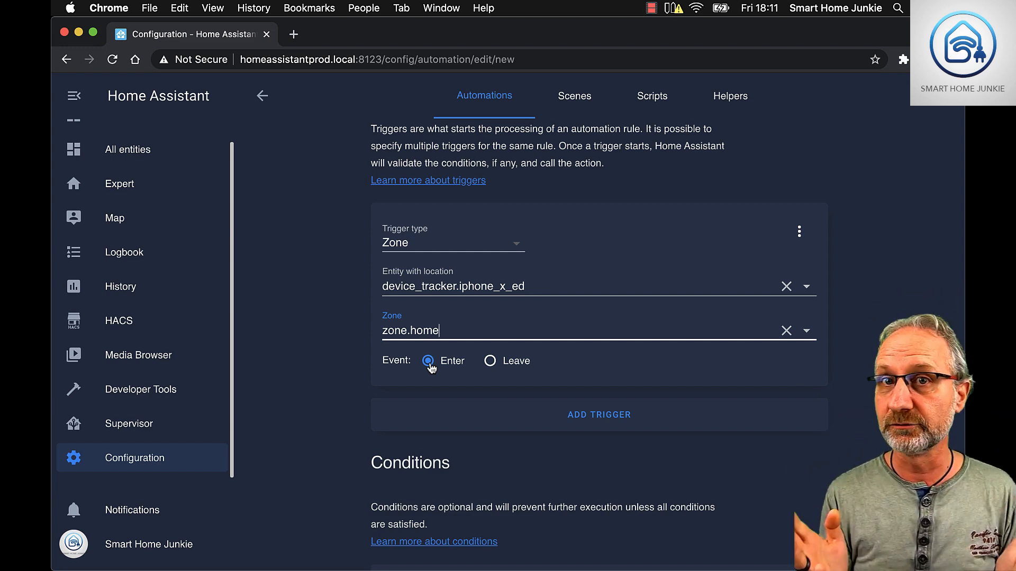
click(492, 365)
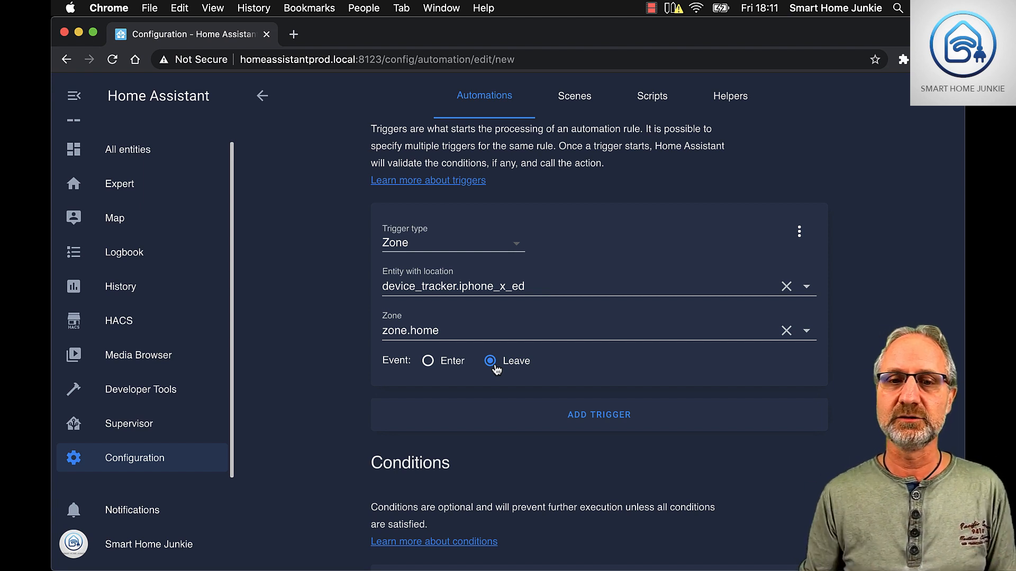
Step: Change the trigger type back to Device and select the TRÅDFRI Motion sensor as the device
click(518, 251)
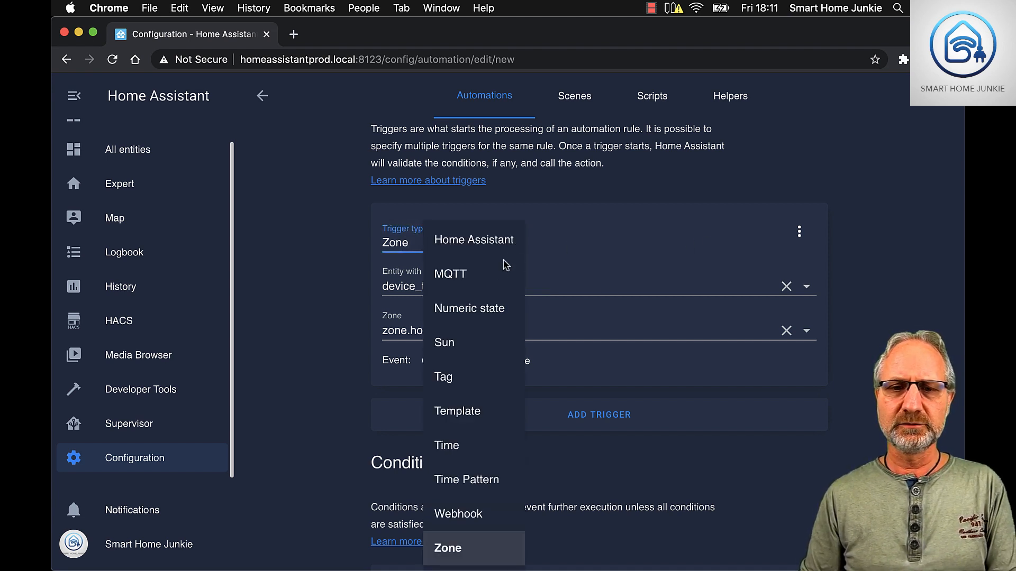
scroll(485, 275, up, 3)
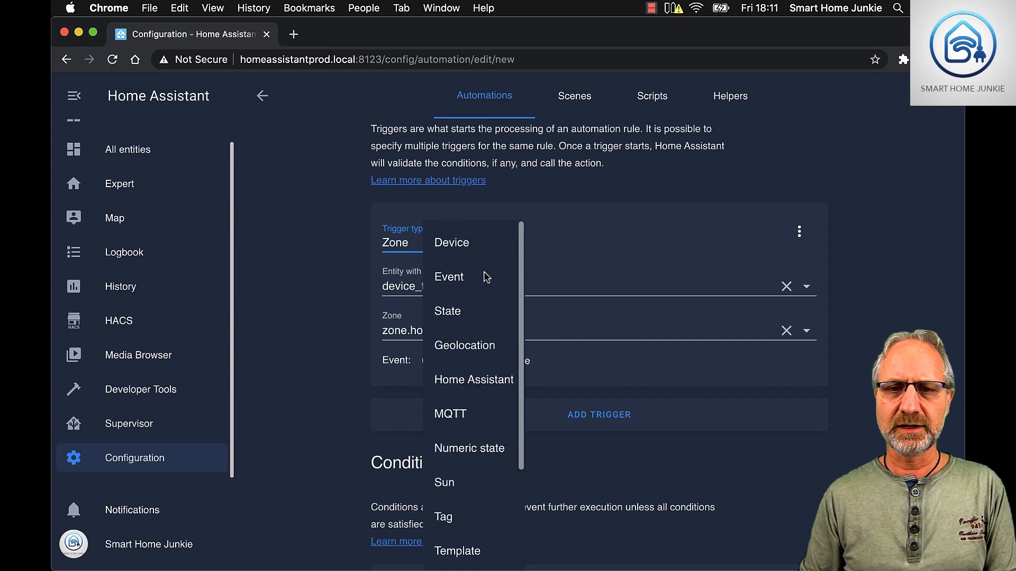
click(461, 245)
click(455, 289)
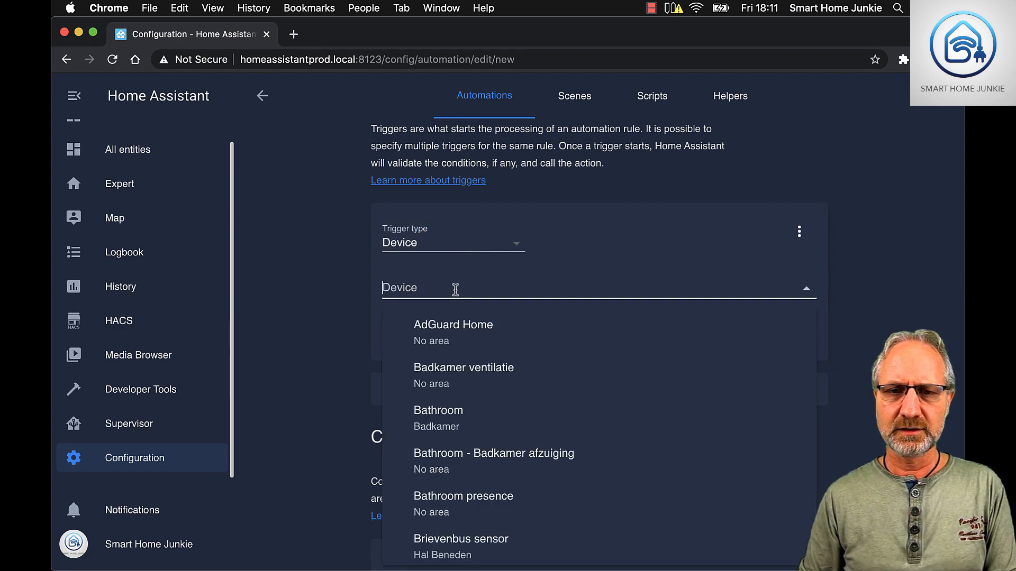
text(tra)
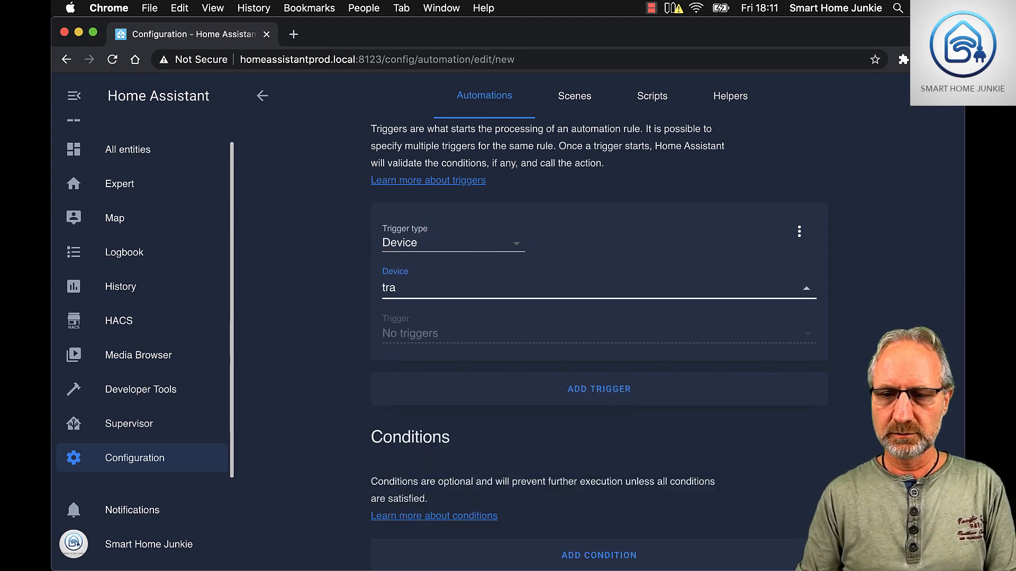
key(BackSpace)
key(BackSpace)
key(BackSpace)
text(Tr)
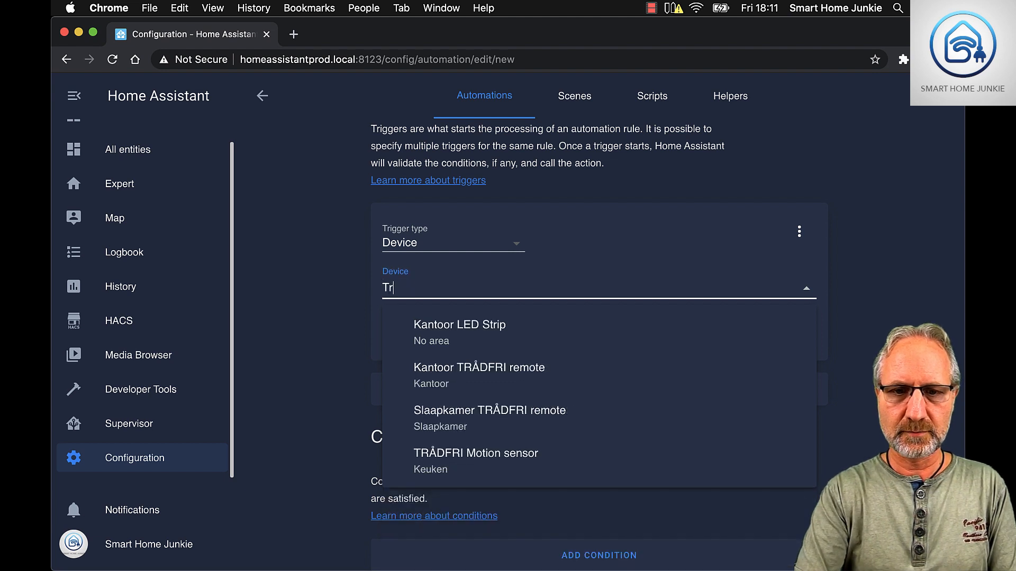
click(504, 460)
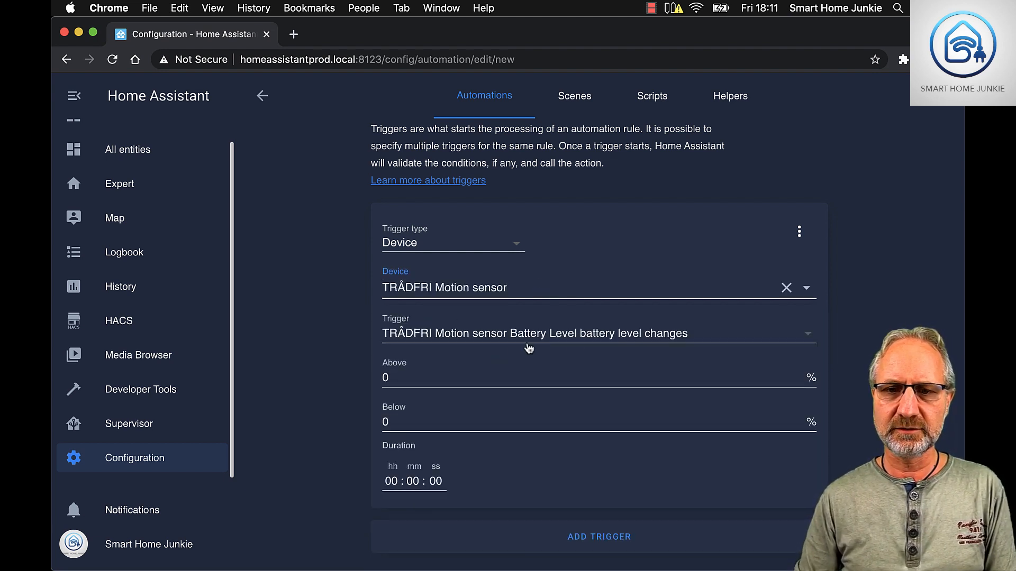
Step: Set the device trigger to "TRÅDFRI Motion sensor started detecting motion"
click(587, 337)
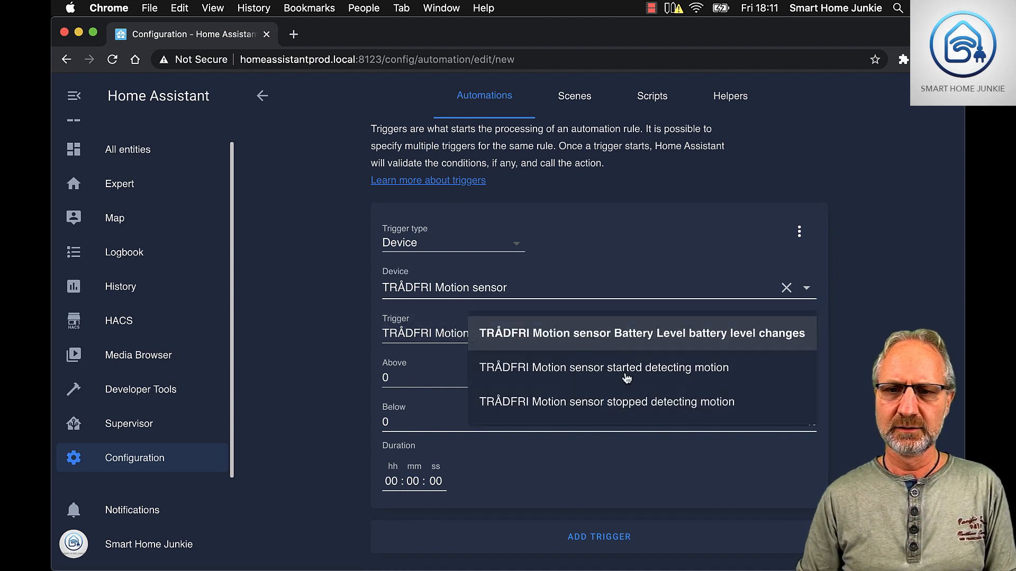
click(624, 371)
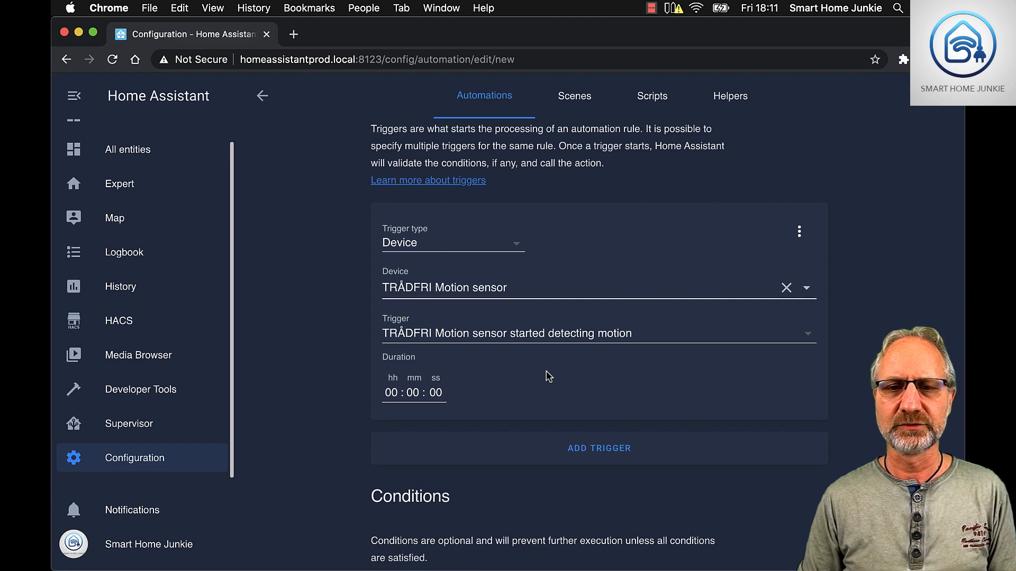
scroll(547, 372, down, 5)
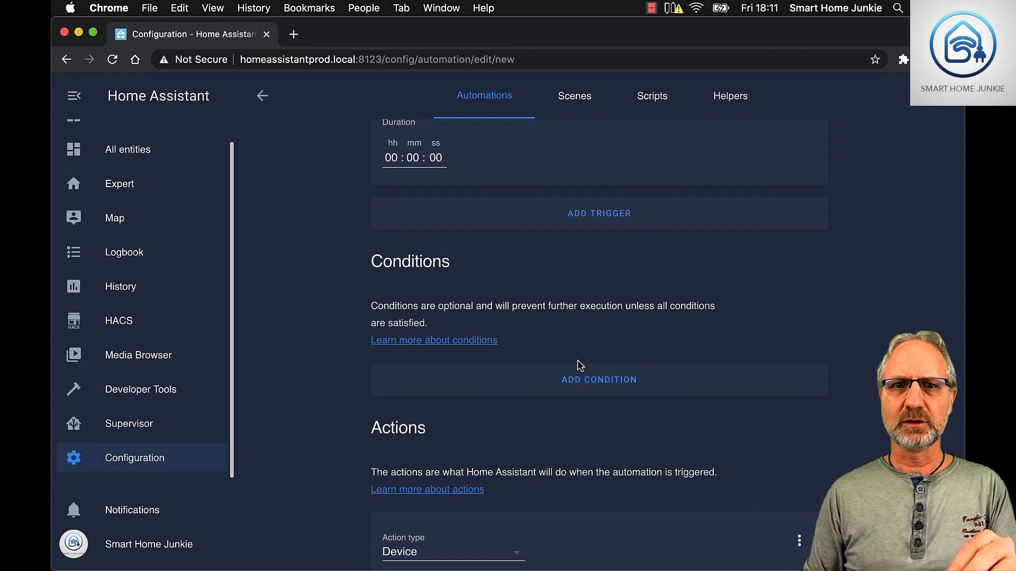
scroll(581, 365, up, 5)
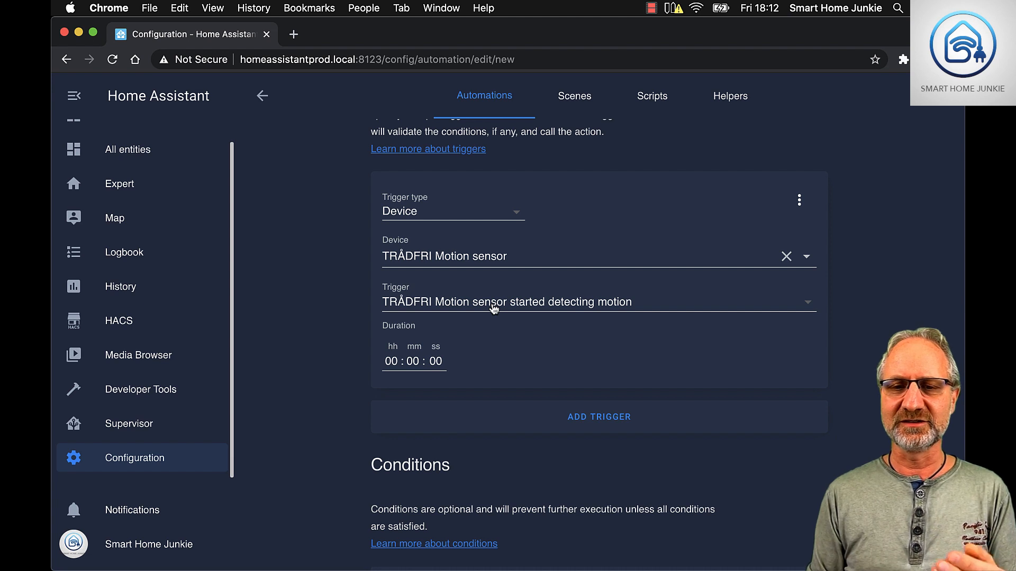
Step: Add a condition to the automation and set its condition type to Sun
scroll(497, 310, down, 2)
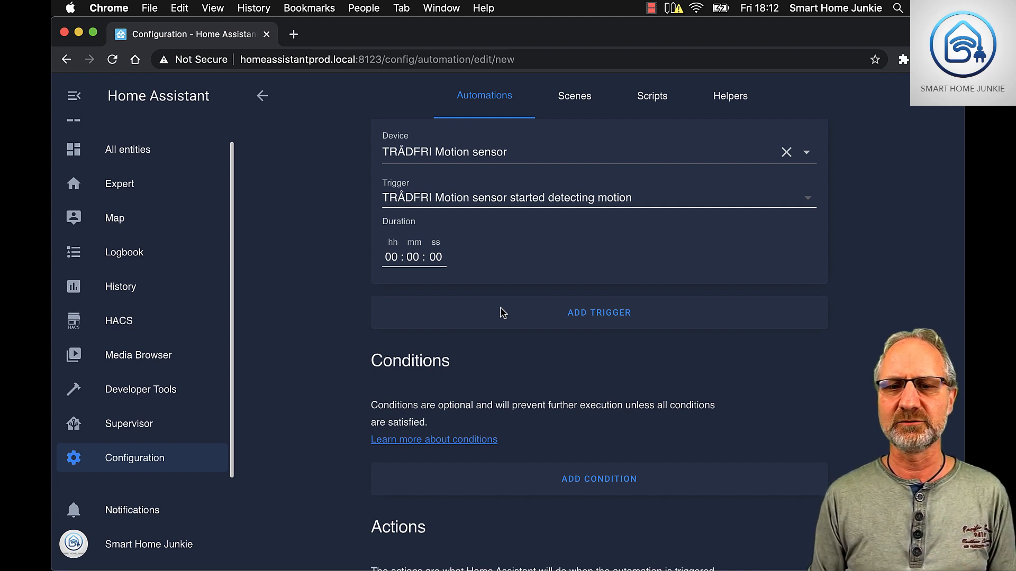
scroll(470, 376, down, 3)
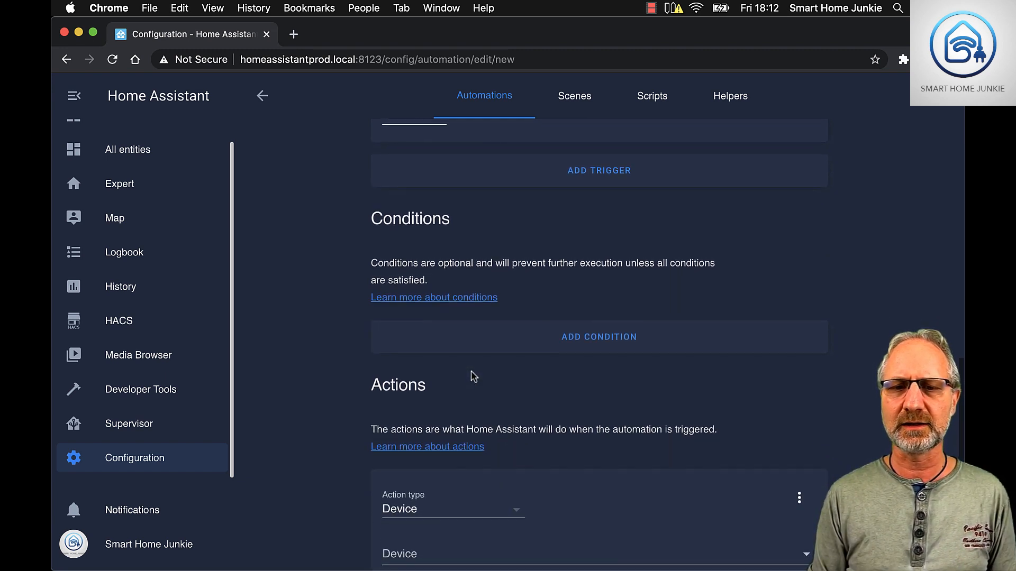
click(599, 340)
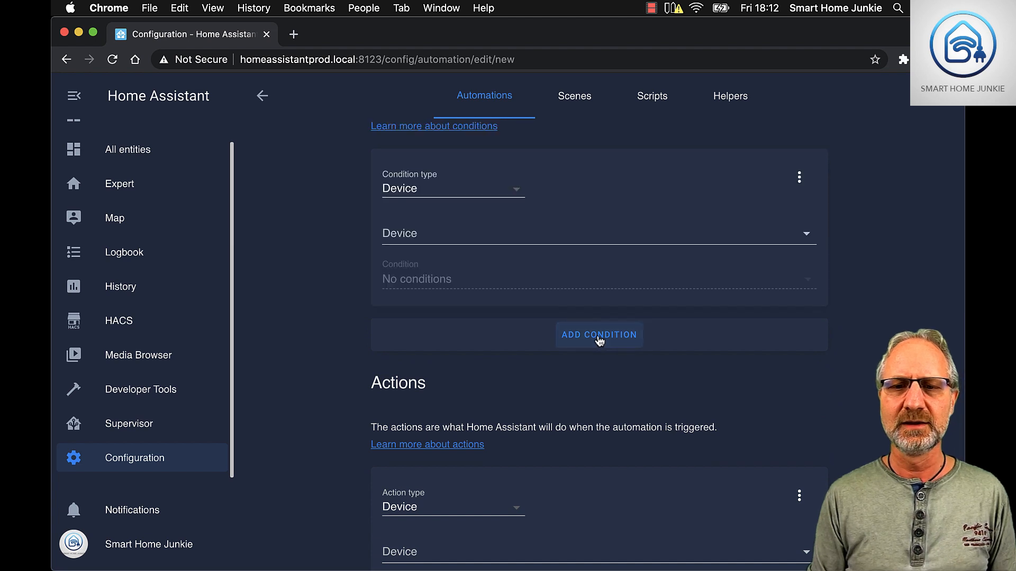
click(448, 192)
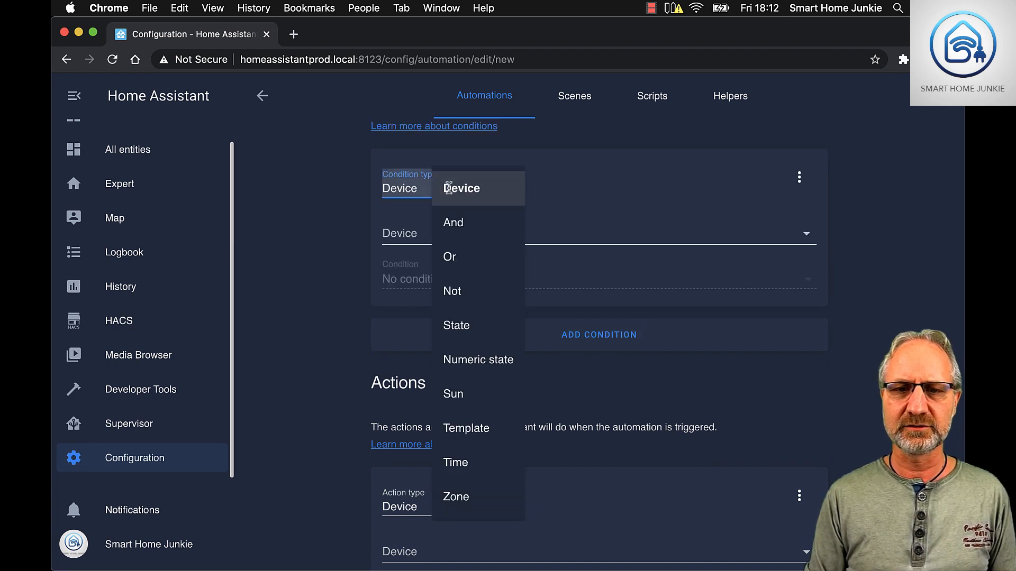
click(458, 396)
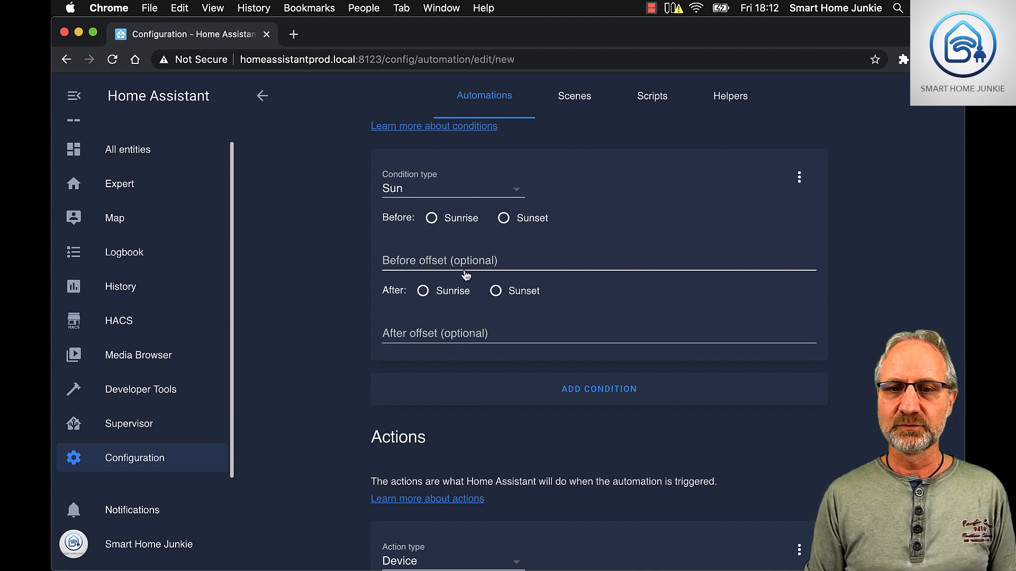
Step: Restrict the sun condition to after Sunset and before Sunrise
click(498, 296)
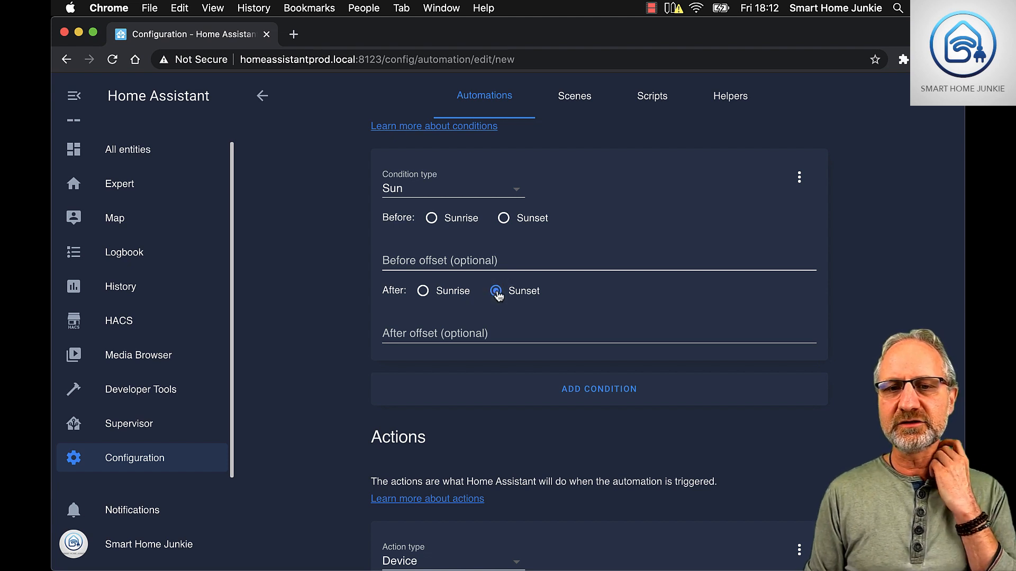
click(433, 220)
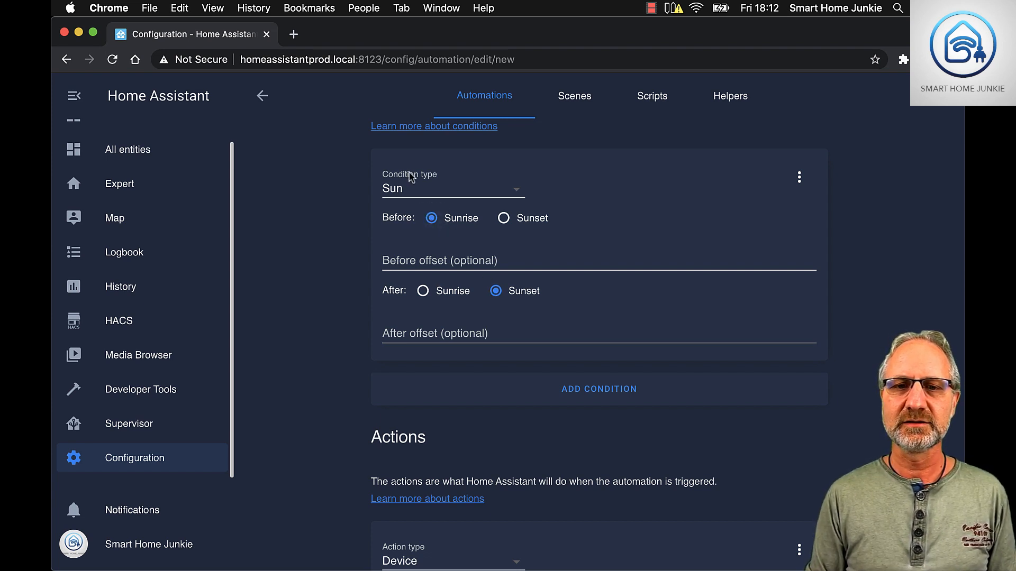
scroll(515, 258, up, 2)
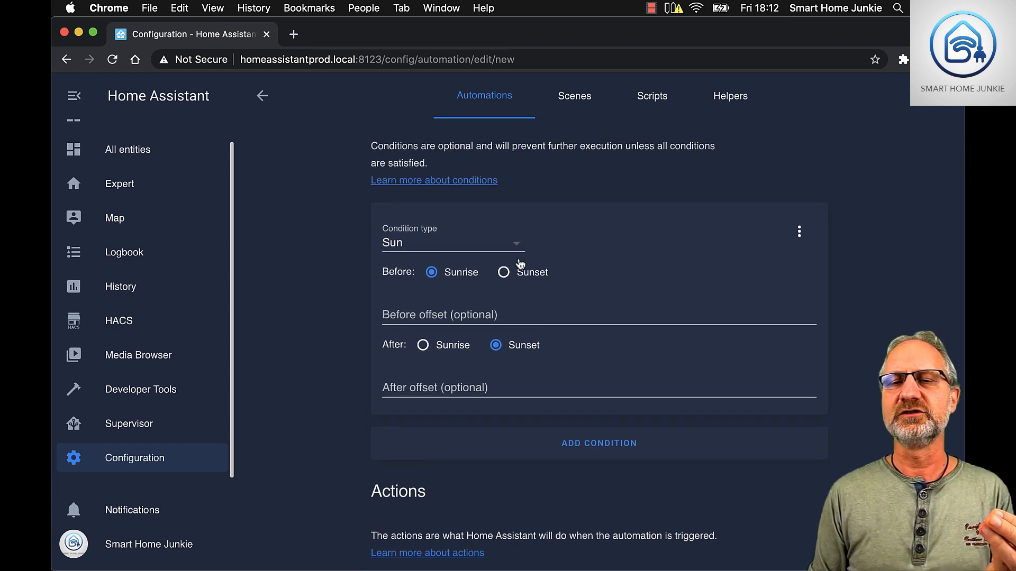
Step: Change the condition type of the existing sun condition to Device
click(492, 249)
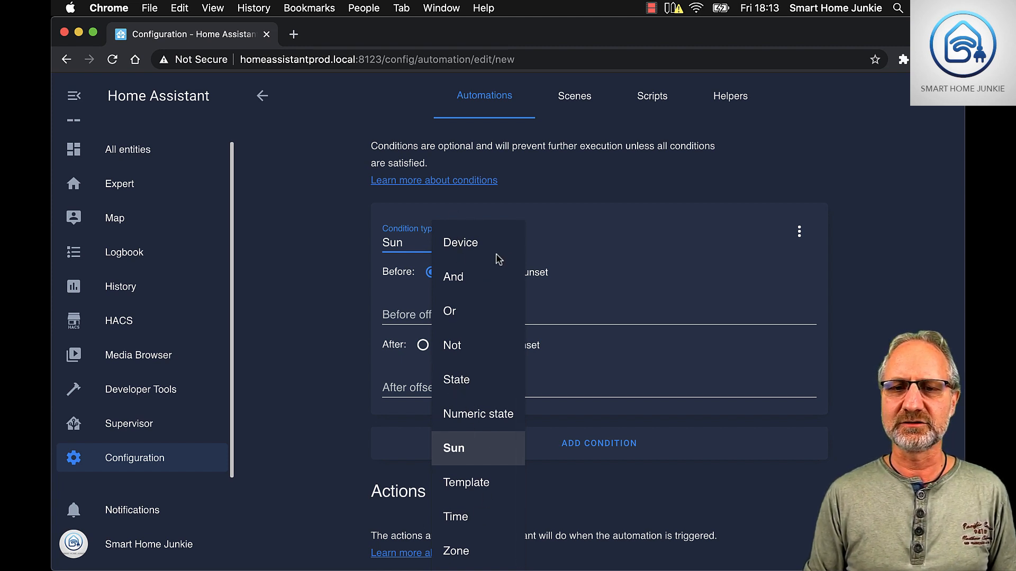
click(583, 233)
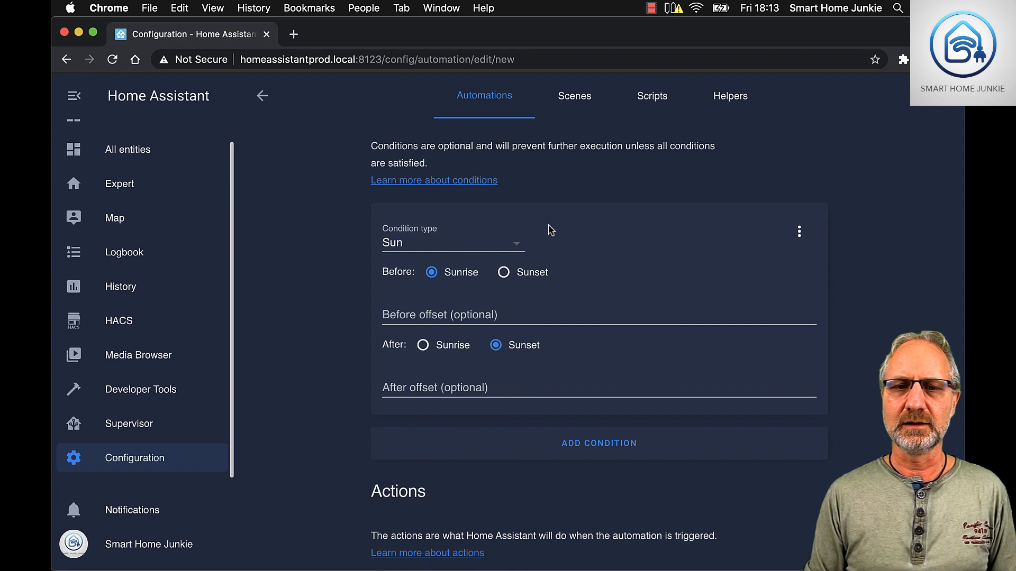
scroll(548, 228, up, 5)
scroll(507, 215, up, 5)
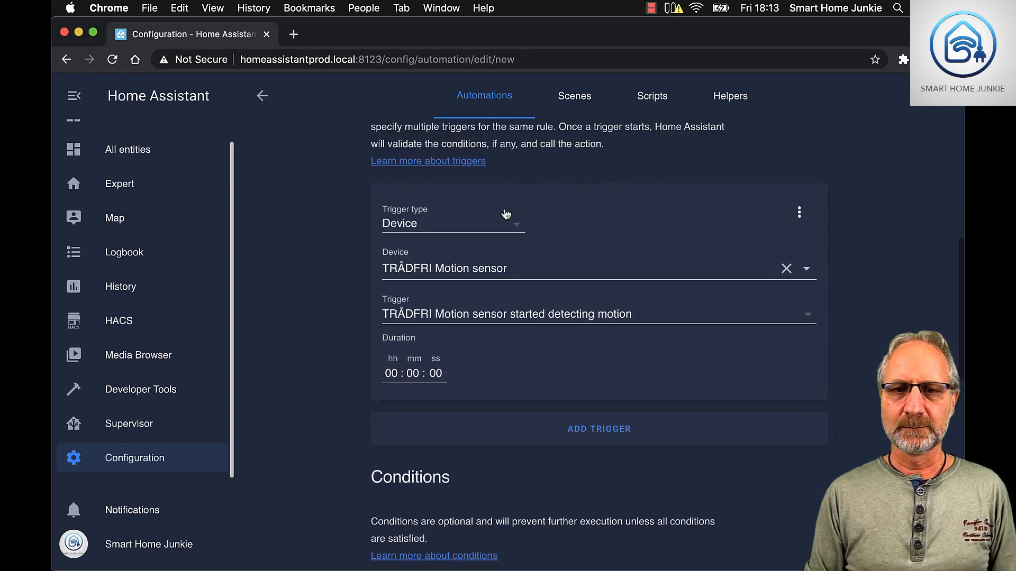
scroll(482, 271, down, 10)
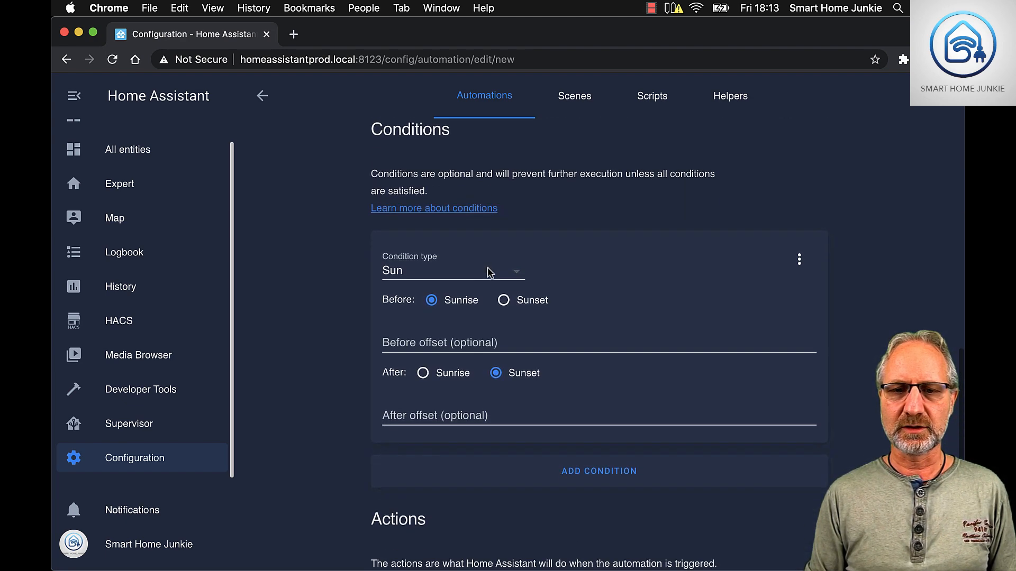
click(513, 270)
click(459, 264)
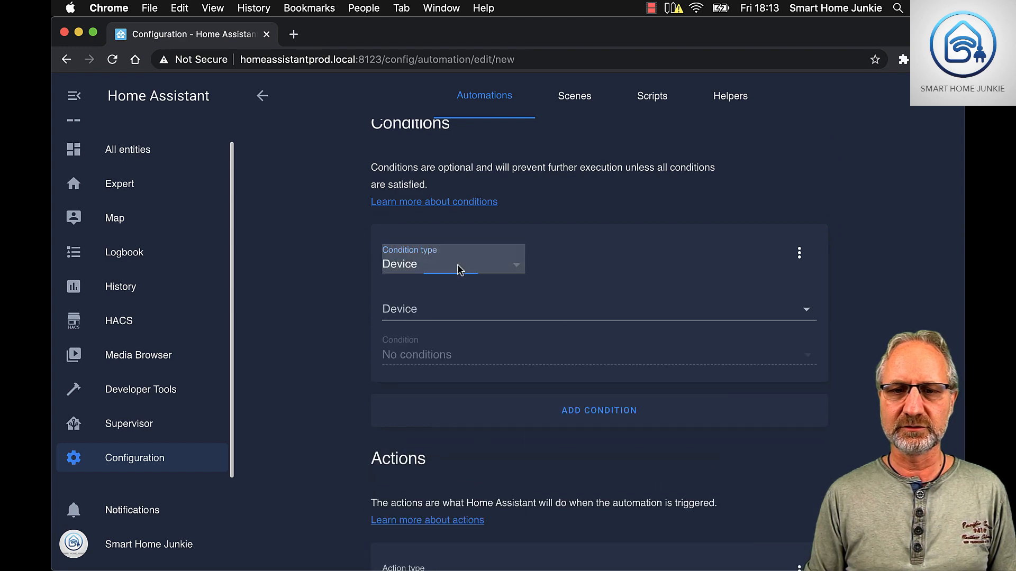
Step: Select Deurbel Voordeur as the condition's device and set the condition to "Deurbel Voordeur Ding is occupied"
scroll(493, 220, up, 8)
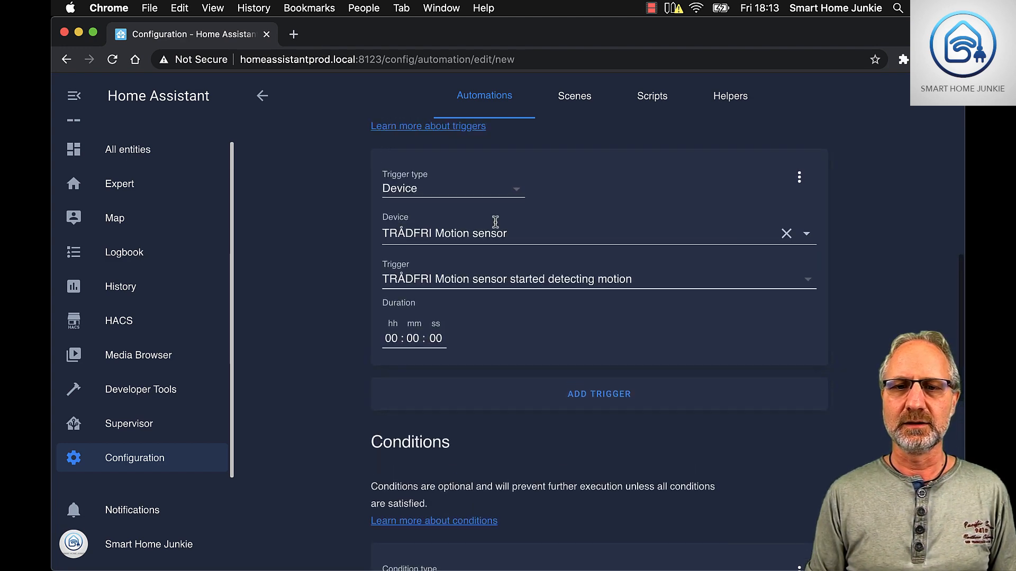
scroll(460, 291, down, 4)
scroll(471, 292, down, 5)
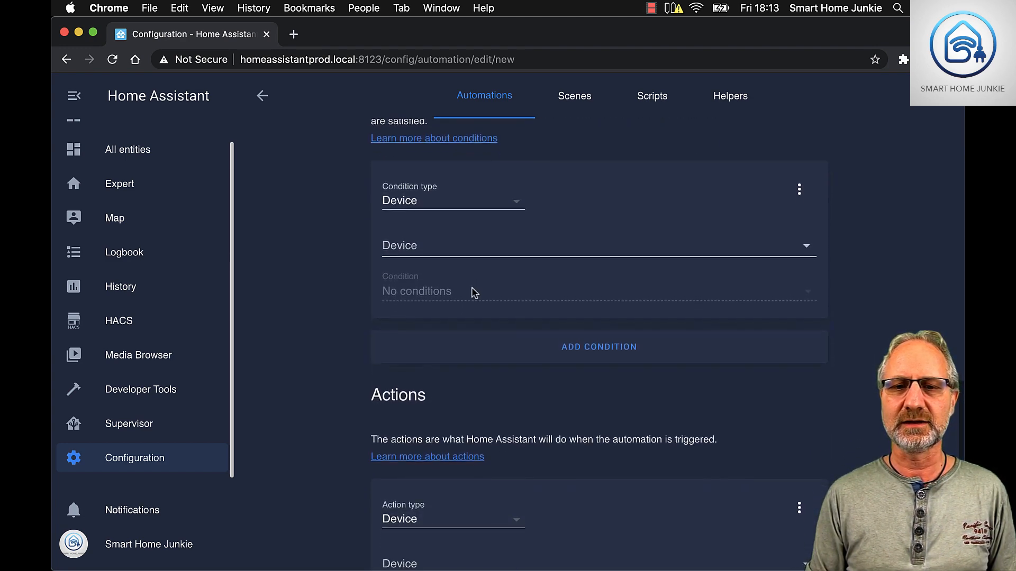
click(462, 244)
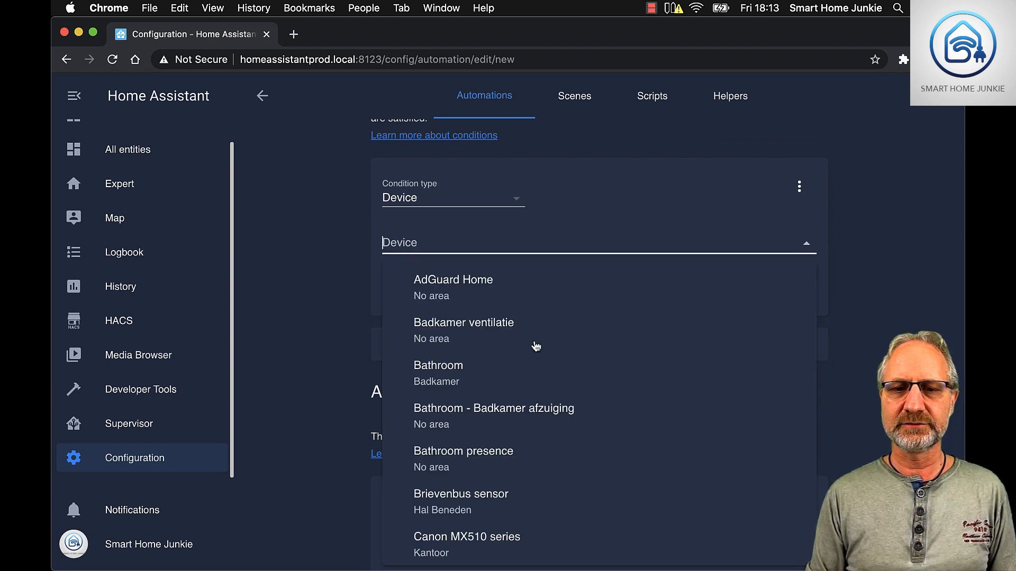
scroll(533, 350, down, 4)
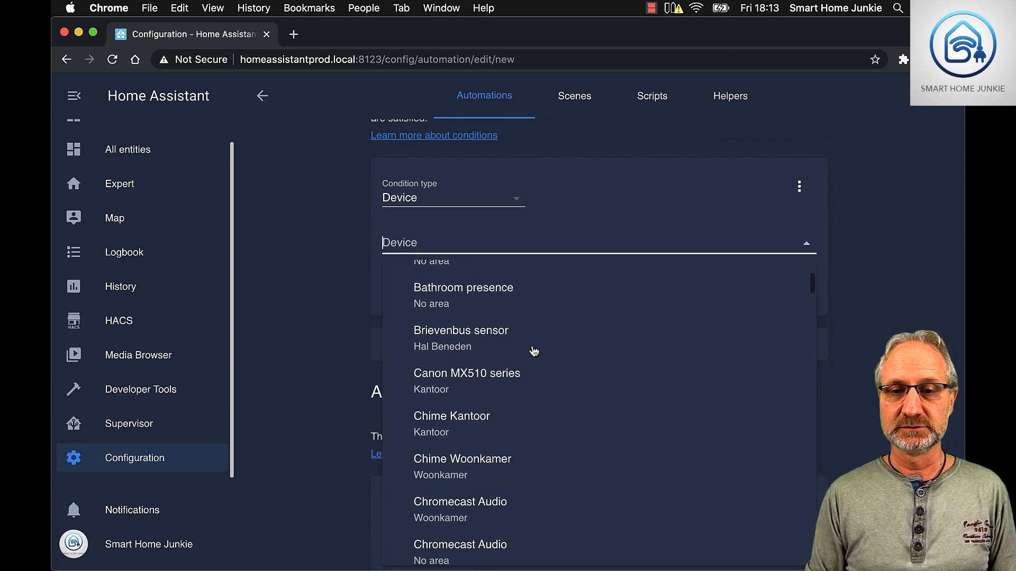
scroll(532, 352, down, 3)
scroll(534, 352, down, 7)
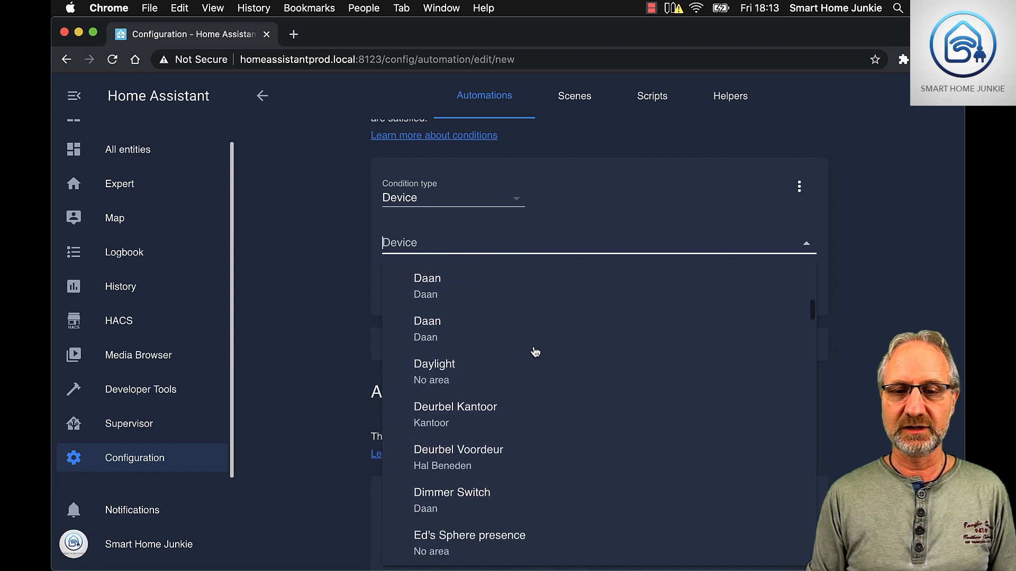
scroll(492, 353, up, 1)
click(457, 348)
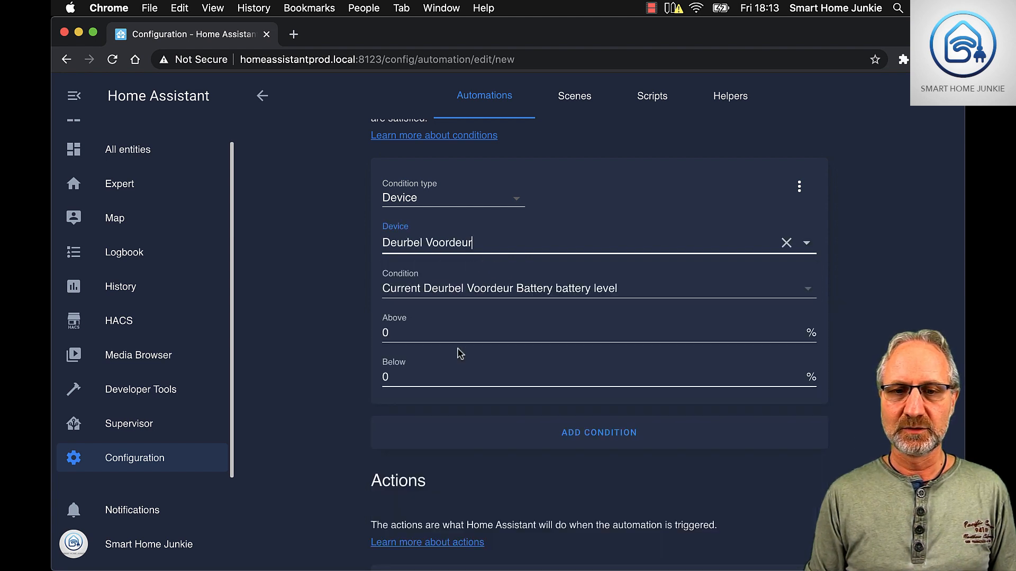
click(502, 295)
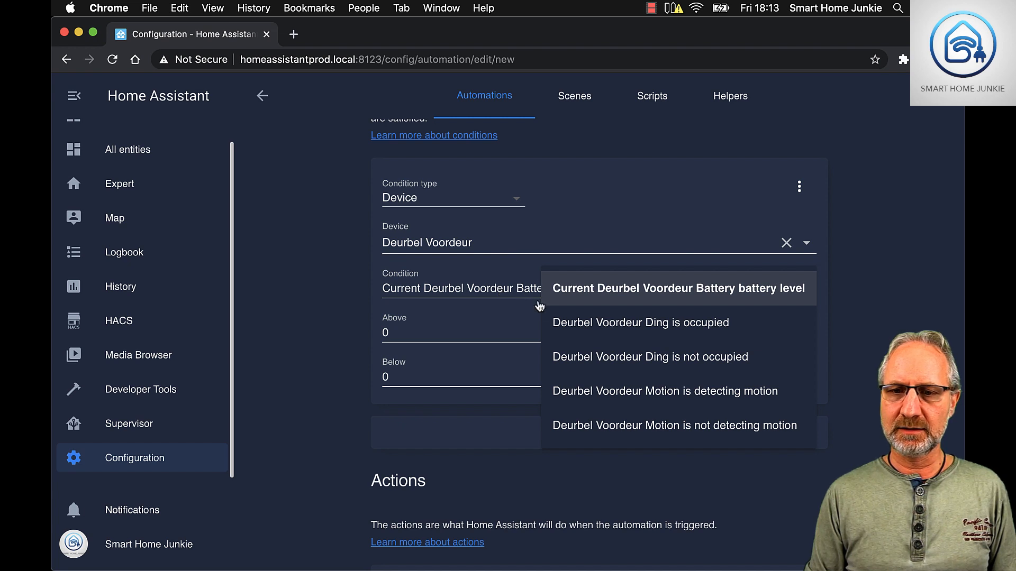
click(613, 326)
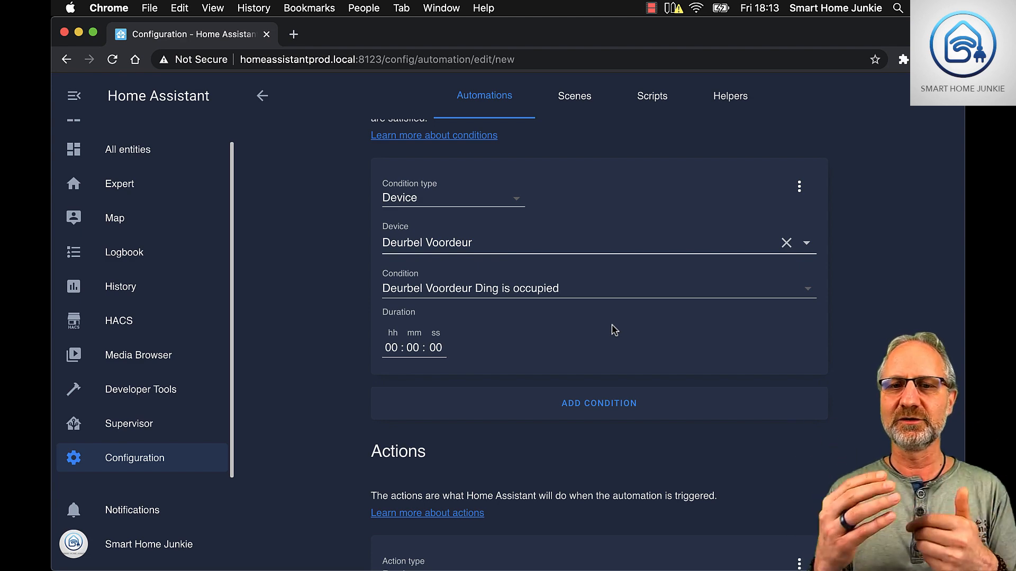
Step: Look through the available condition types and reselect Device, clearing the condition's device choice
scroll(612, 325, up, 4)
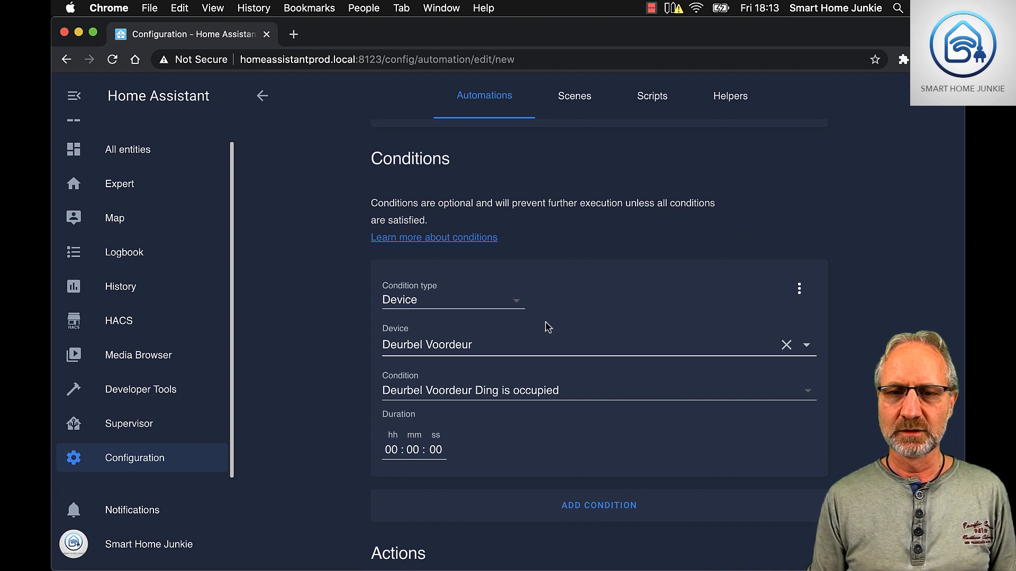
click(512, 302)
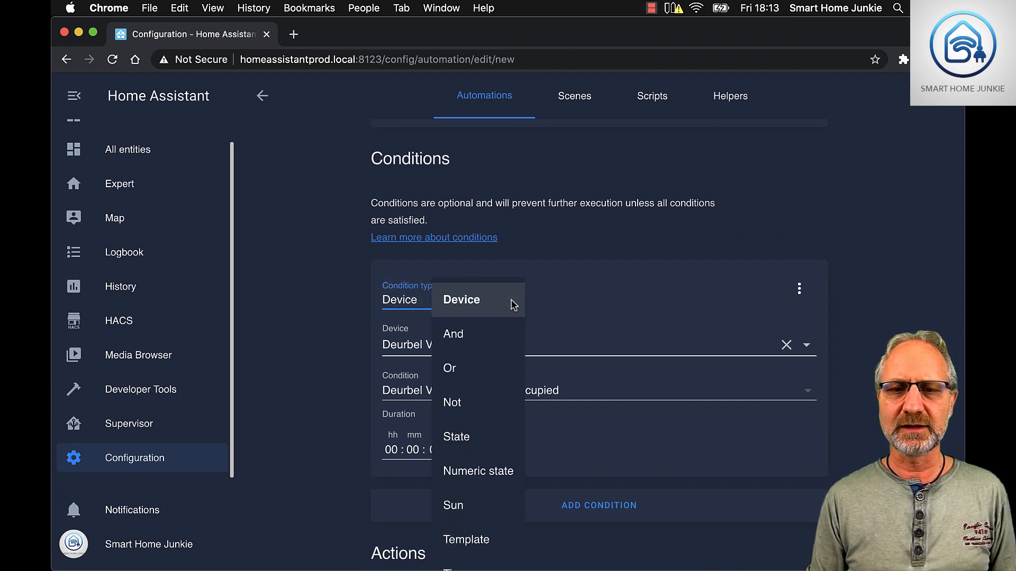
scroll(509, 322, down, 2)
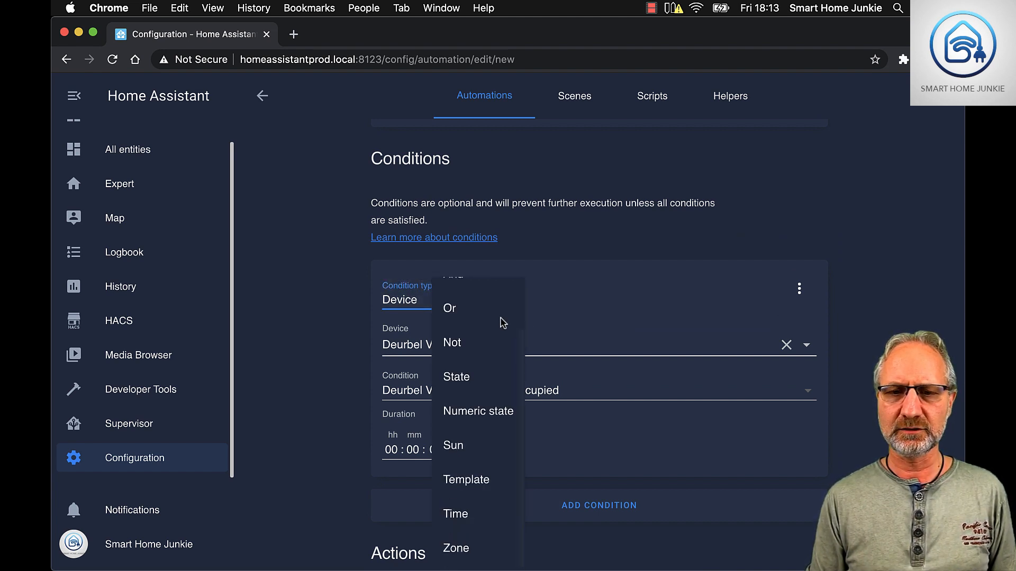
scroll(524, 315, up, 2)
click(476, 307)
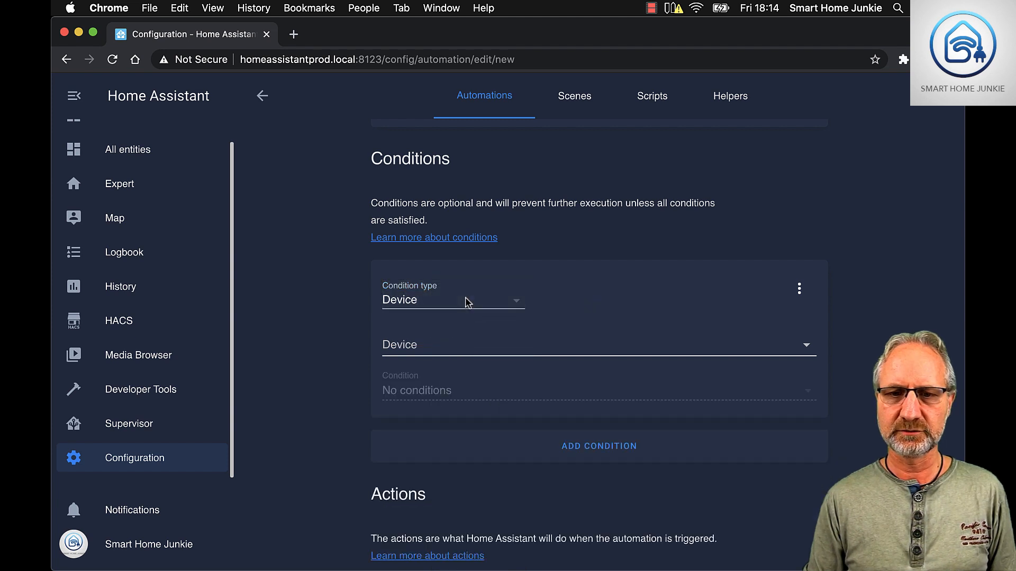
Step: Review the motion sensor trigger and choose Device as the type of the automation's first action
scroll(556, 334, down, 5)
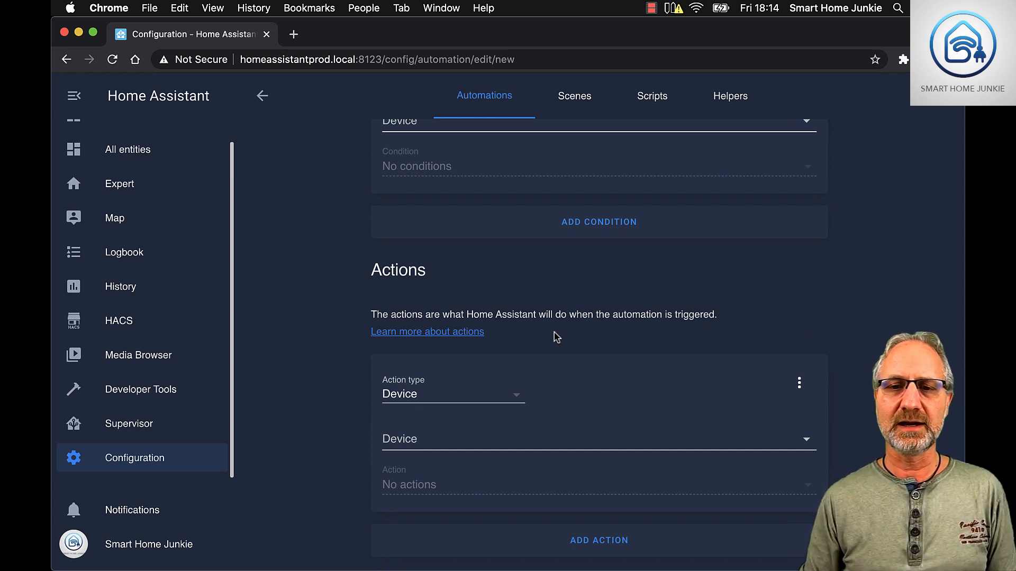
scroll(556, 328, up, 10)
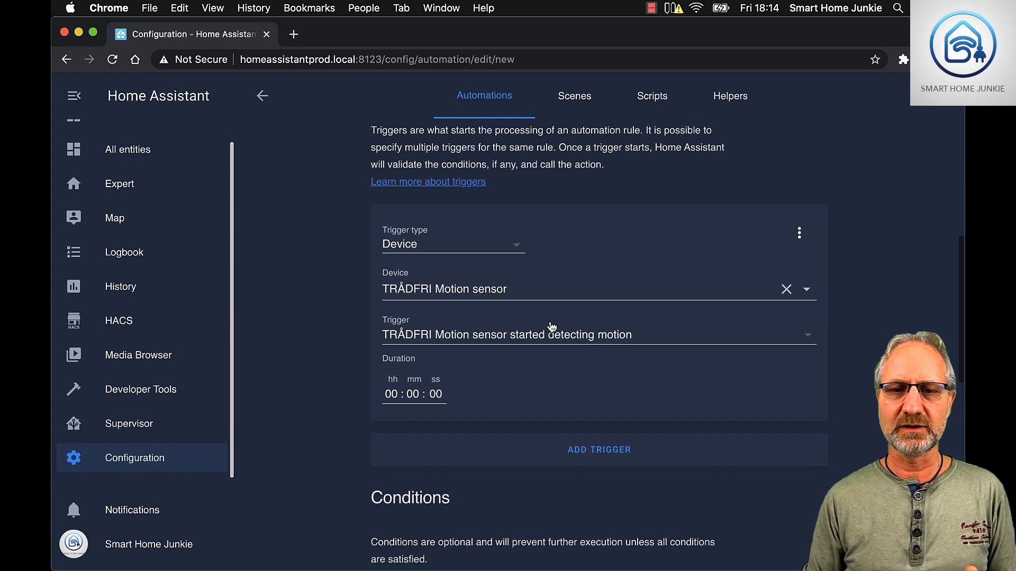
scroll(553, 325, down, 8)
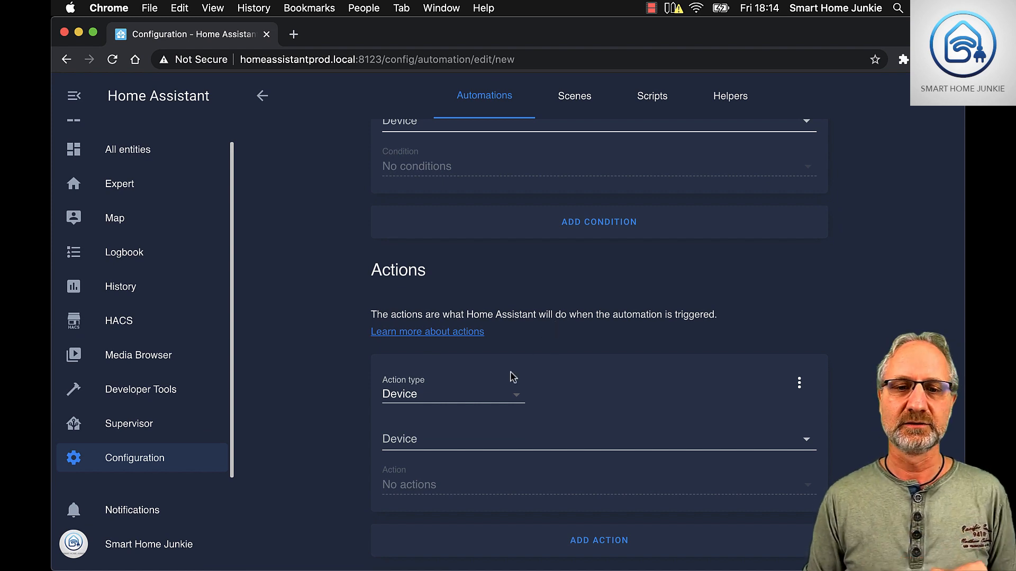
click(513, 402)
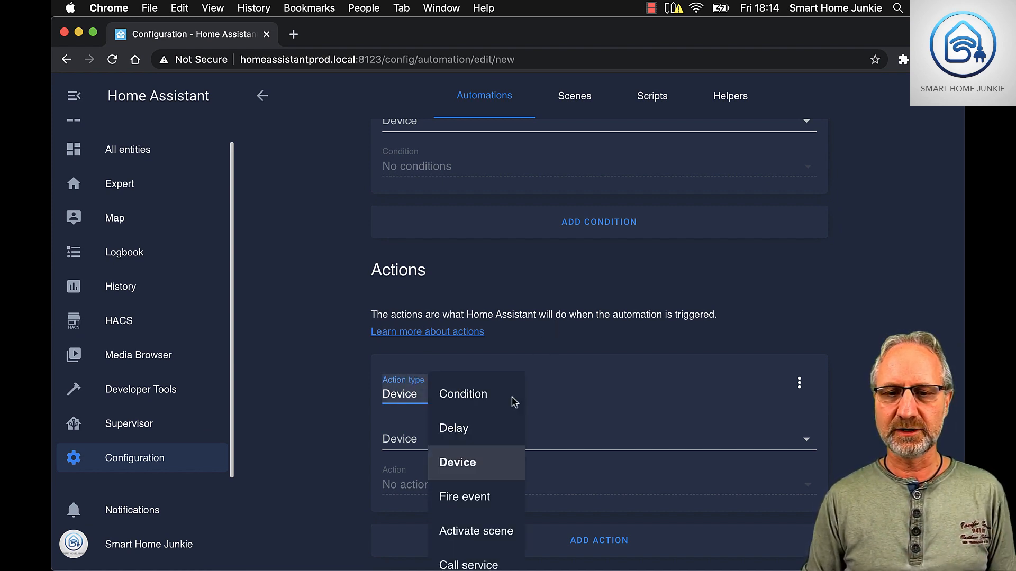
click(479, 466)
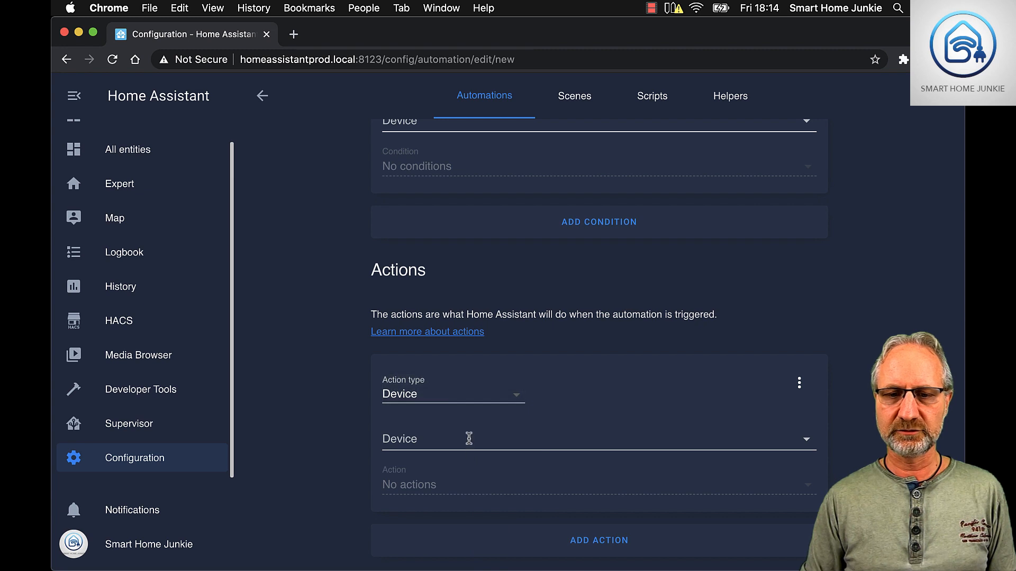
Step: Select Keuken Spot 1 as the first action's device and set the action to "Turn on Keuken Spot 1"
click(468, 439)
scroll(586, 289, down, 12)
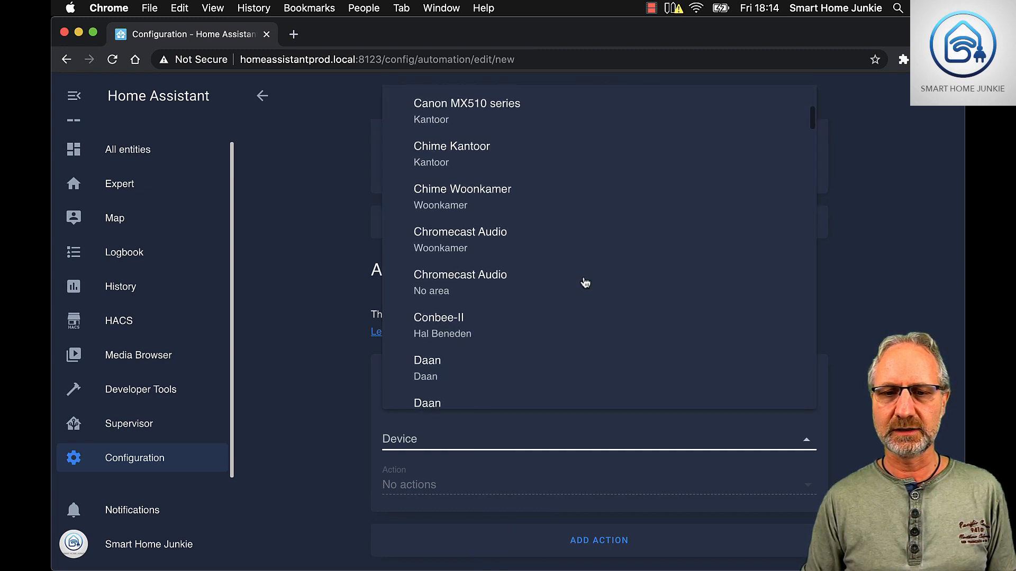
scroll(587, 289, down, 8)
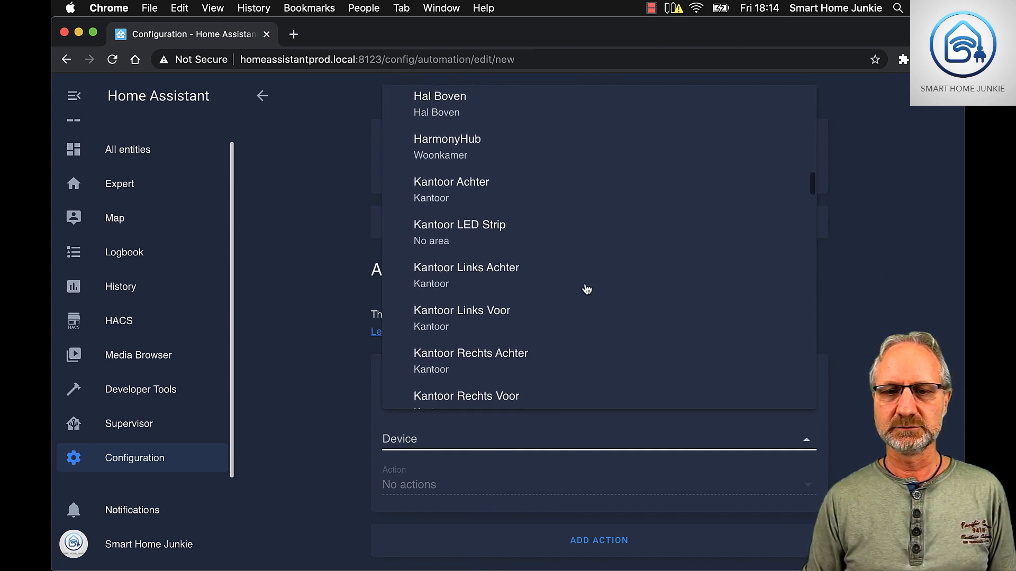
scroll(586, 289, down, 3)
scroll(586, 289, up, 3)
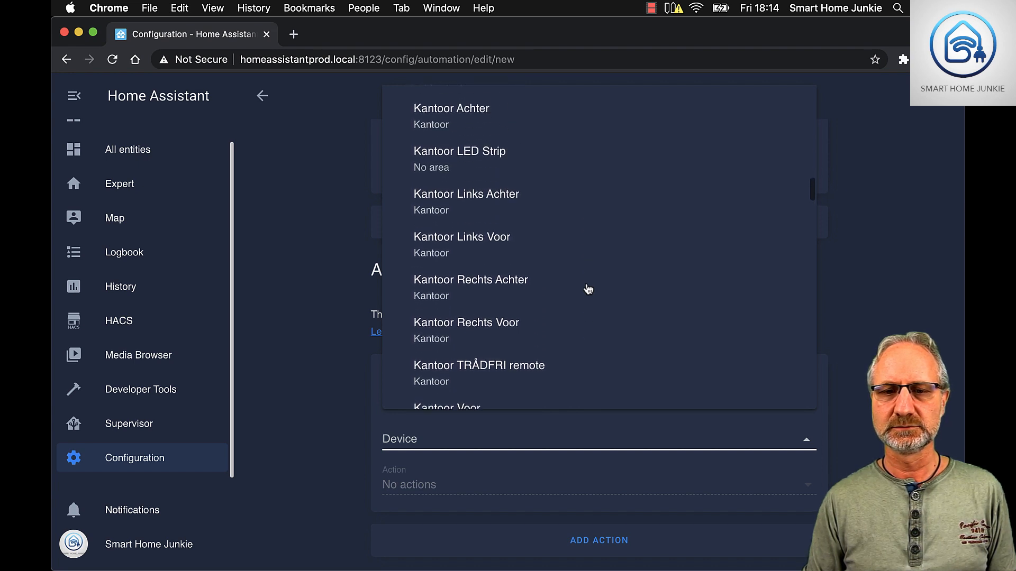
scroll(586, 288, down, 8)
scroll(577, 281, down, 1)
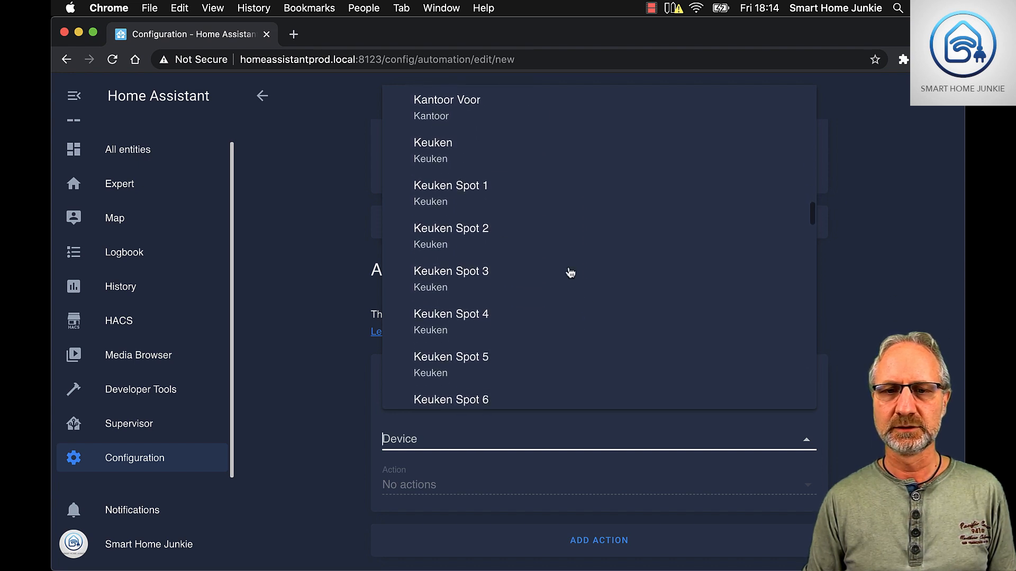
click(465, 188)
click(504, 484)
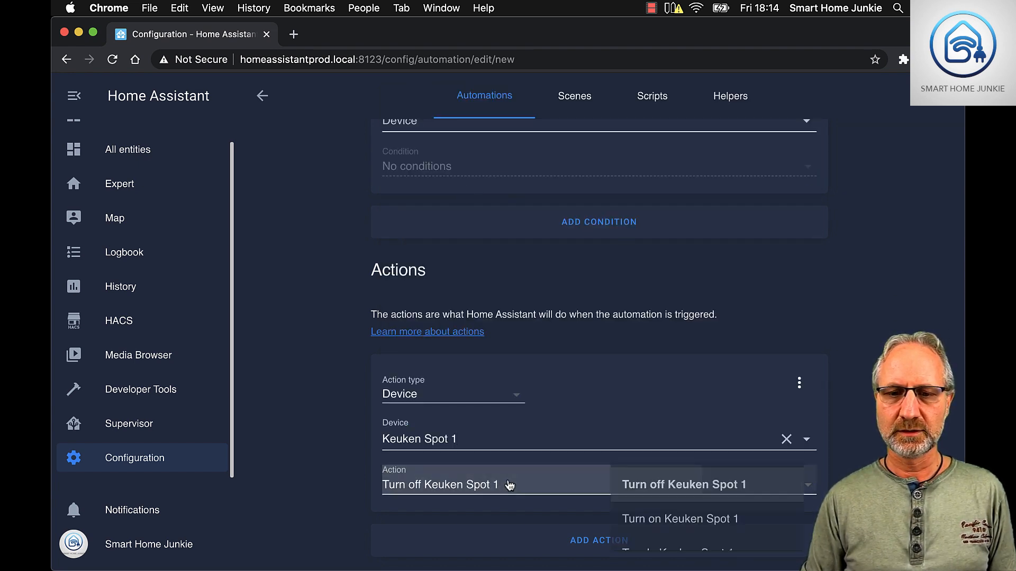
click(698, 520)
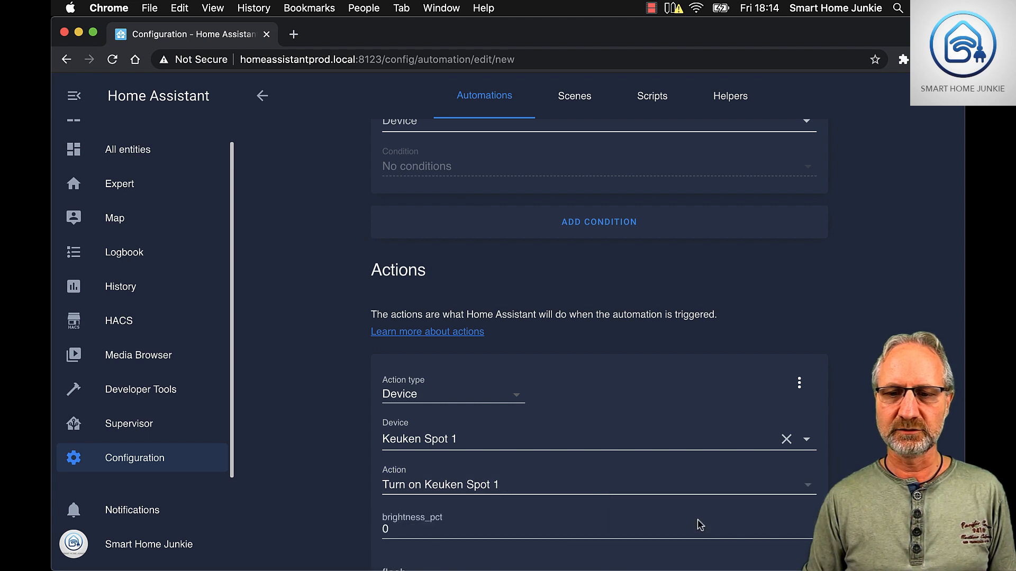
Step: Add a second device action for Keuken Spot 2 and set it to "Turn on Keuken Spot 2"
scroll(663, 364, down, 2)
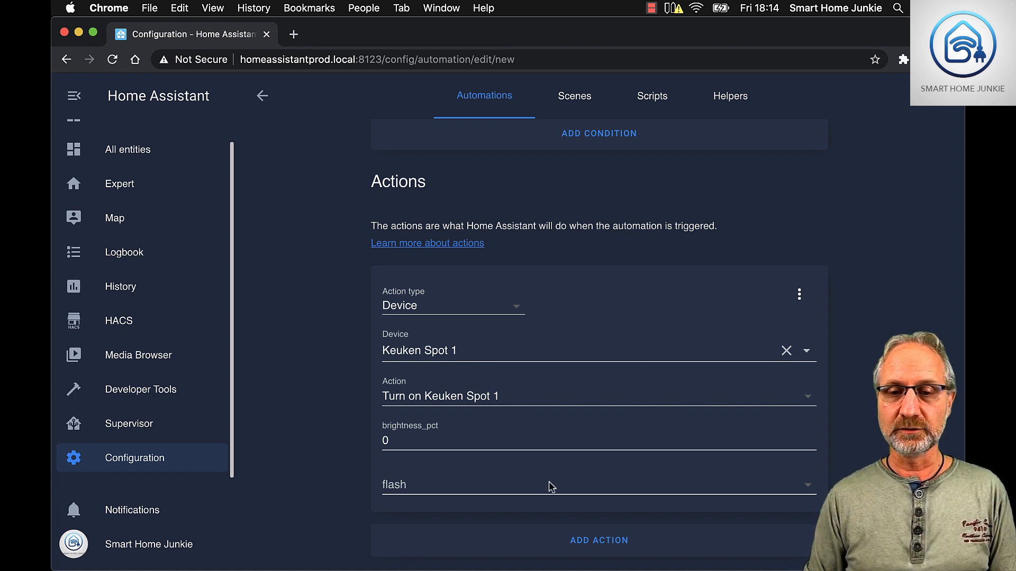
click(610, 545)
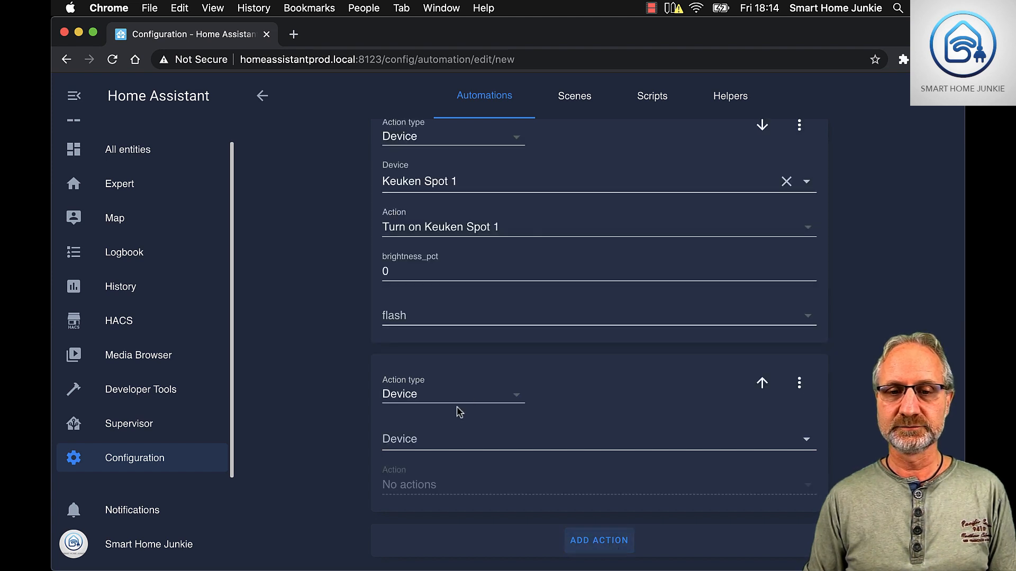
click(437, 437)
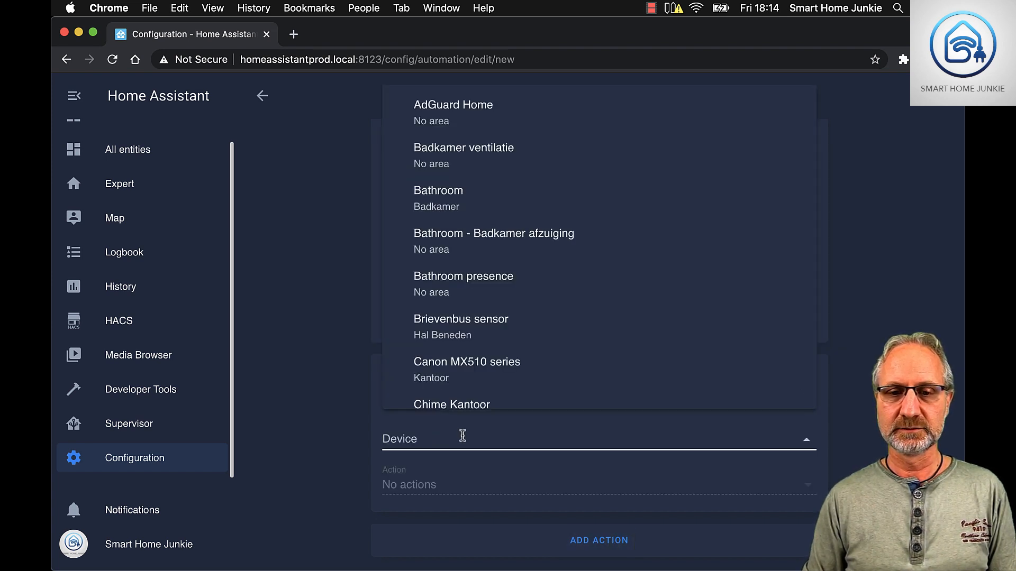
text(Keuk)
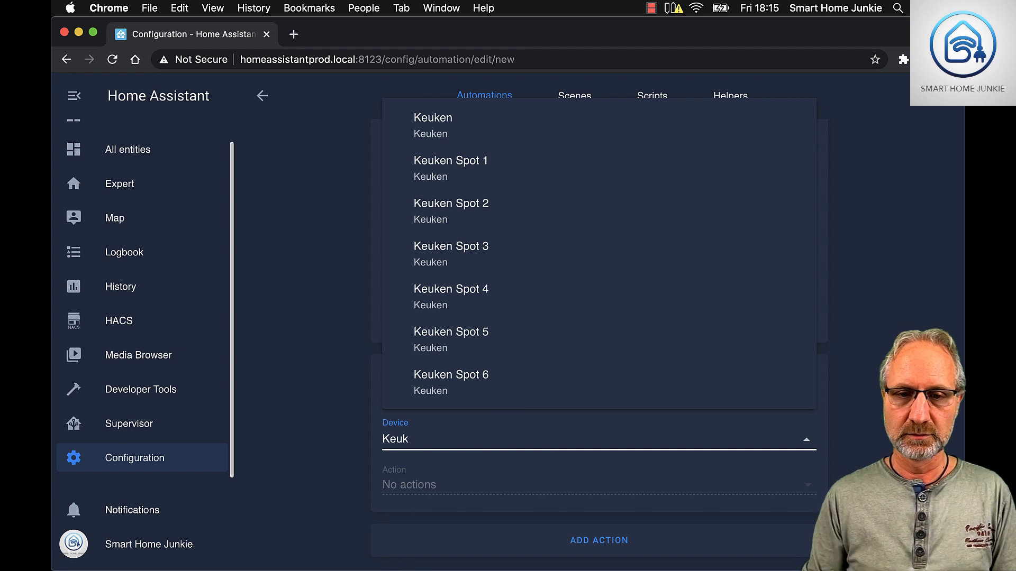
click(464, 214)
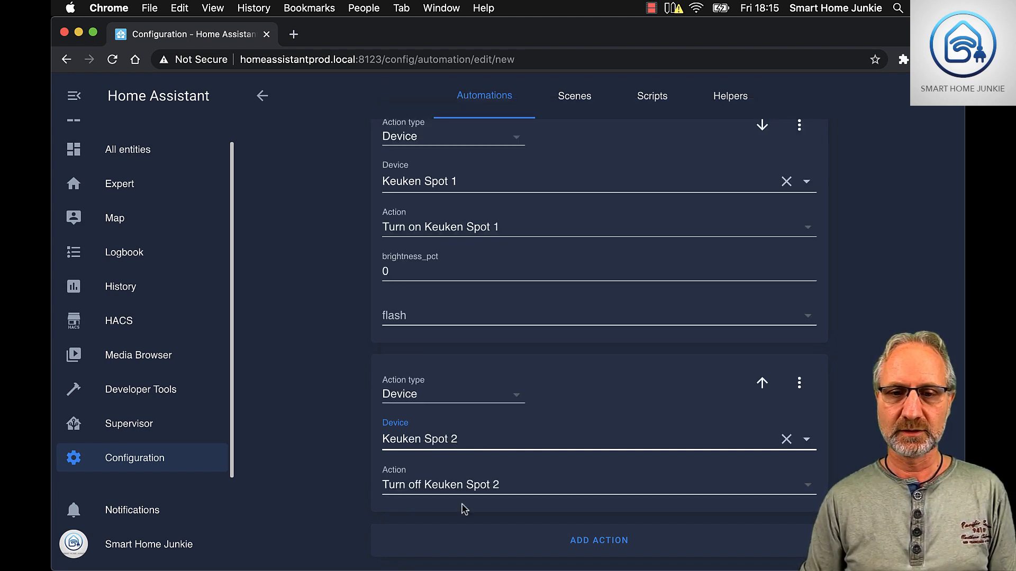
click(487, 489)
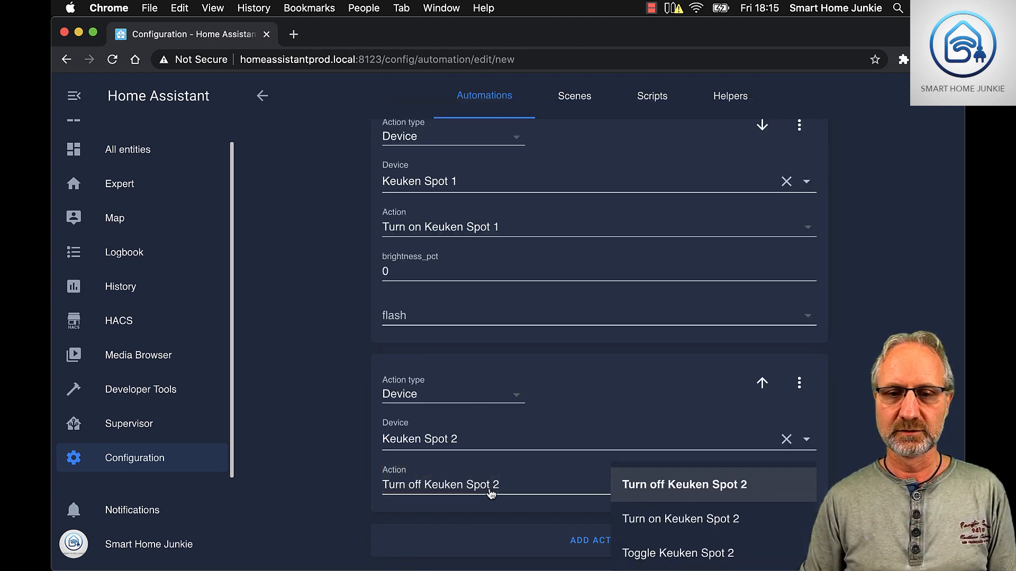
click(699, 522)
scroll(624, 431, down, 2)
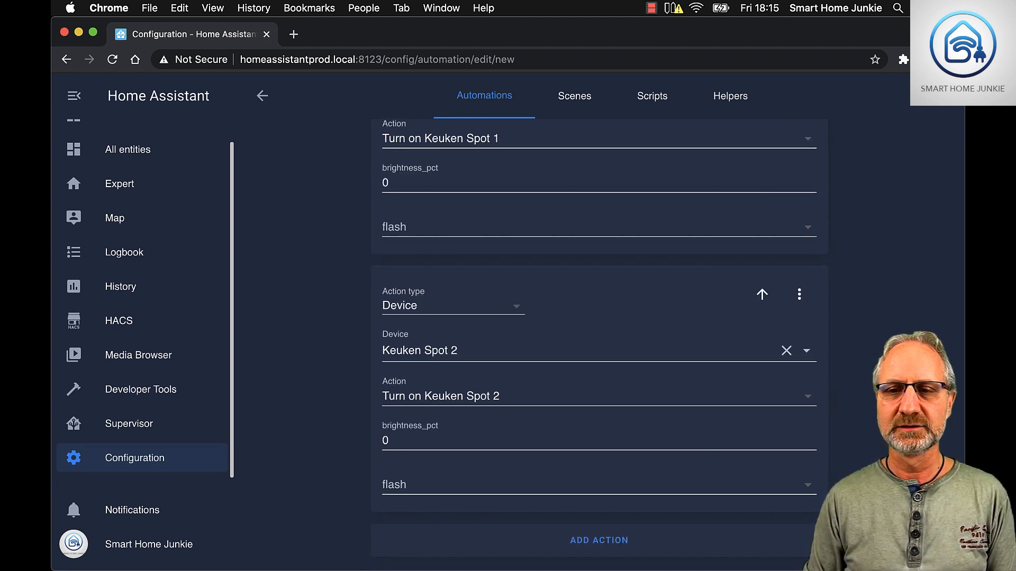
Step: Review the new automation from its name, description and mode down to the TRÅDFRI motion sensor trigger
scroll(788, 447, up, 15)
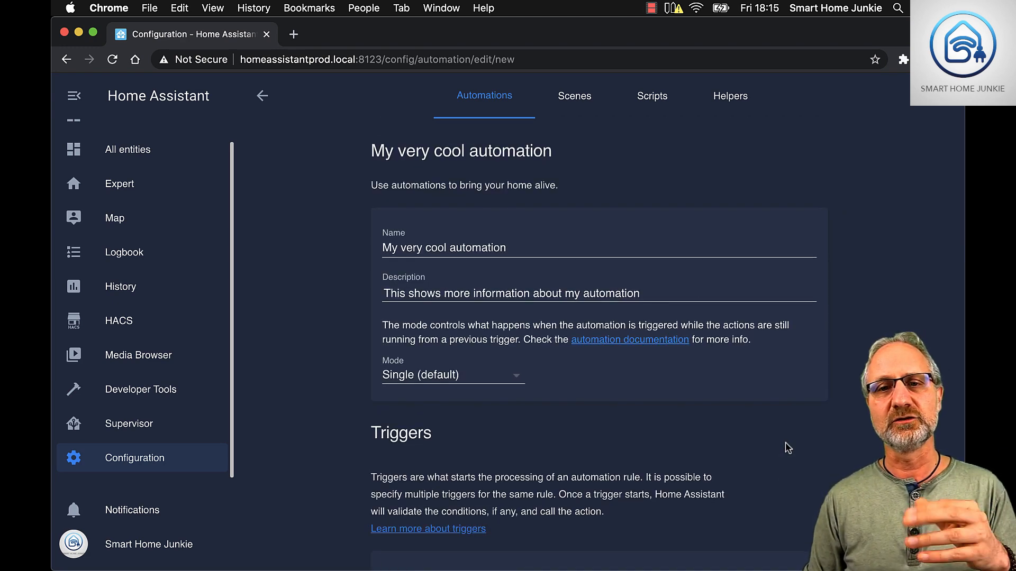
scroll(788, 447, down, 10)
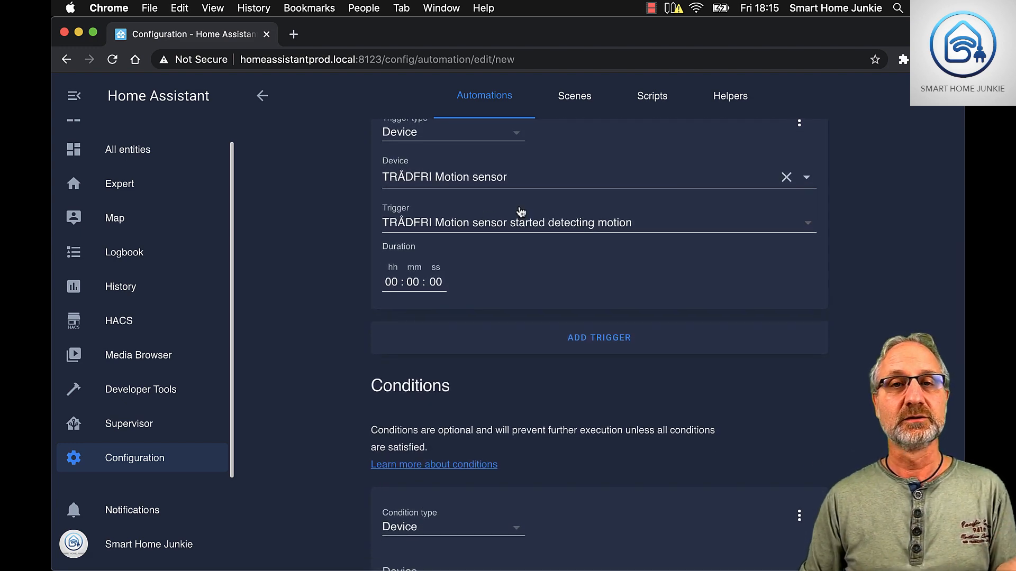
scroll(521, 212, up, 6)
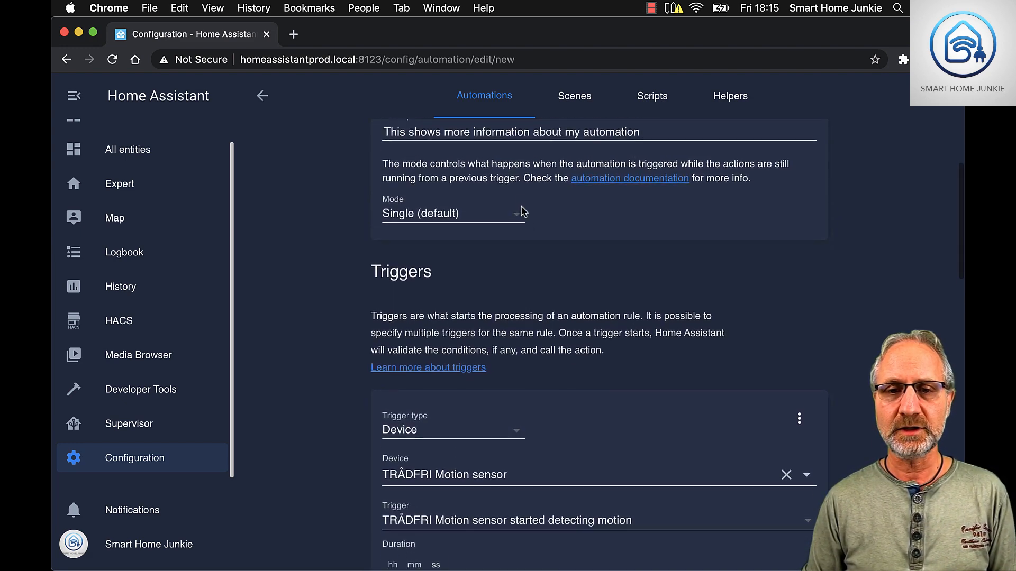
scroll(521, 212, up, 3)
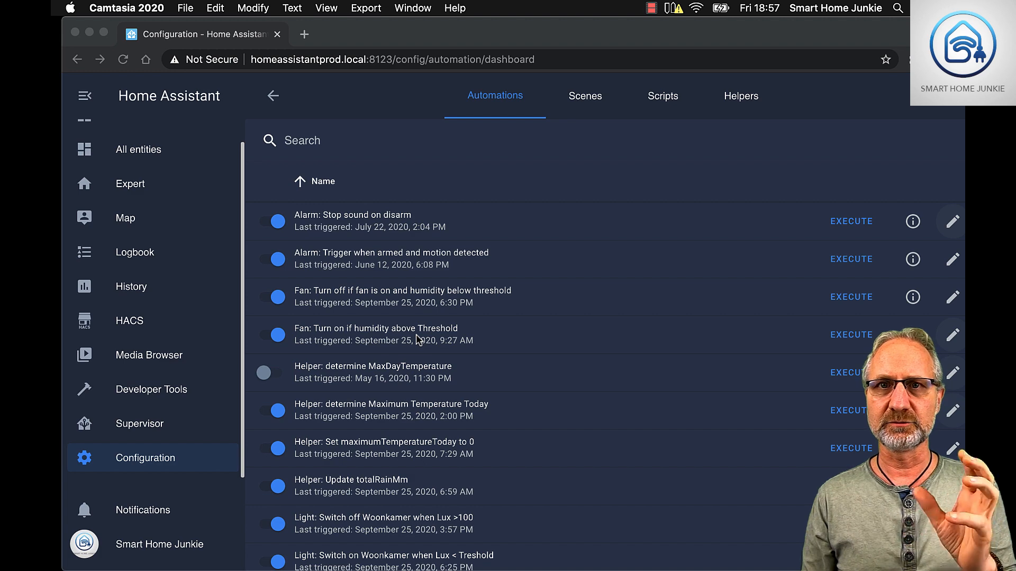
Step: Examine the trigger and action of the automation "Fan: Turn on if humidity above Threshold", then return to the automations list
click(419, 335)
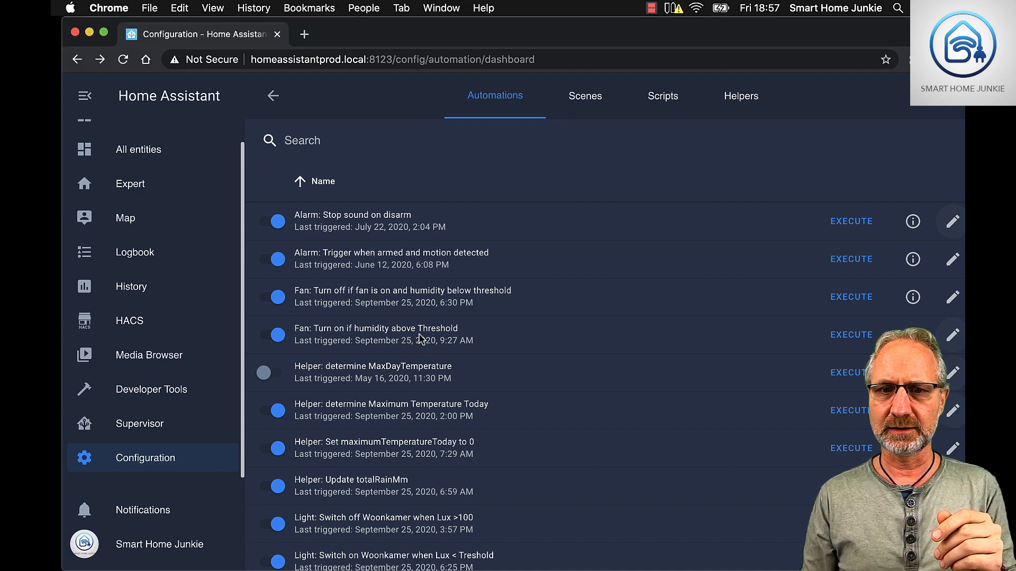
click(953, 338)
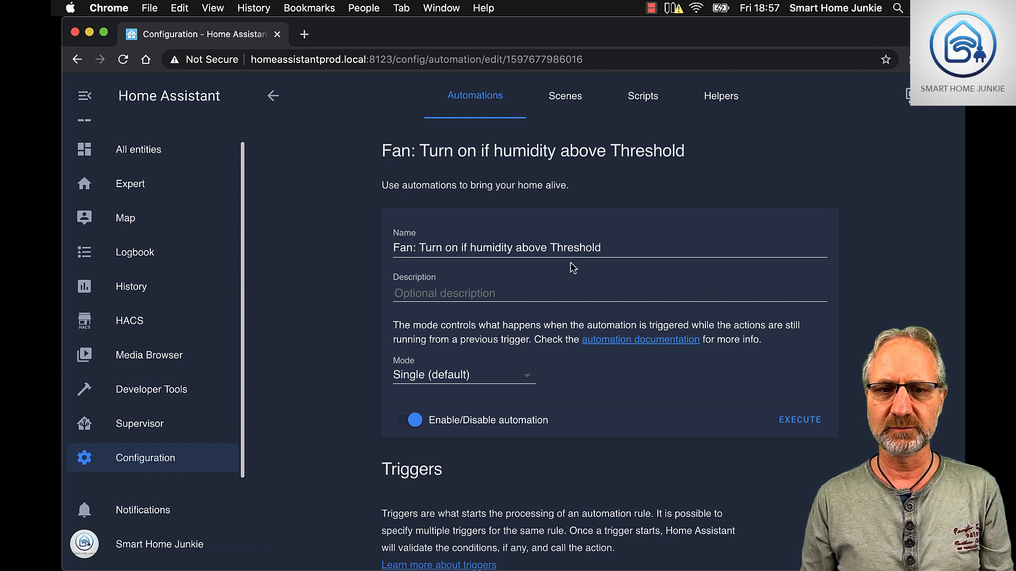
scroll(576, 269, down, 7)
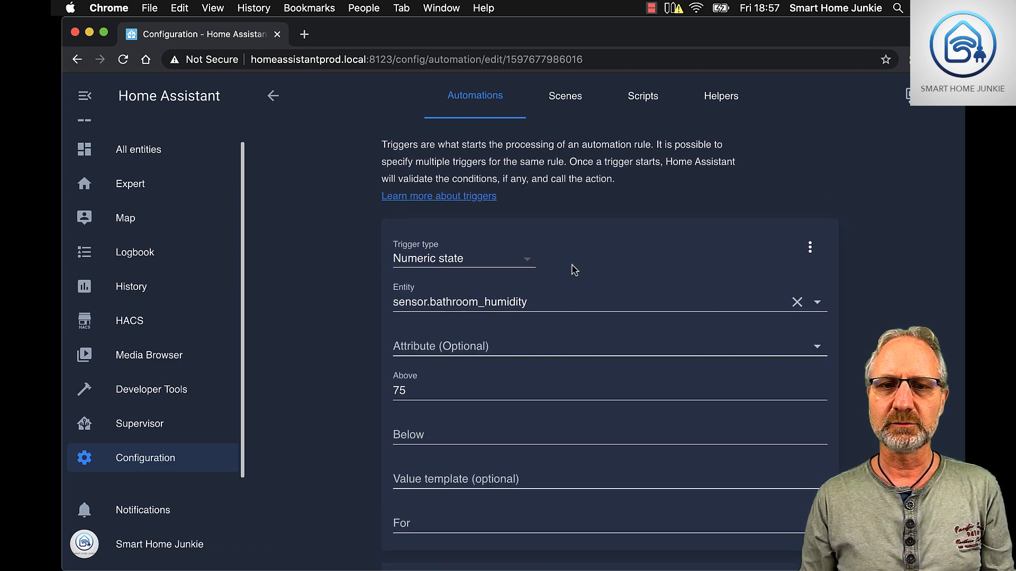
scroll(571, 268, down, 2)
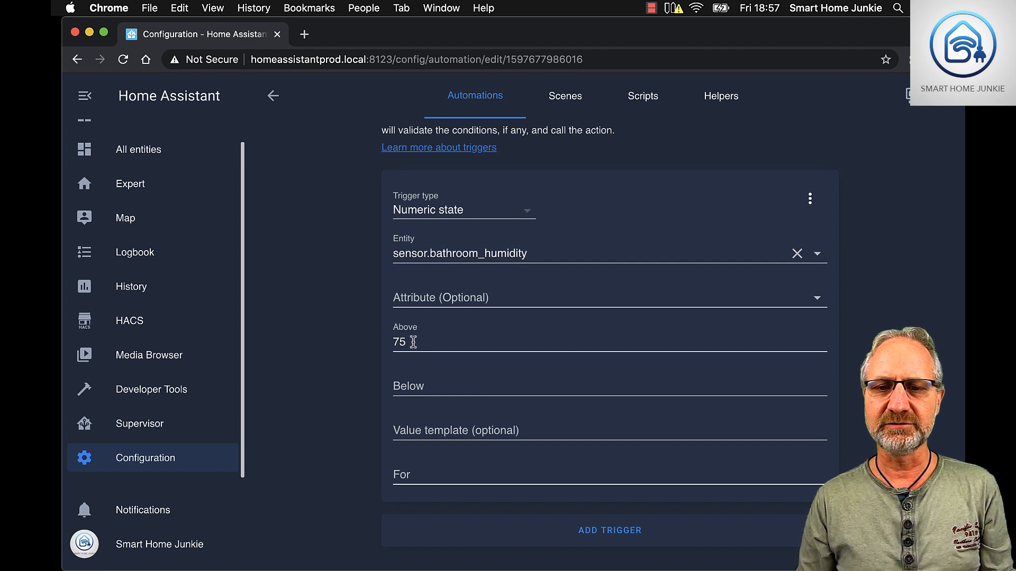
scroll(408, 343, down, 8)
scroll(426, 341, down, 2)
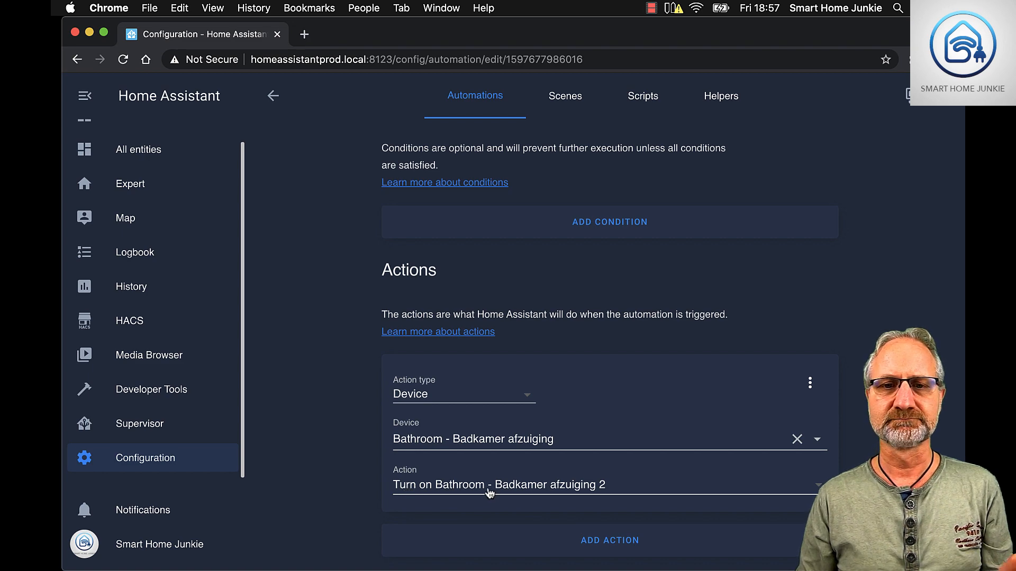
scroll(489, 493, up, 15)
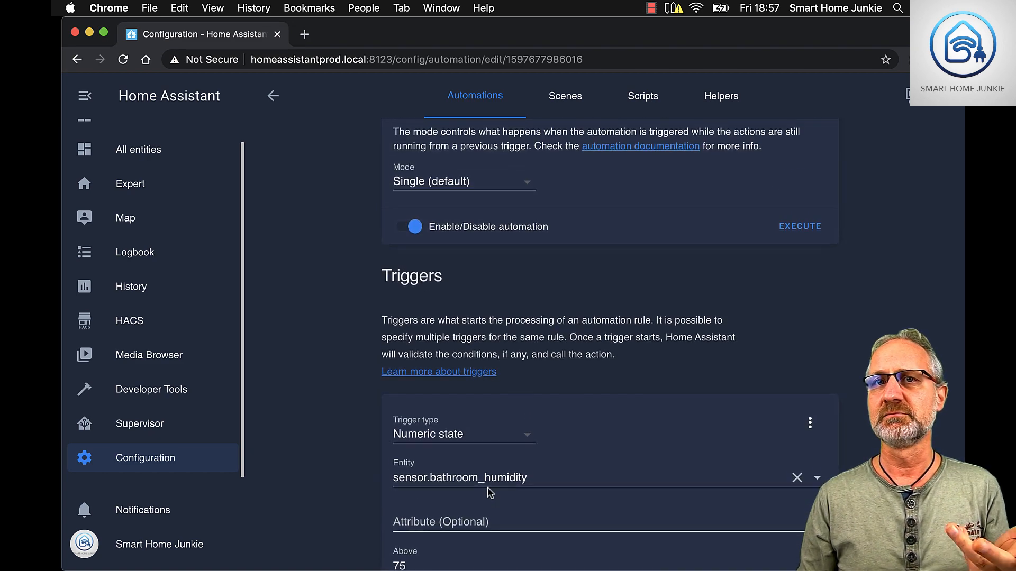
click(273, 97)
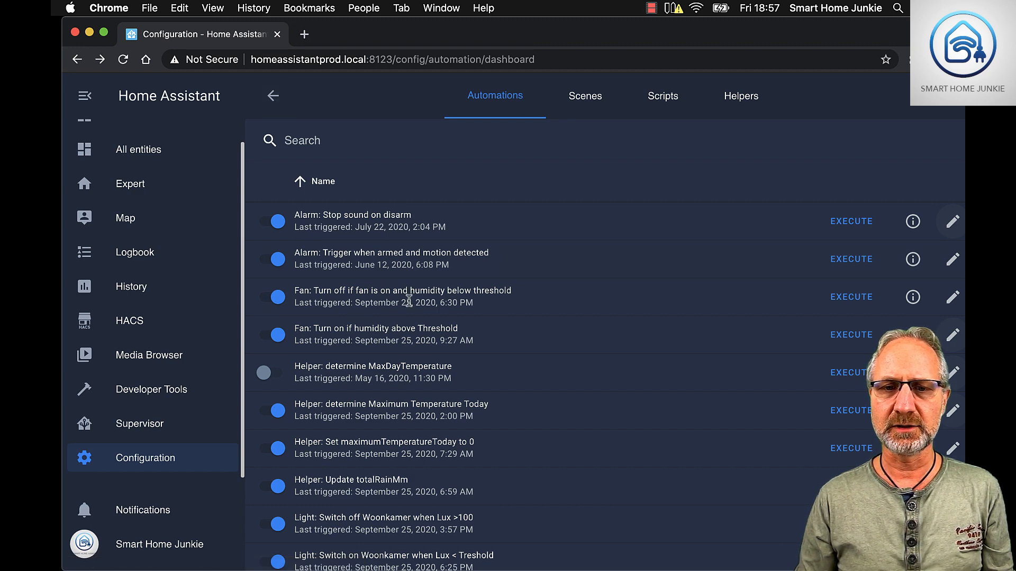
Step: Examine the trigger, its hold duration and the action of "Fan: Turn off if fan is on and humidity below threshold", then return to the list
click(952, 298)
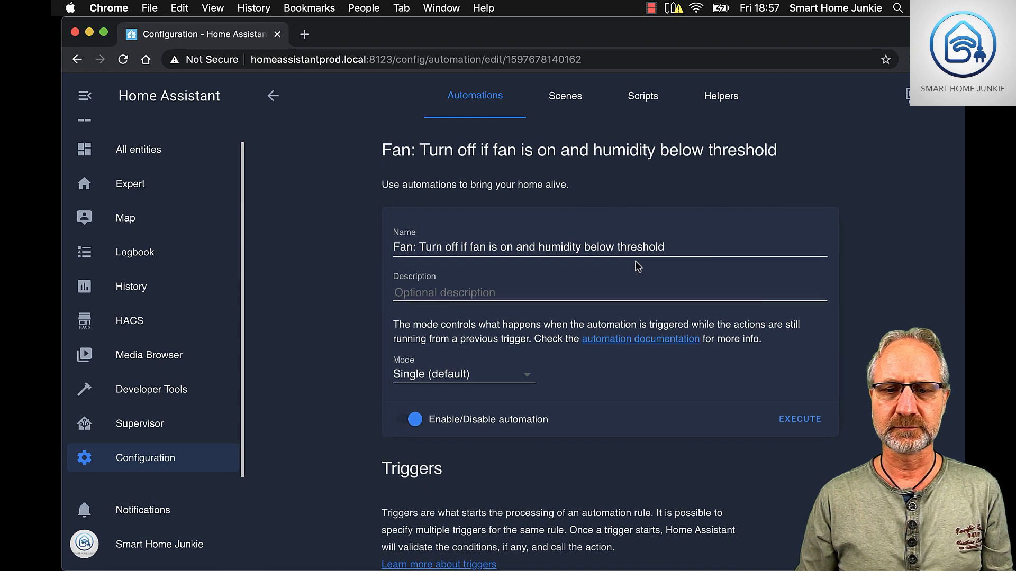
scroll(638, 266, down, 10)
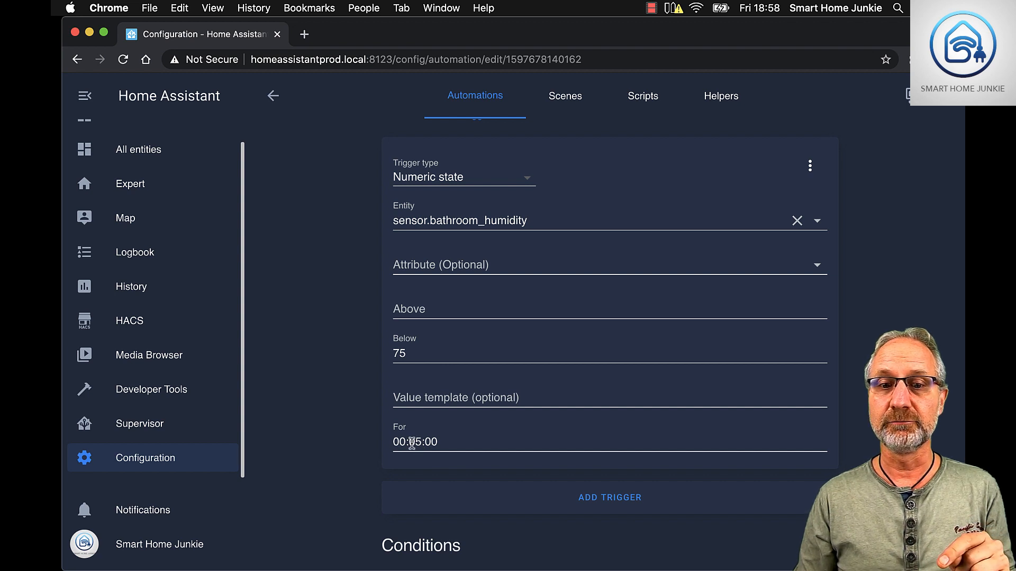
double_click(422, 442)
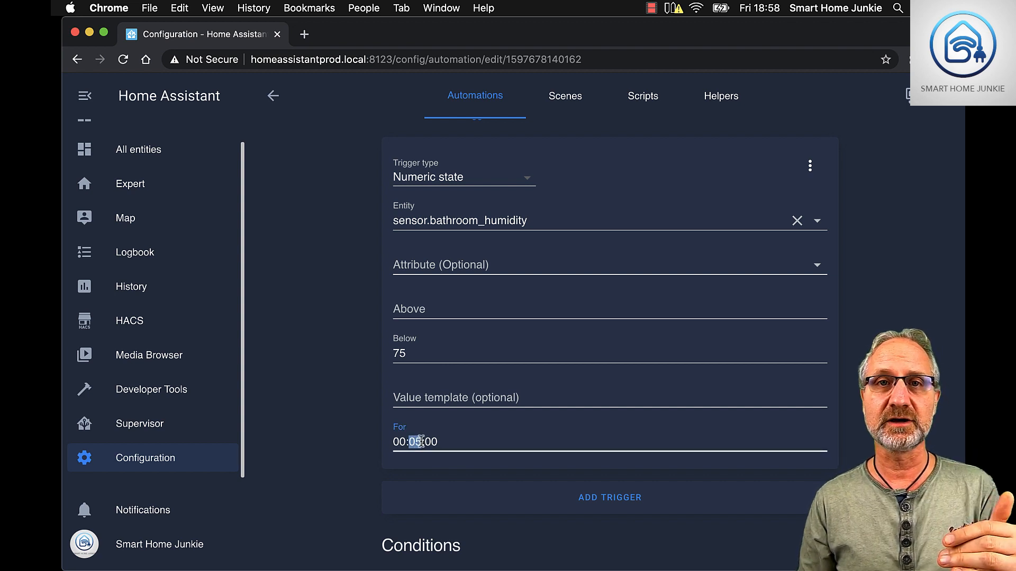
scroll(422, 442, down, 8)
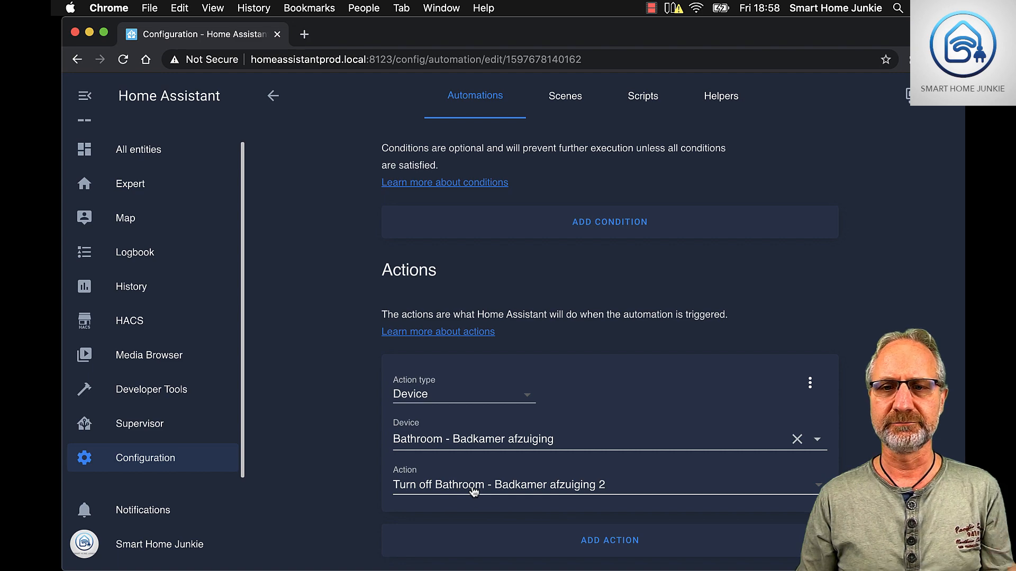
scroll(477, 490, up, 15)
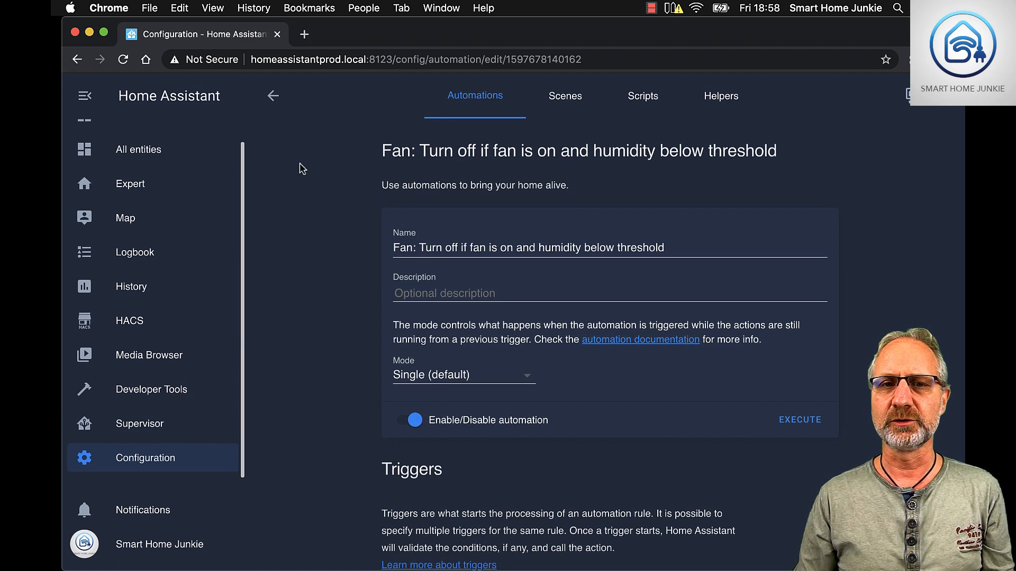
click(274, 98)
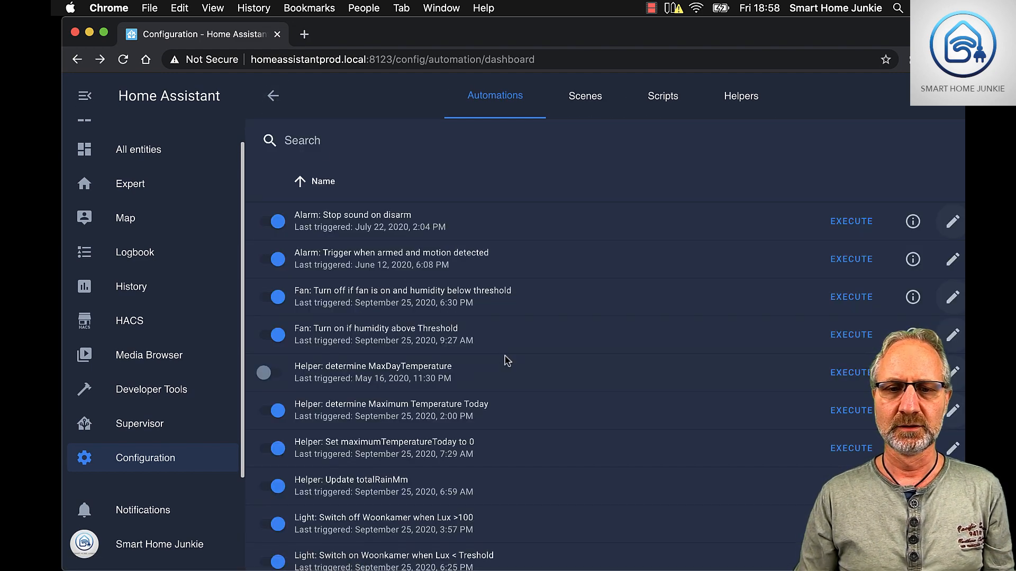
Step: Open the automation "Light: Turn Halverlichting on when motion is detected" and examine its trigger and sun condition
scroll(507, 360, down, 5)
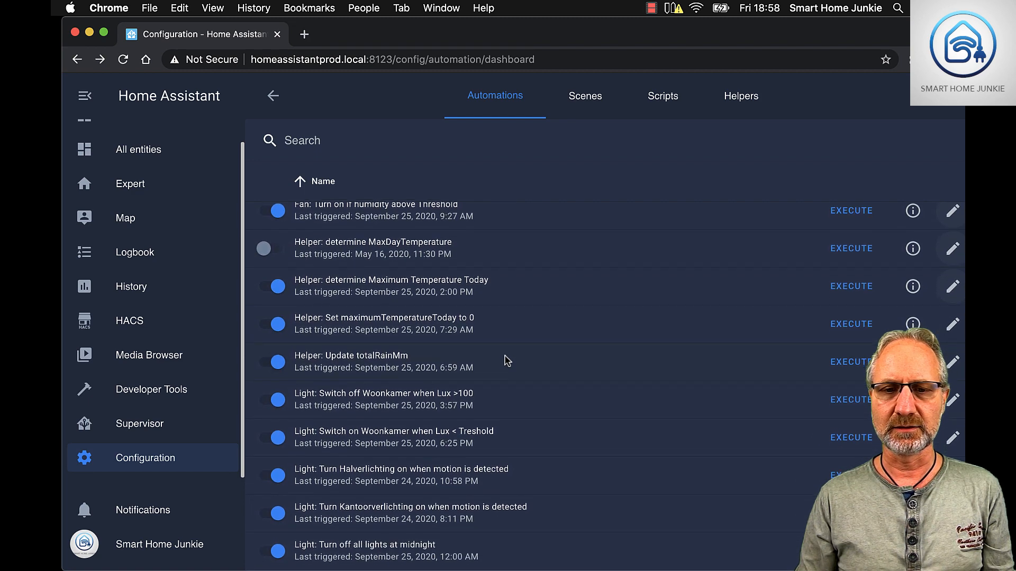
scroll(506, 360, down, 5)
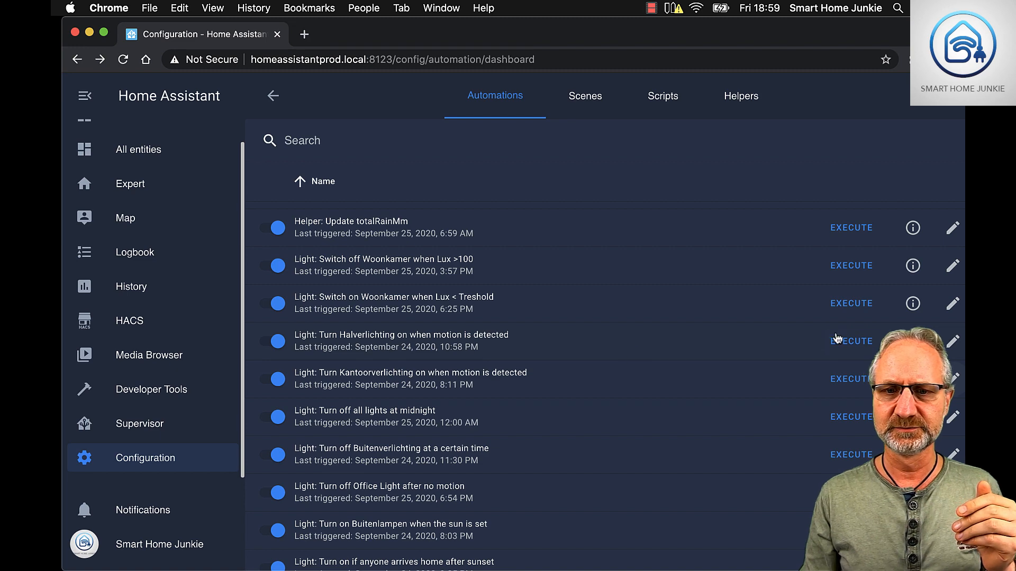
click(954, 345)
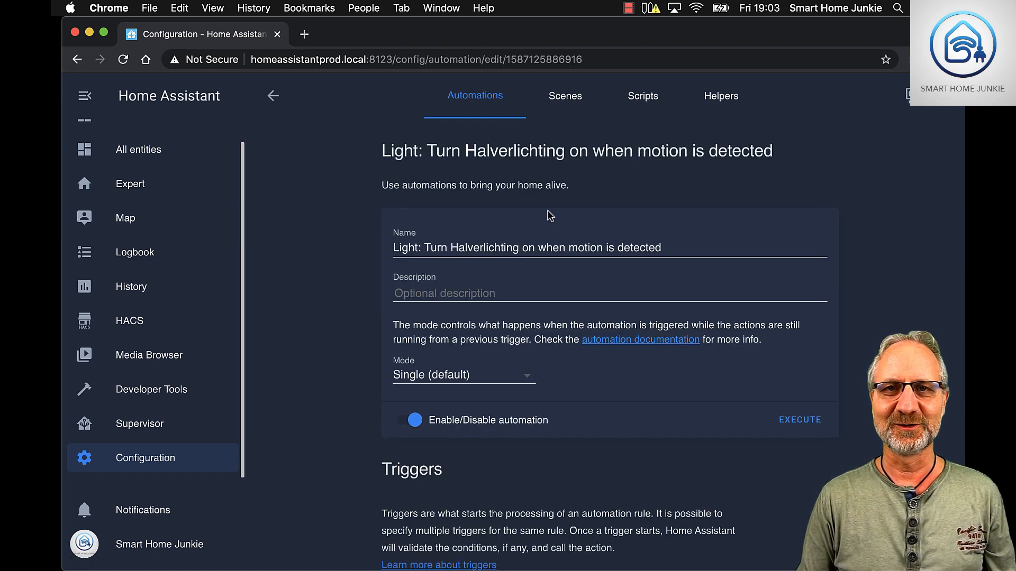
scroll(553, 220, down, 10)
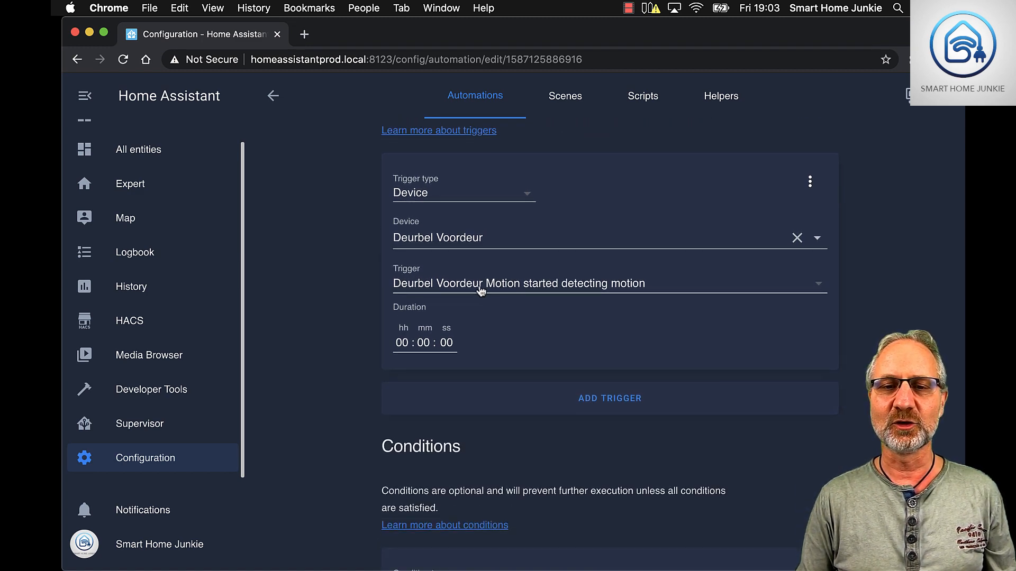
scroll(611, 291, down, 5)
scroll(616, 283, down, 2)
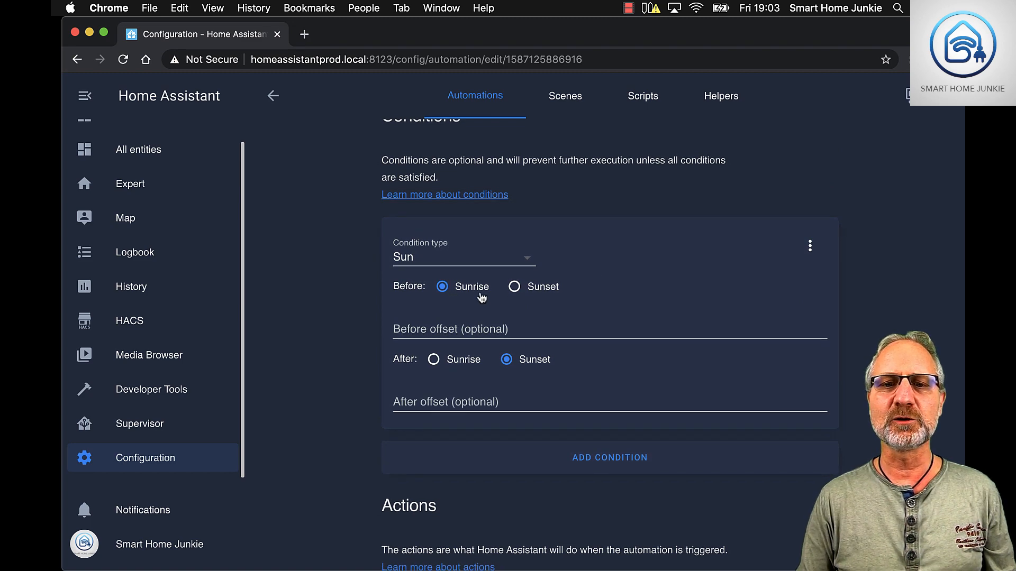
Step: Examine the Halverlichting automation's sequence of device and delay actions, then return to the automations list
scroll(576, 365, down, 8)
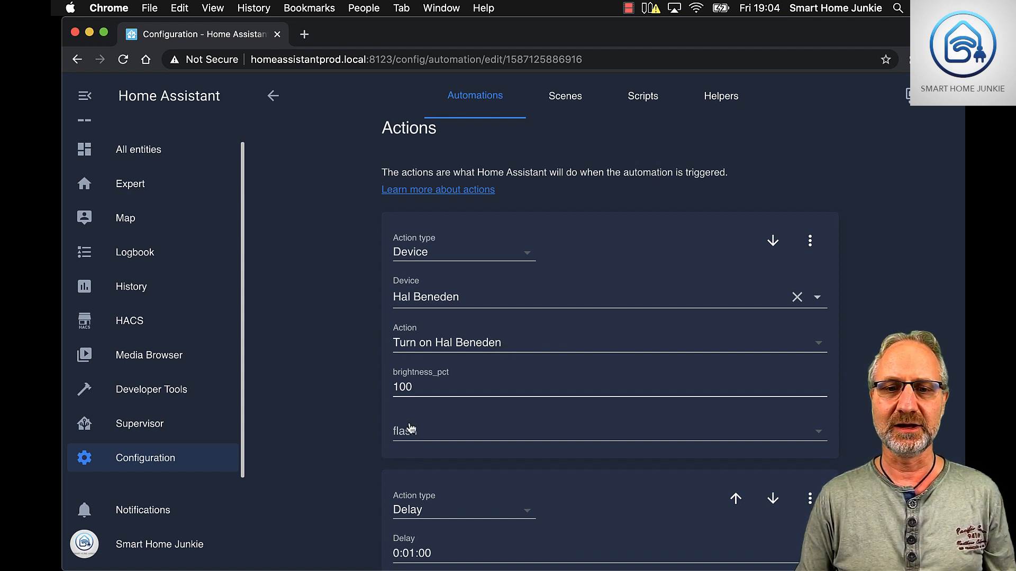
scroll(453, 392, down, 1)
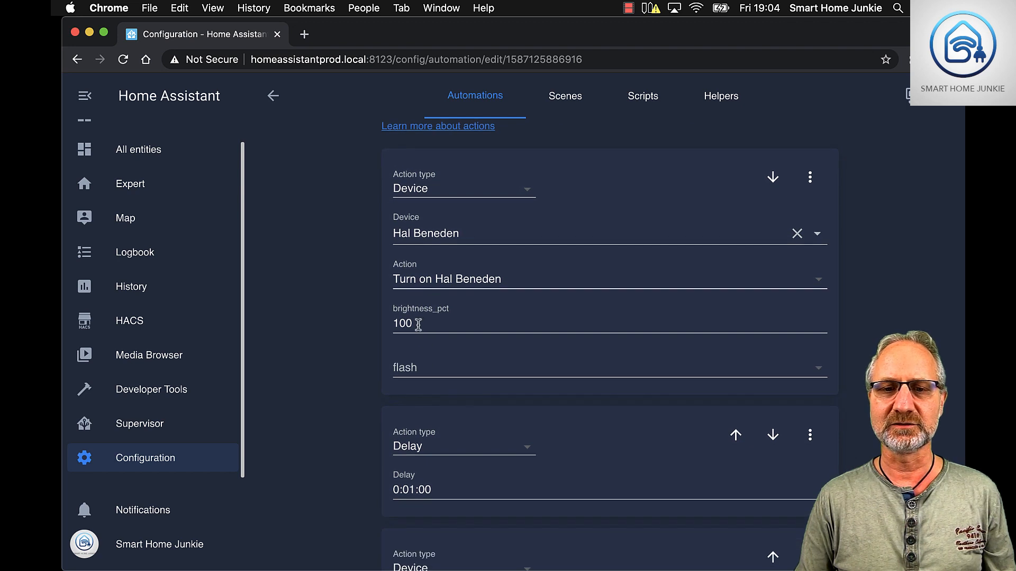
scroll(431, 334, down, 3)
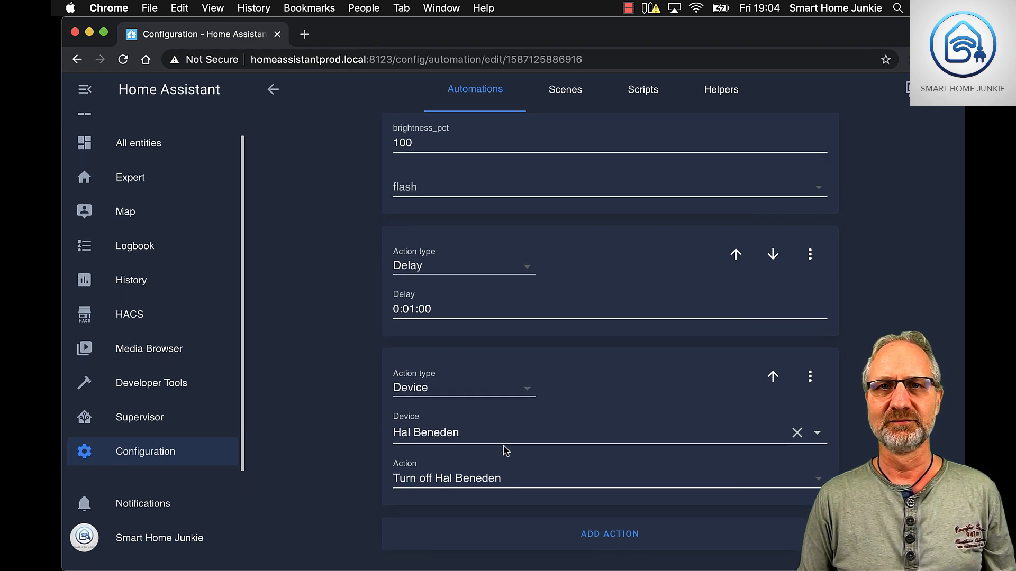
scroll(531, 415, up, 2)
scroll(531, 412, up, 20)
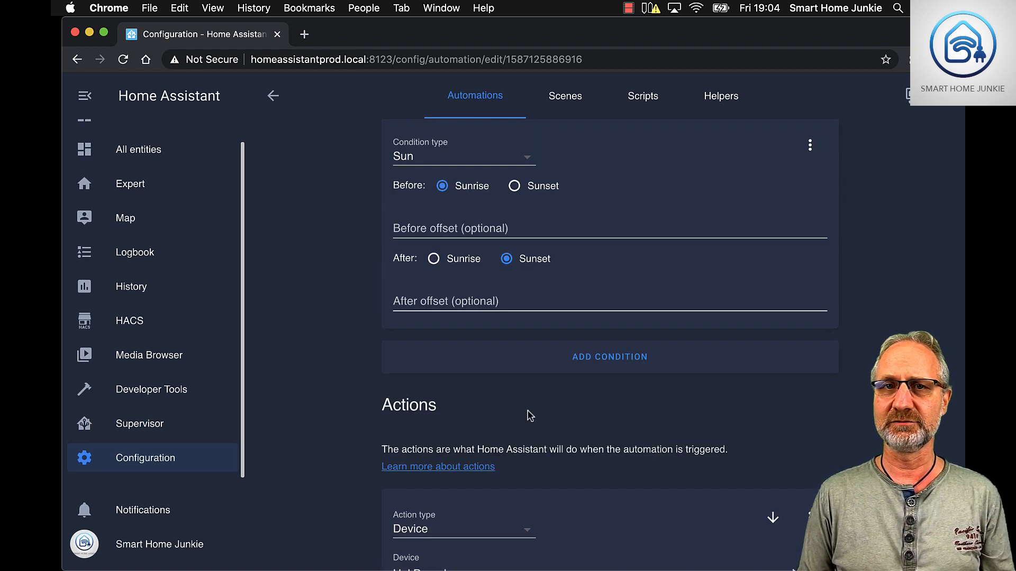
click(274, 97)
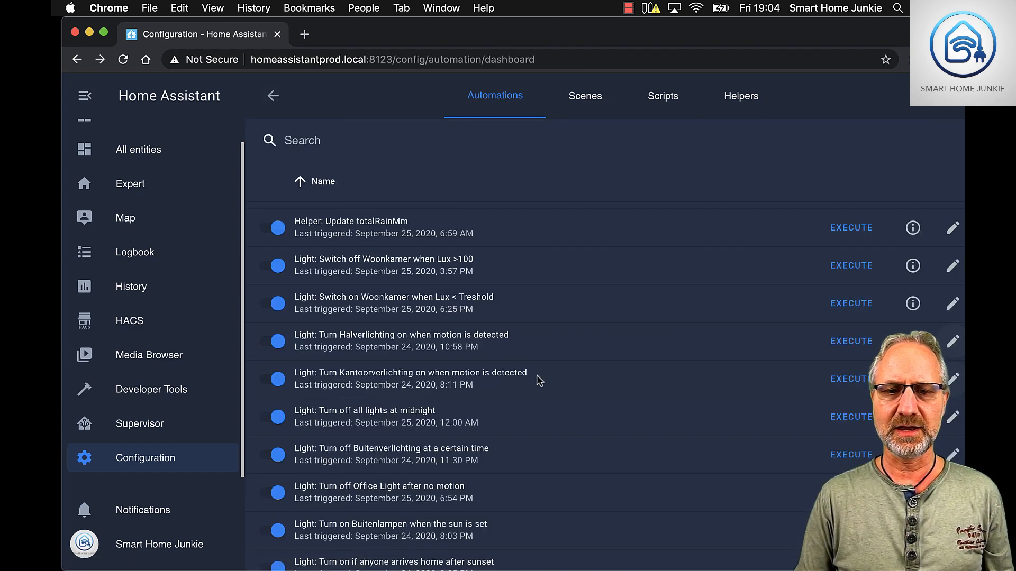
Step: Open the automation "Notify: Printer ink is low" and examine its first device trigger for the Canon MX510 series
scroll(538, 373, down, 4)
scroll(539, 375, down, 10)
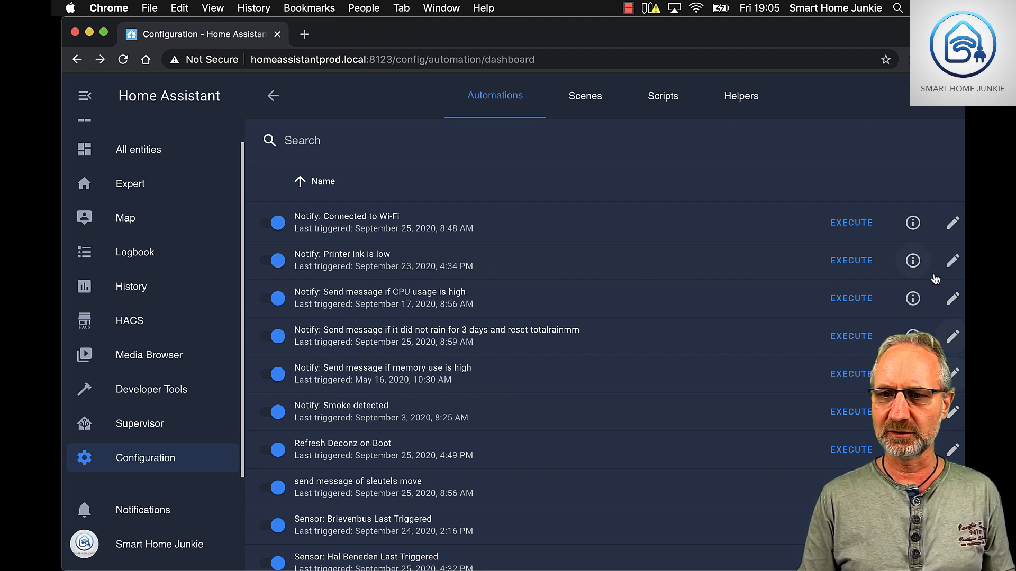
click(953, 266)
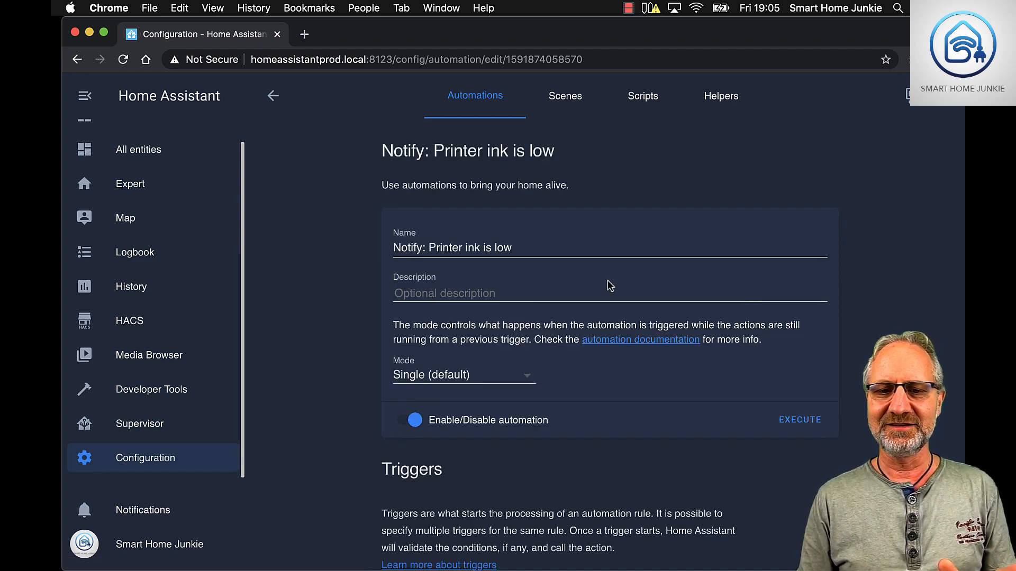
scroll(608, 286, down, 3)
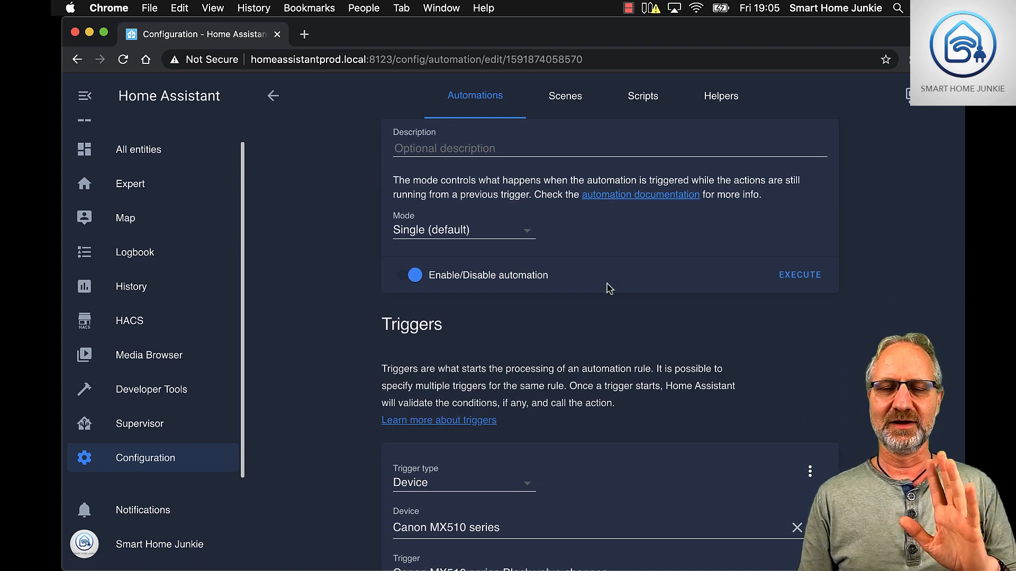
scroll(609, 288, down, 2)
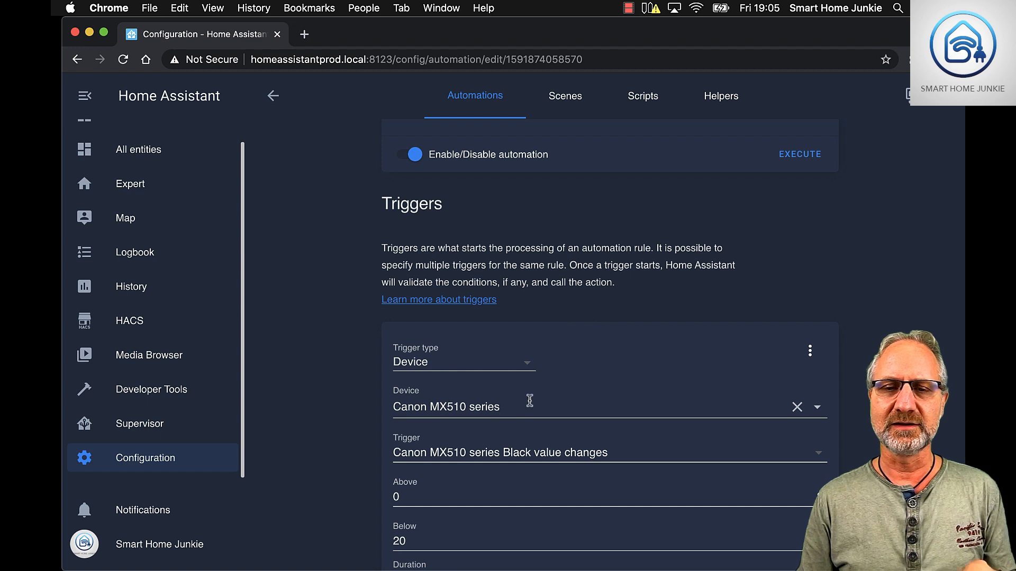
scroll(532, 399, down, 2)
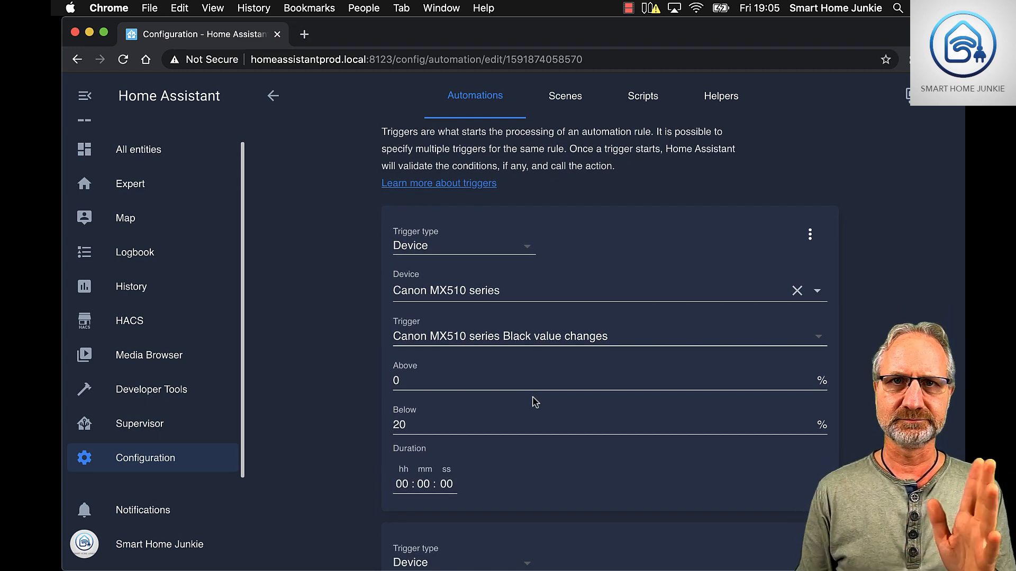
Step: Look through the trigger options offered for the Canon MX510 series and keep the black value trigger, checking its thresholds
click(507, 338)
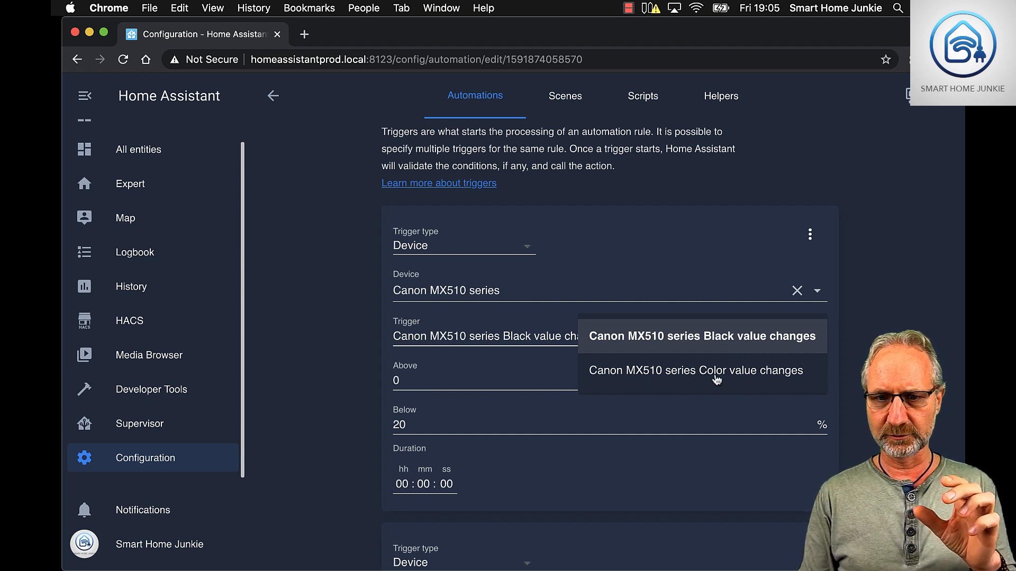
click(467, 376)
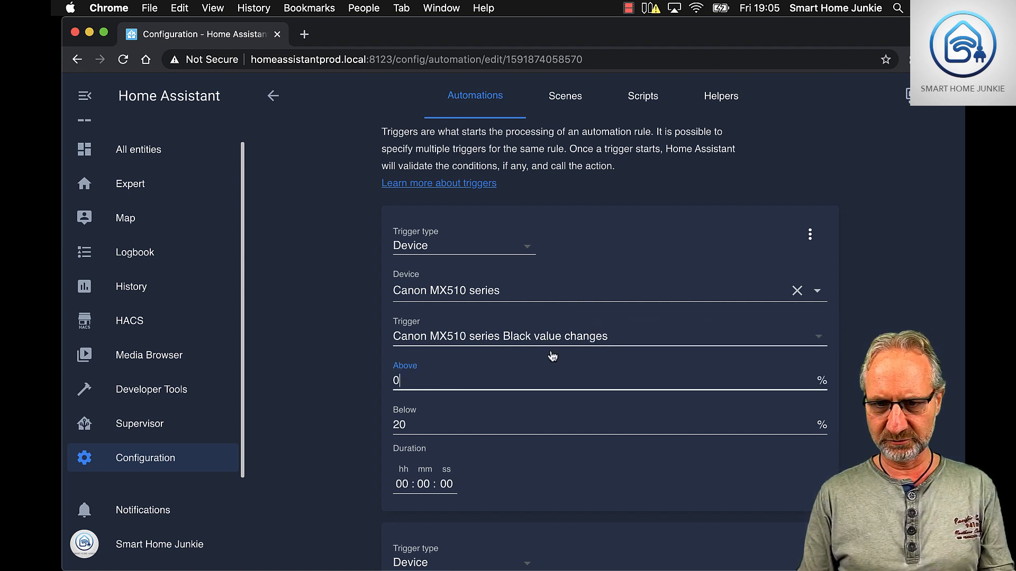
scroll(548, 353, down, 2)
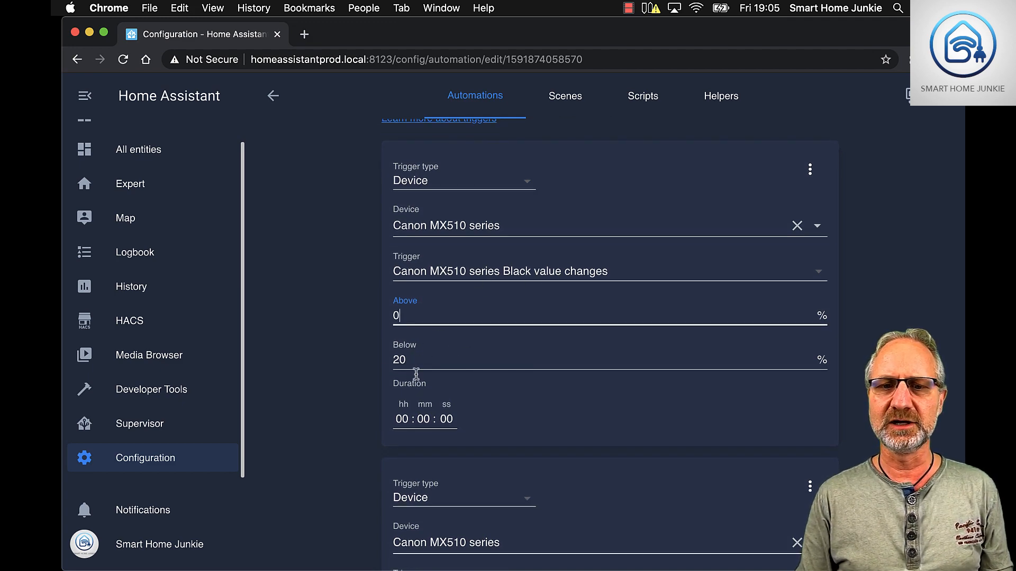
Step: Examine the printer ink automation's second device trigger for the Canon MX510 series color value and its conditions section
scroll(466, 369, down, 1)
scroll(467, 369, down, 10)
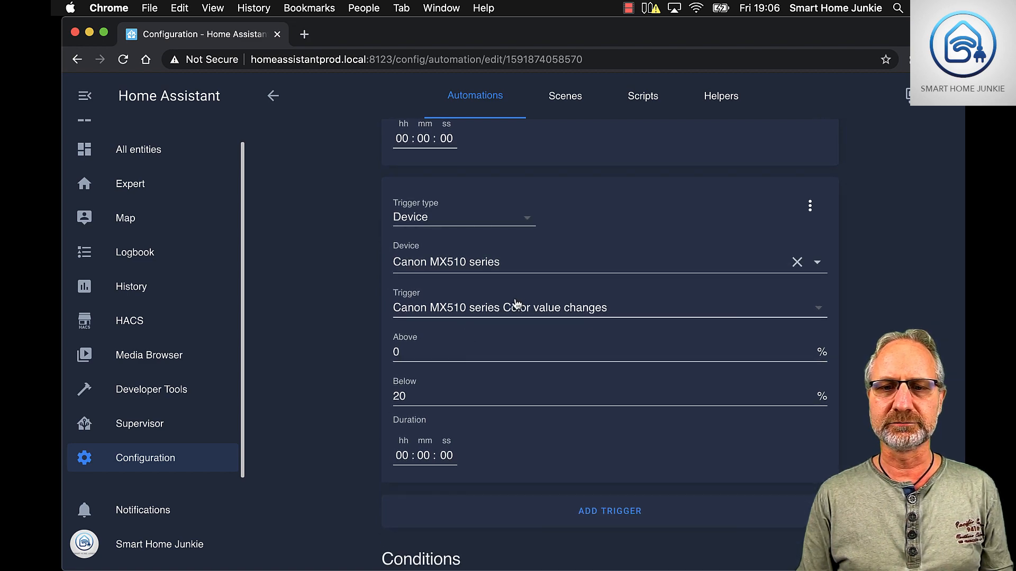
scroll(453, 391, down, 2)
scroll(453, 391, down, 13)
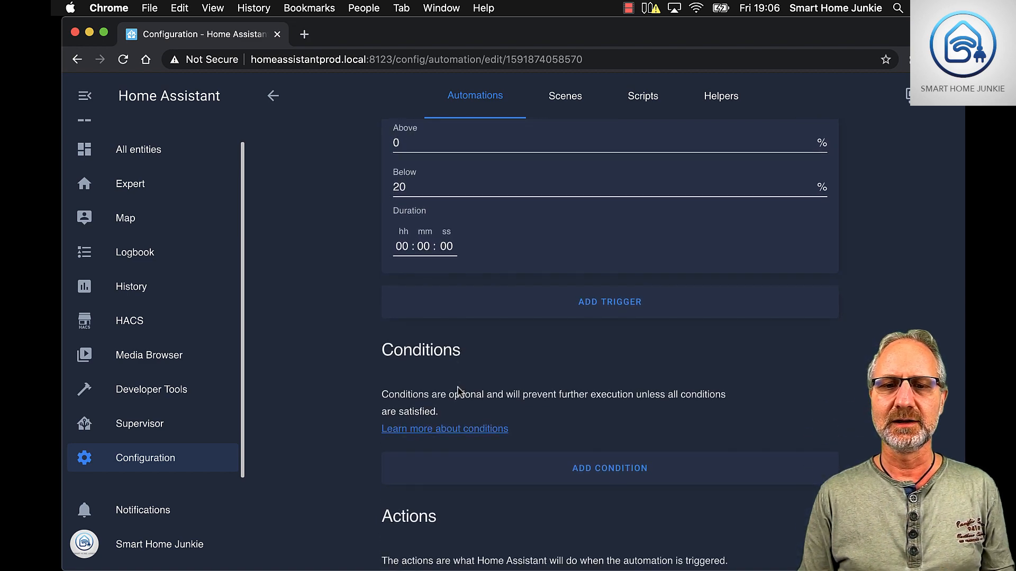
Step: Examine the mobile notification service call in the actions, reading its service data from the order URL to the full cartridge levels message
scroll(463, 391, down, 7)
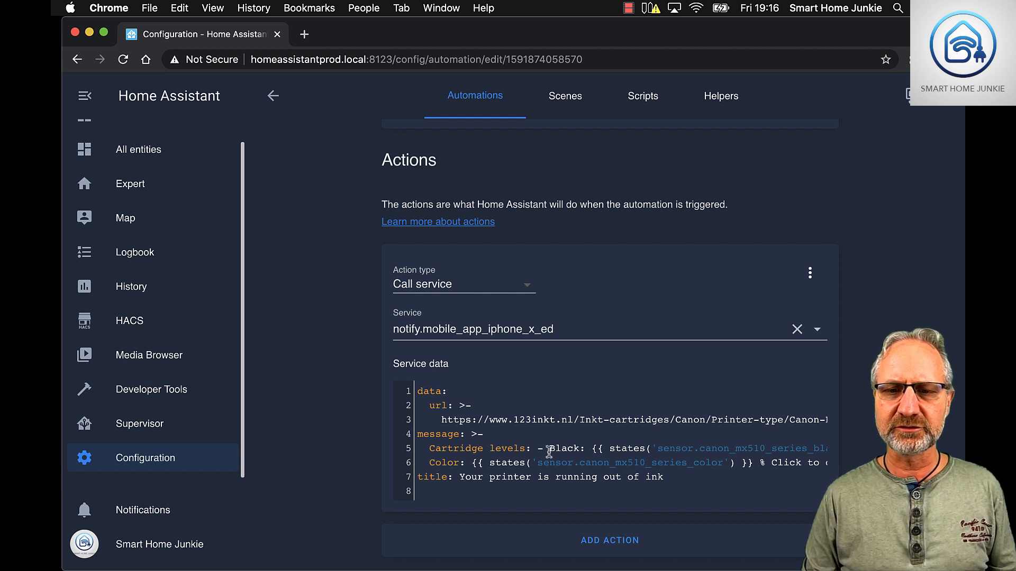
scroll(548, 453, right, 5)
scroll(548, 452, left, 5)
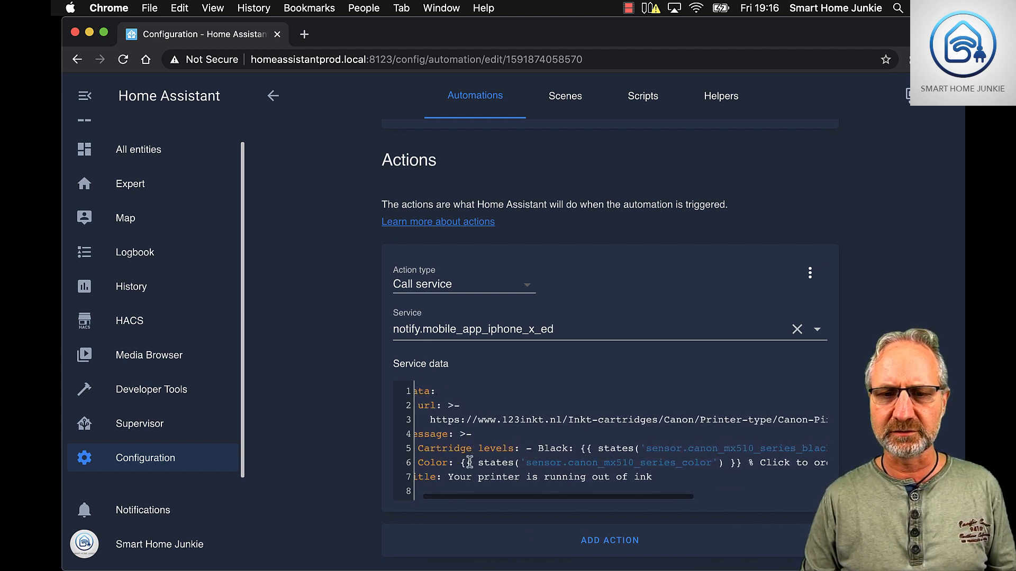
scroll(469, 462, right, 7)
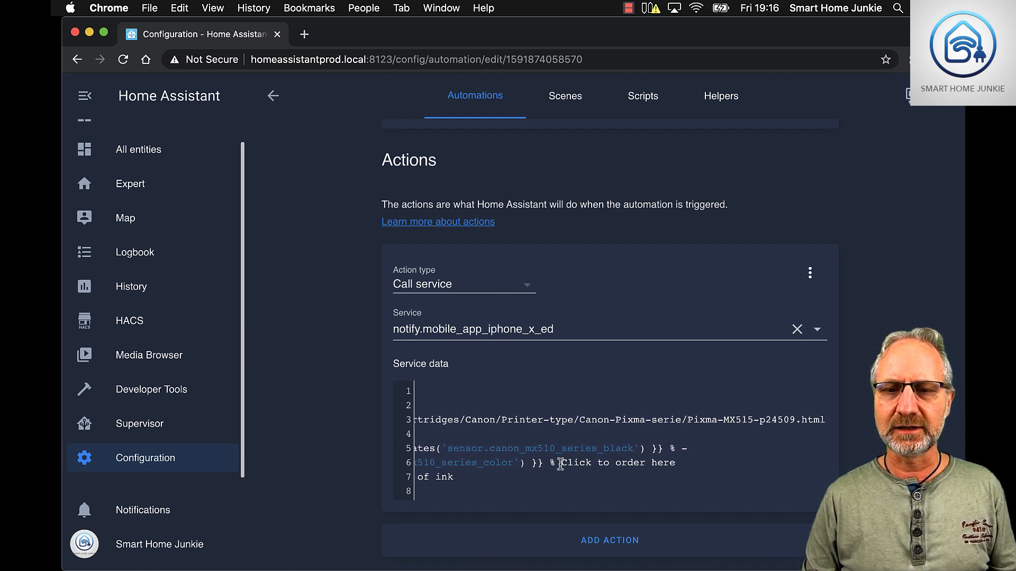
scroll(560, 465, left, 7)
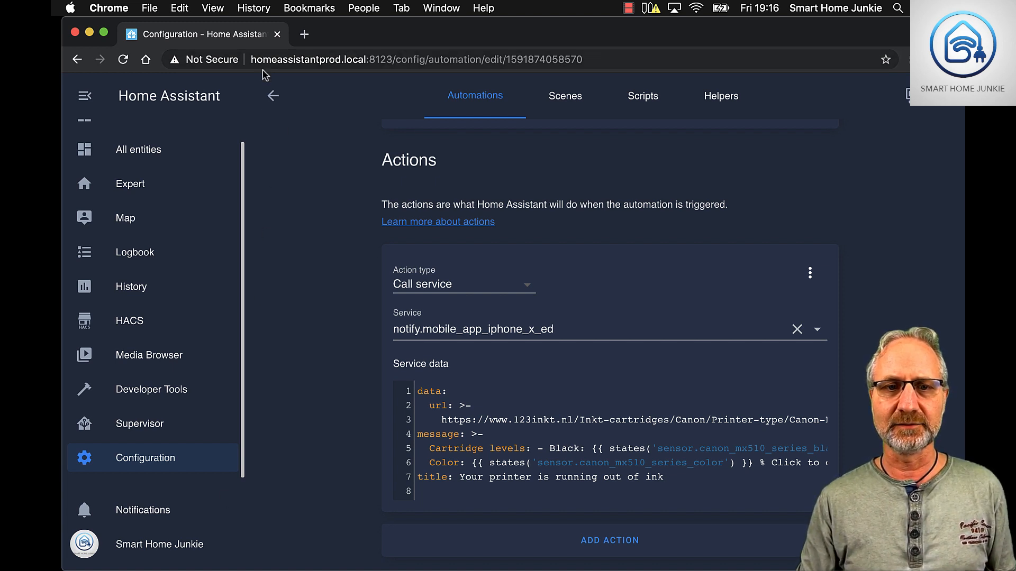
Step: Leave the printer ink automation without saving and look through the sensor and switch automations further down the list
click(274, 98)
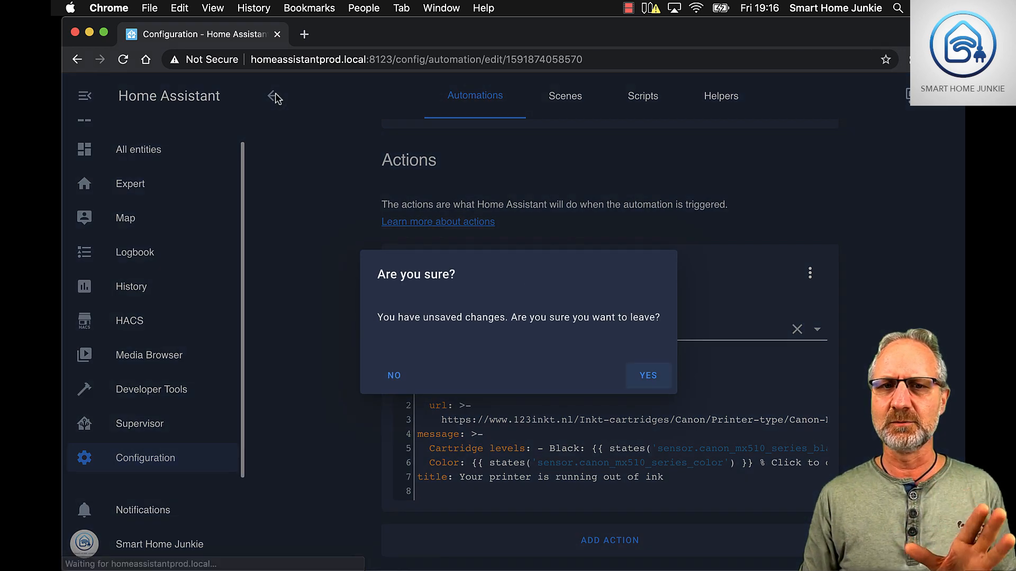
click(646, 376)
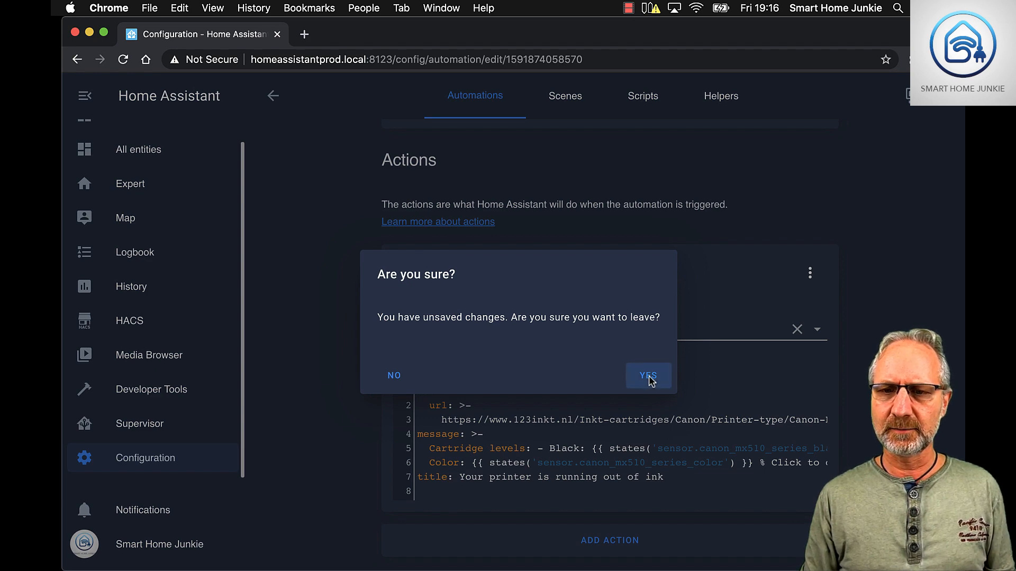
scroll(578, 365, down, 10)
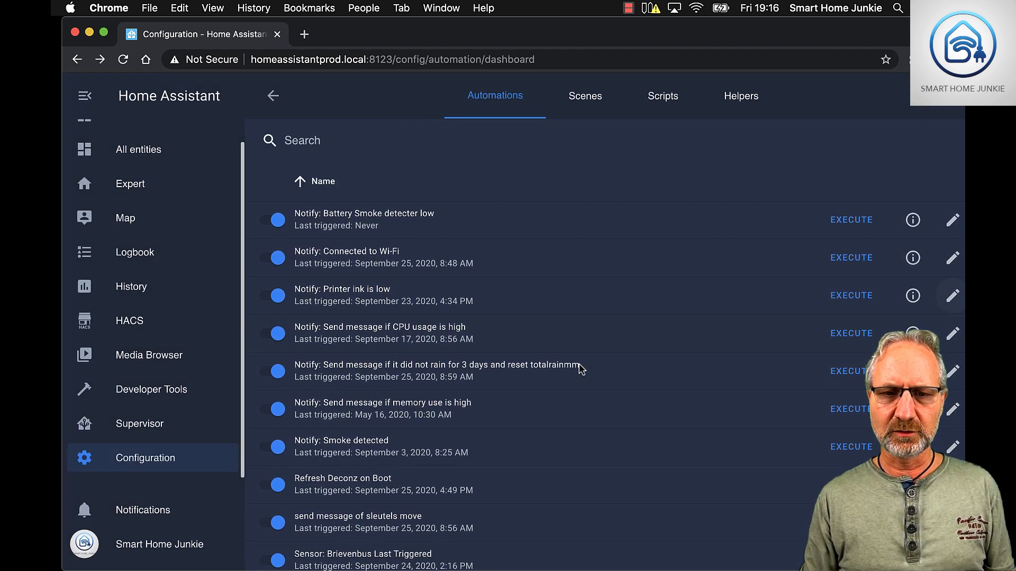
scroll(582, 371, down, 7)
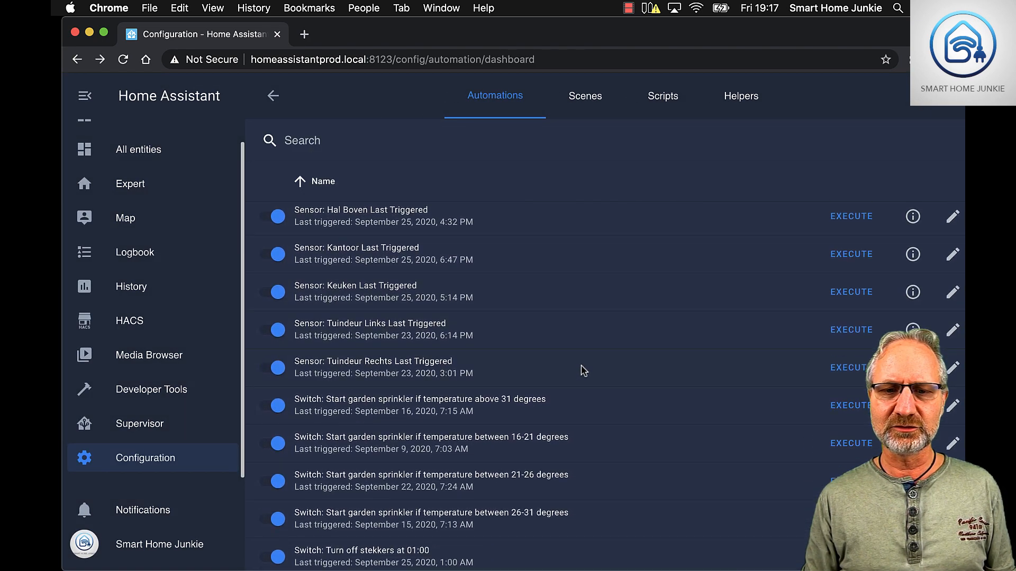
scroll(584, 371, down, 1)
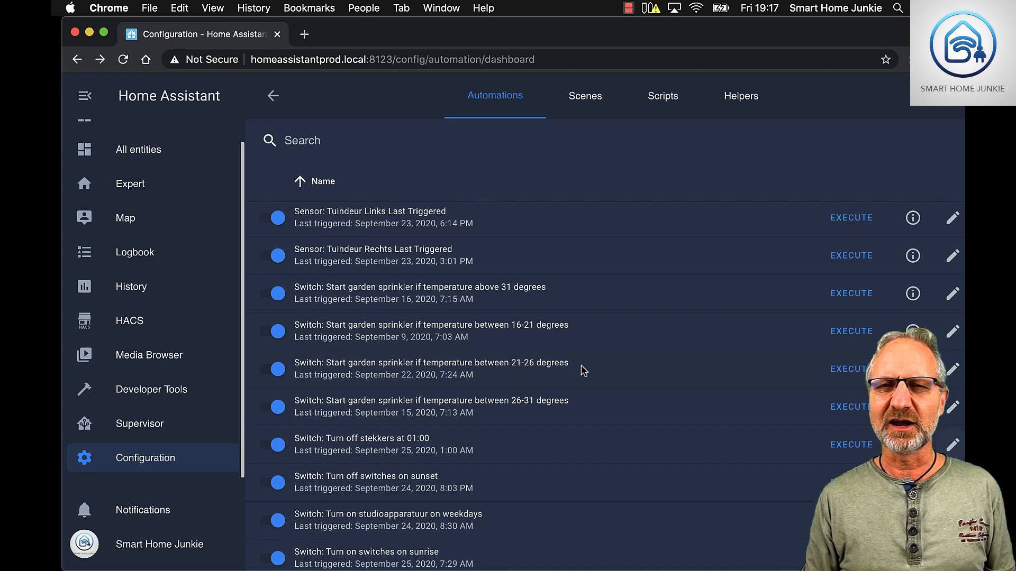